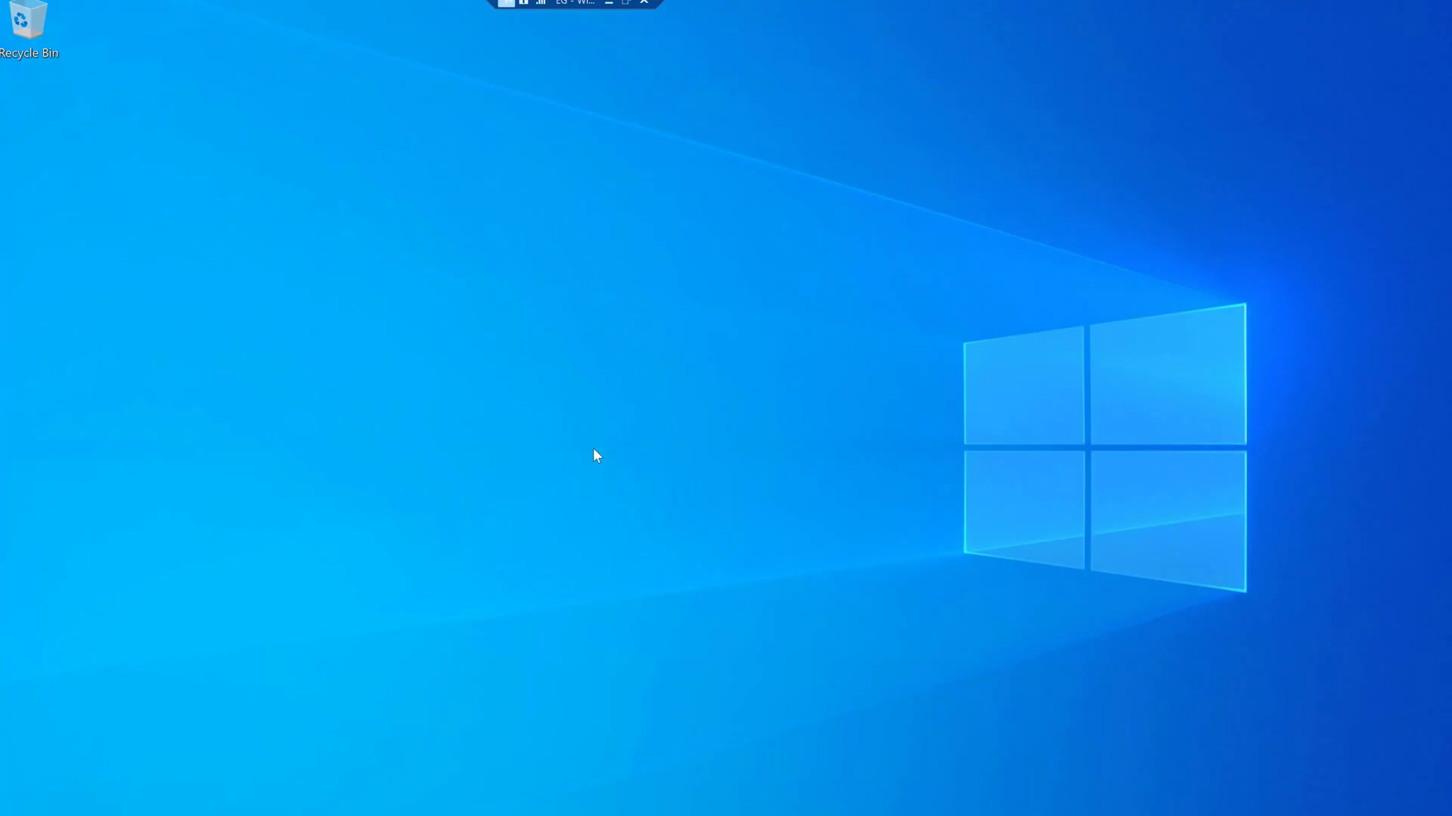
- From Start, go to Settings > Accounts > Access work or school and choose Connect
key(super)
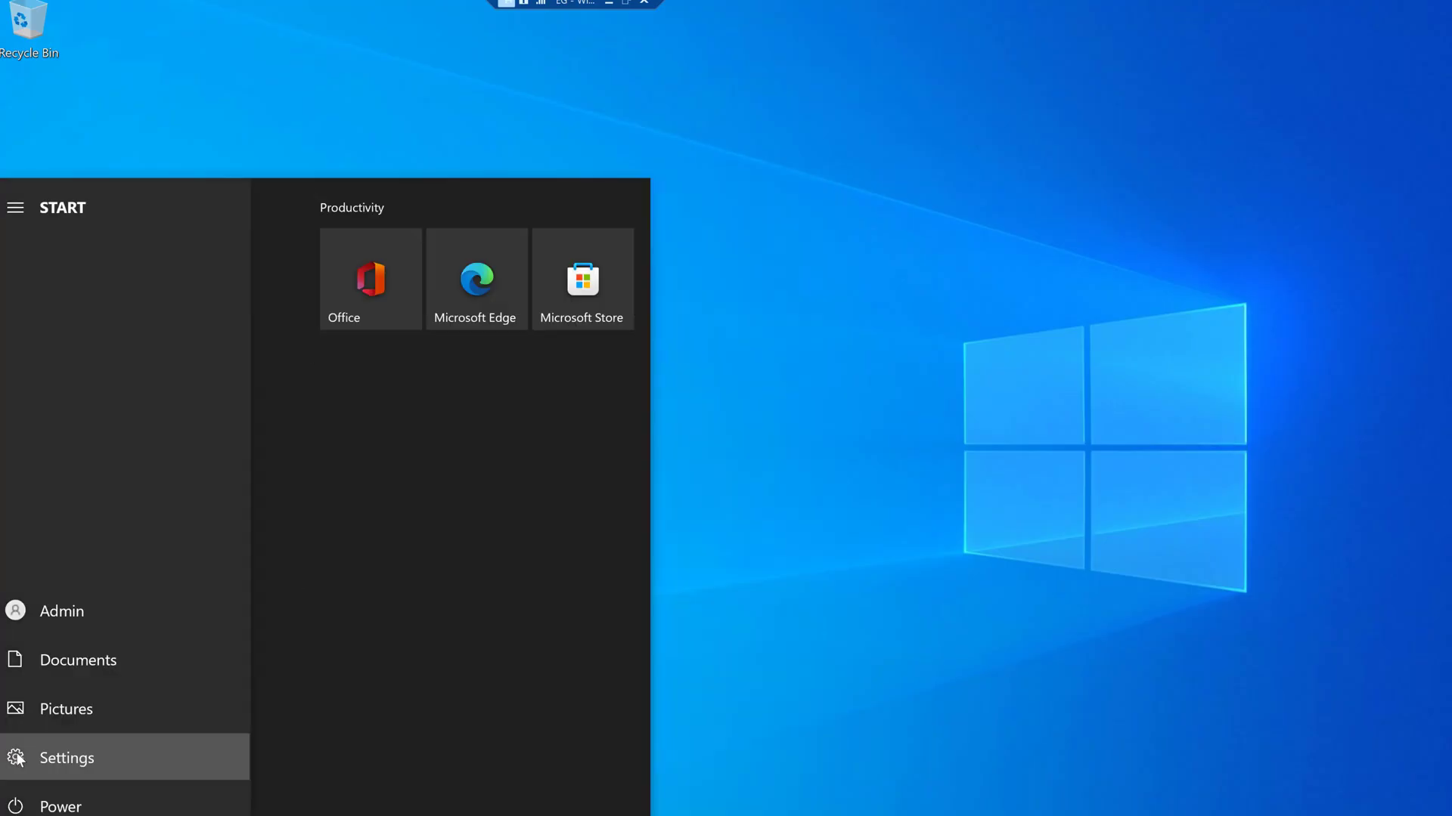
click(19, 759)
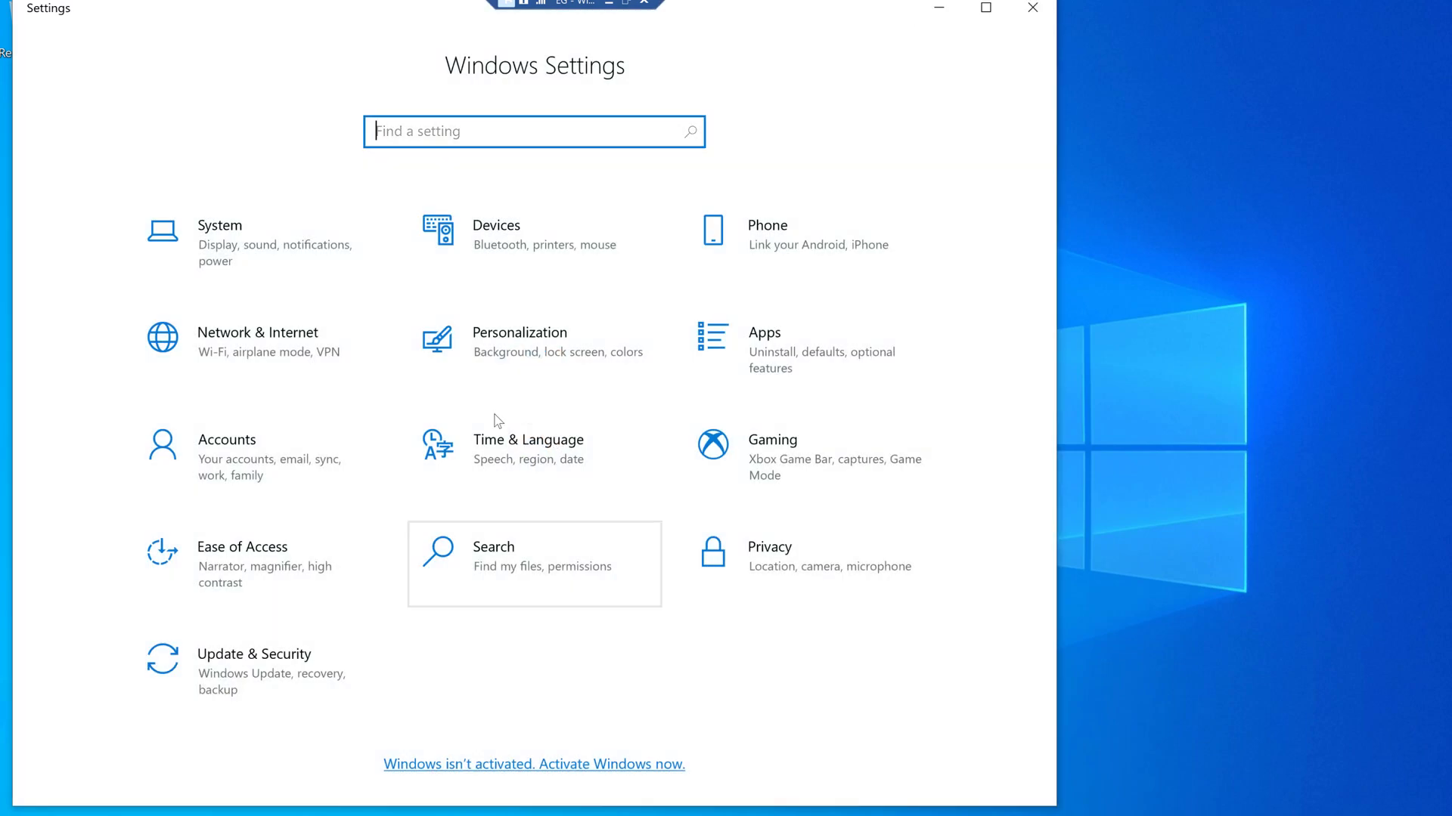
click(295, 470)
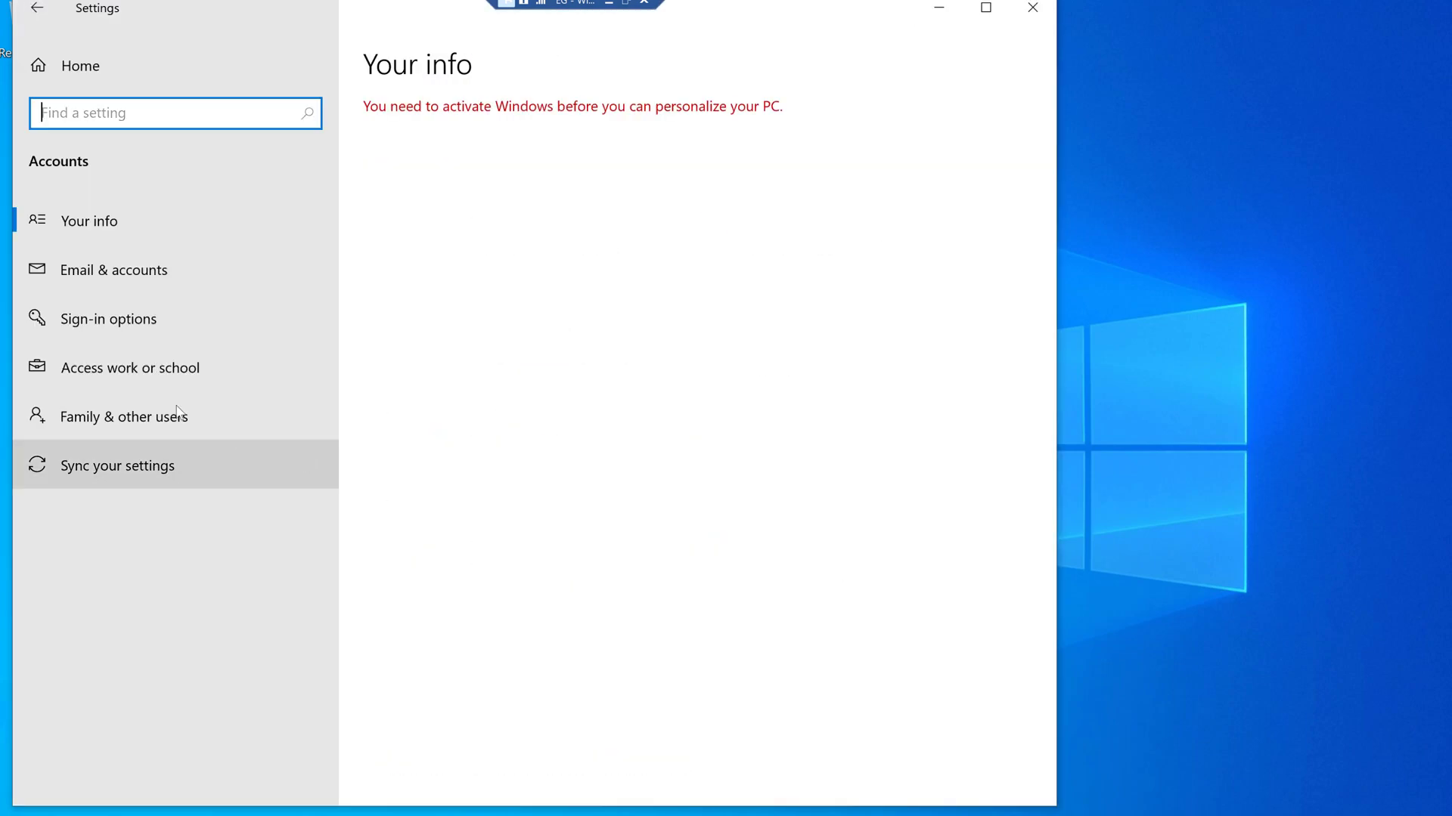
click(139, 372)
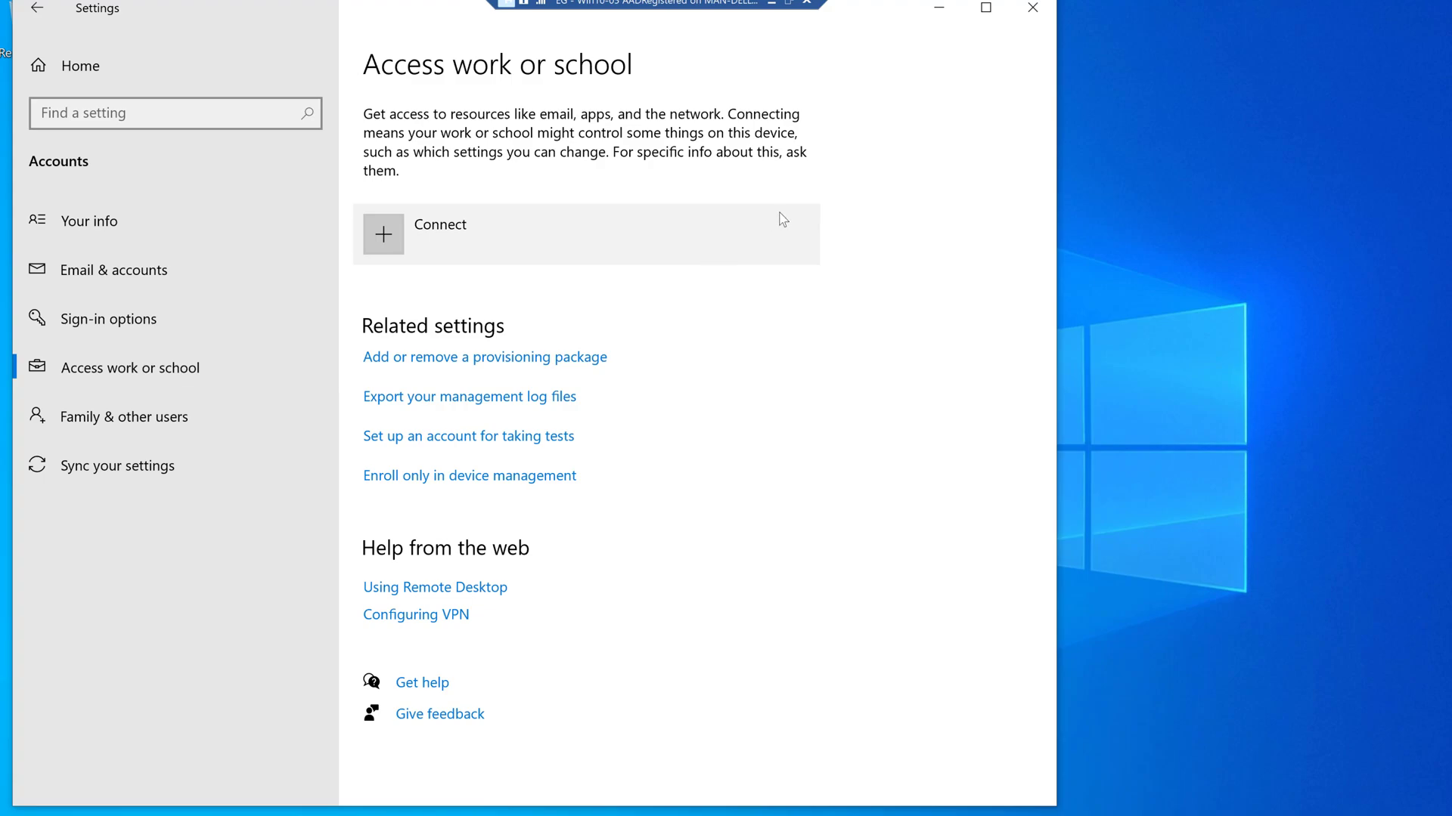
click(414, 246)
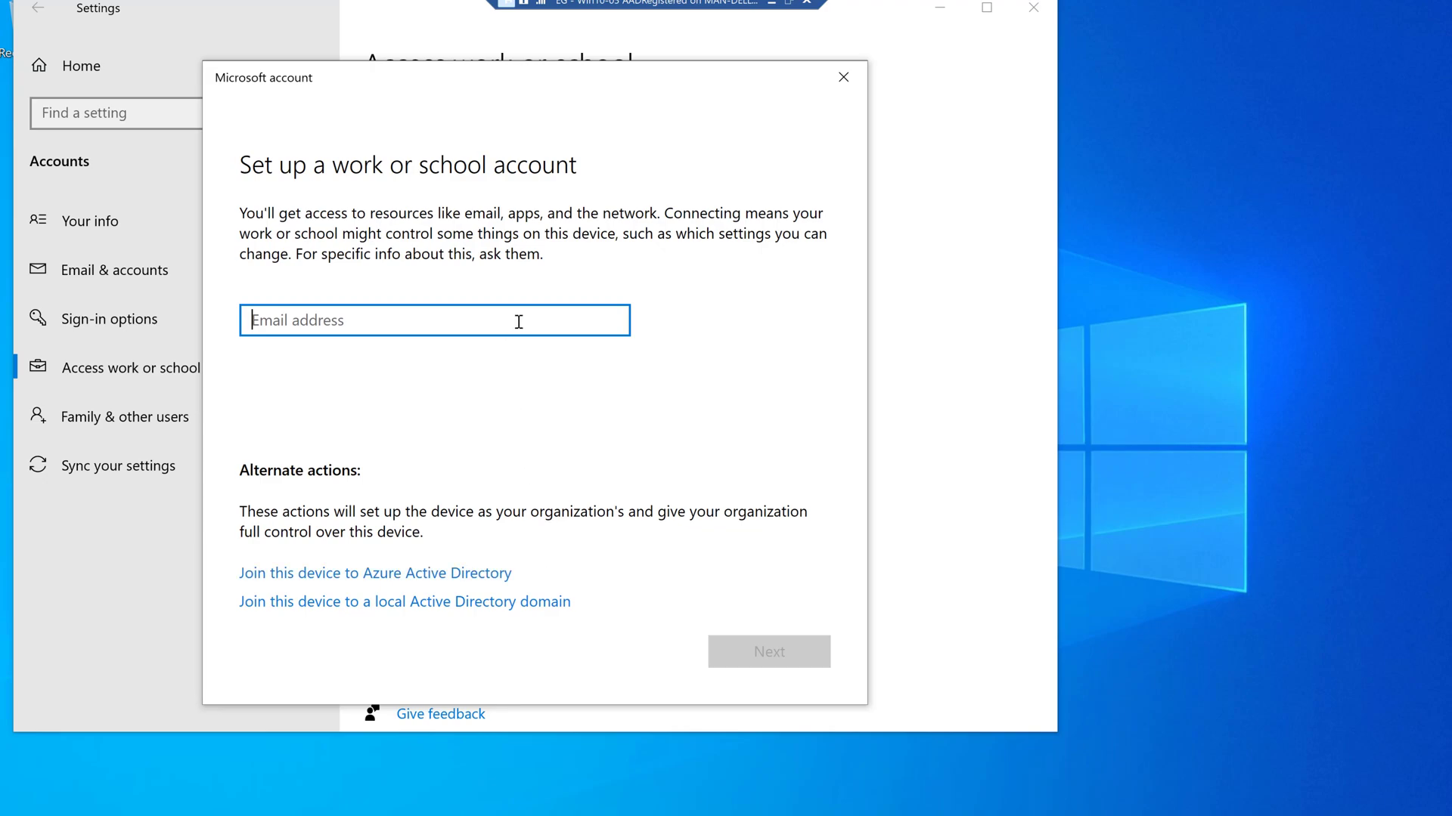
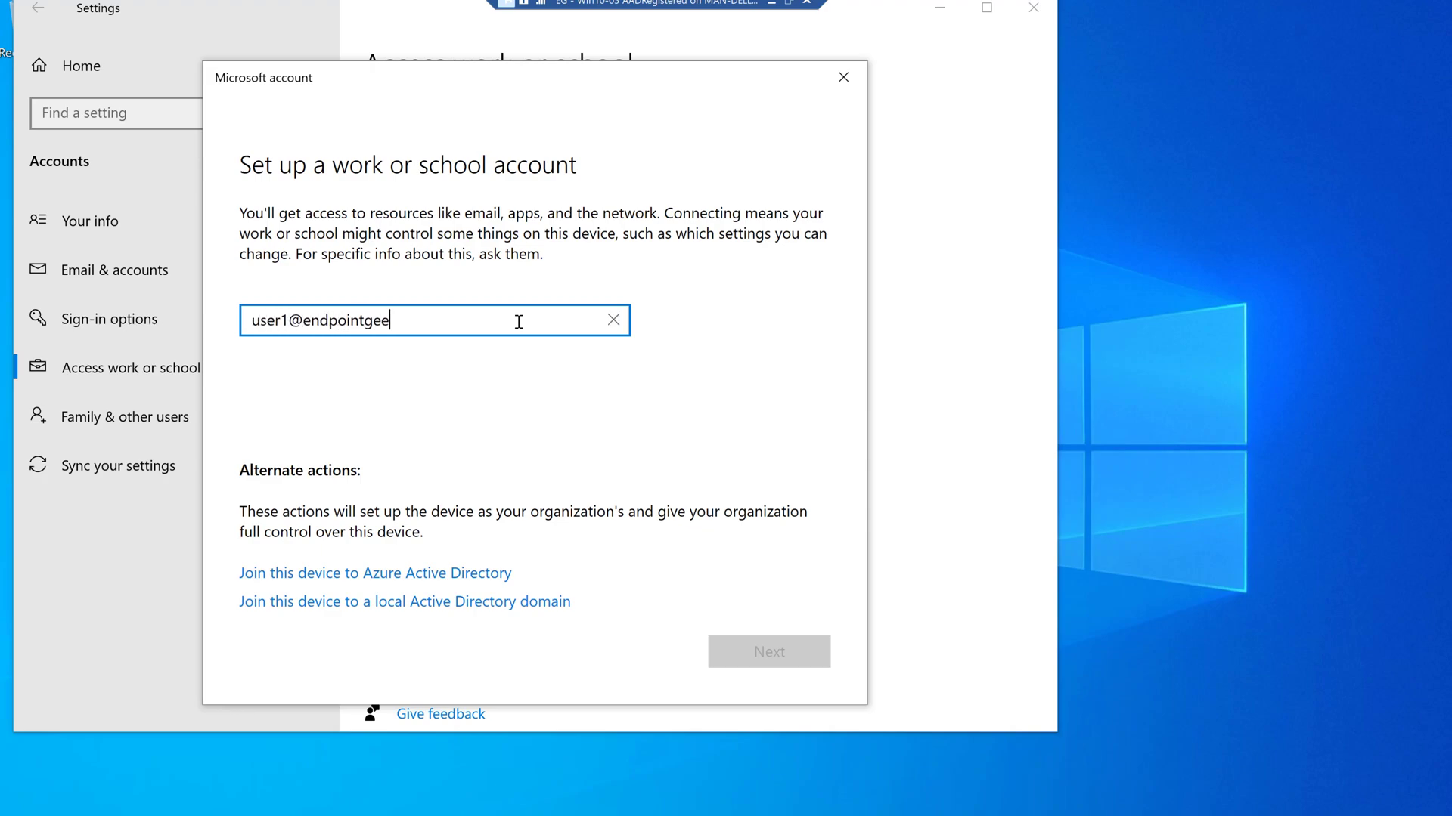
- Sign in with the work account's e-mail and password, dismiss the confirmation and expand the new entry
key(Return)
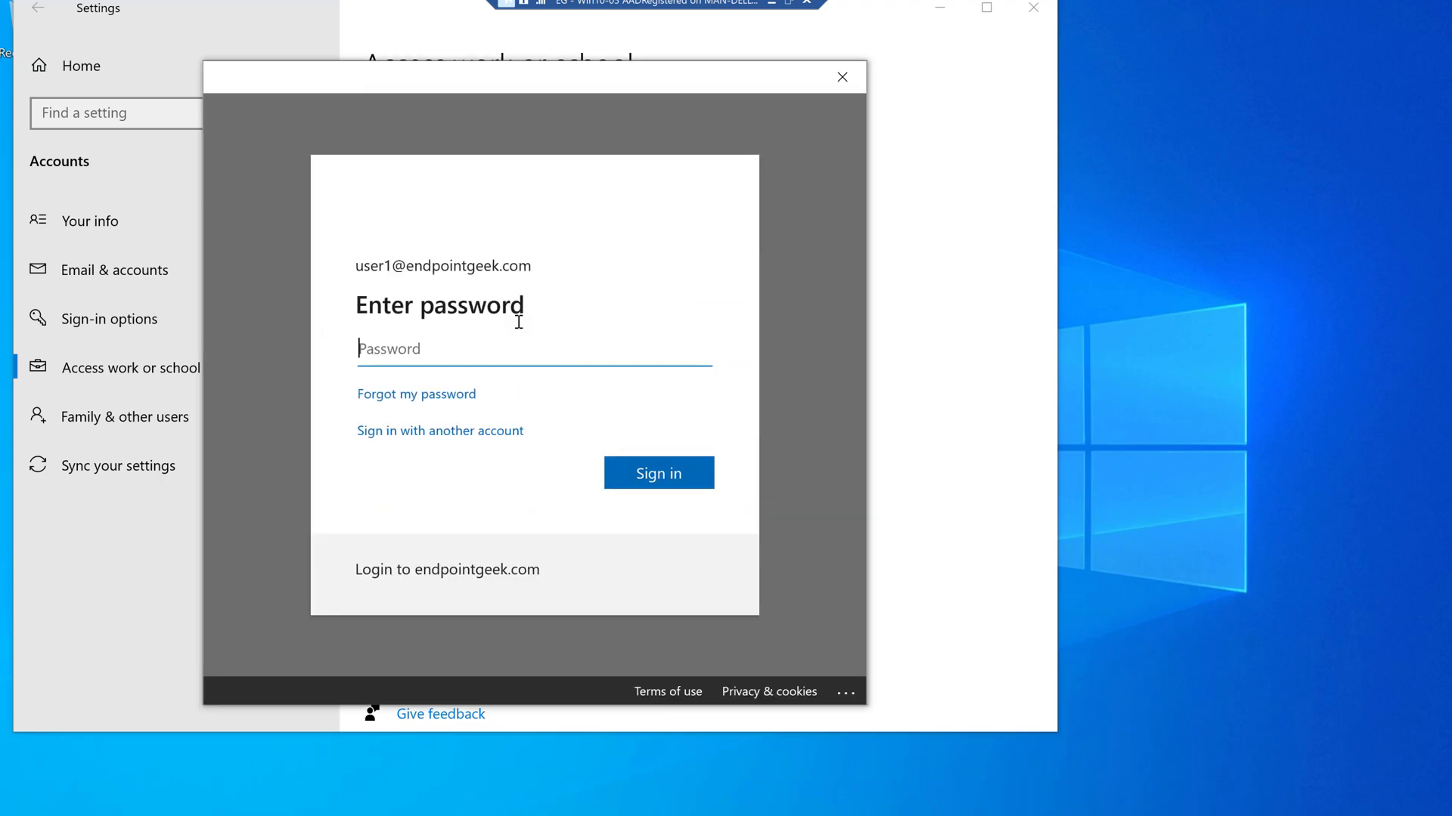
text(**********)
key(Return)
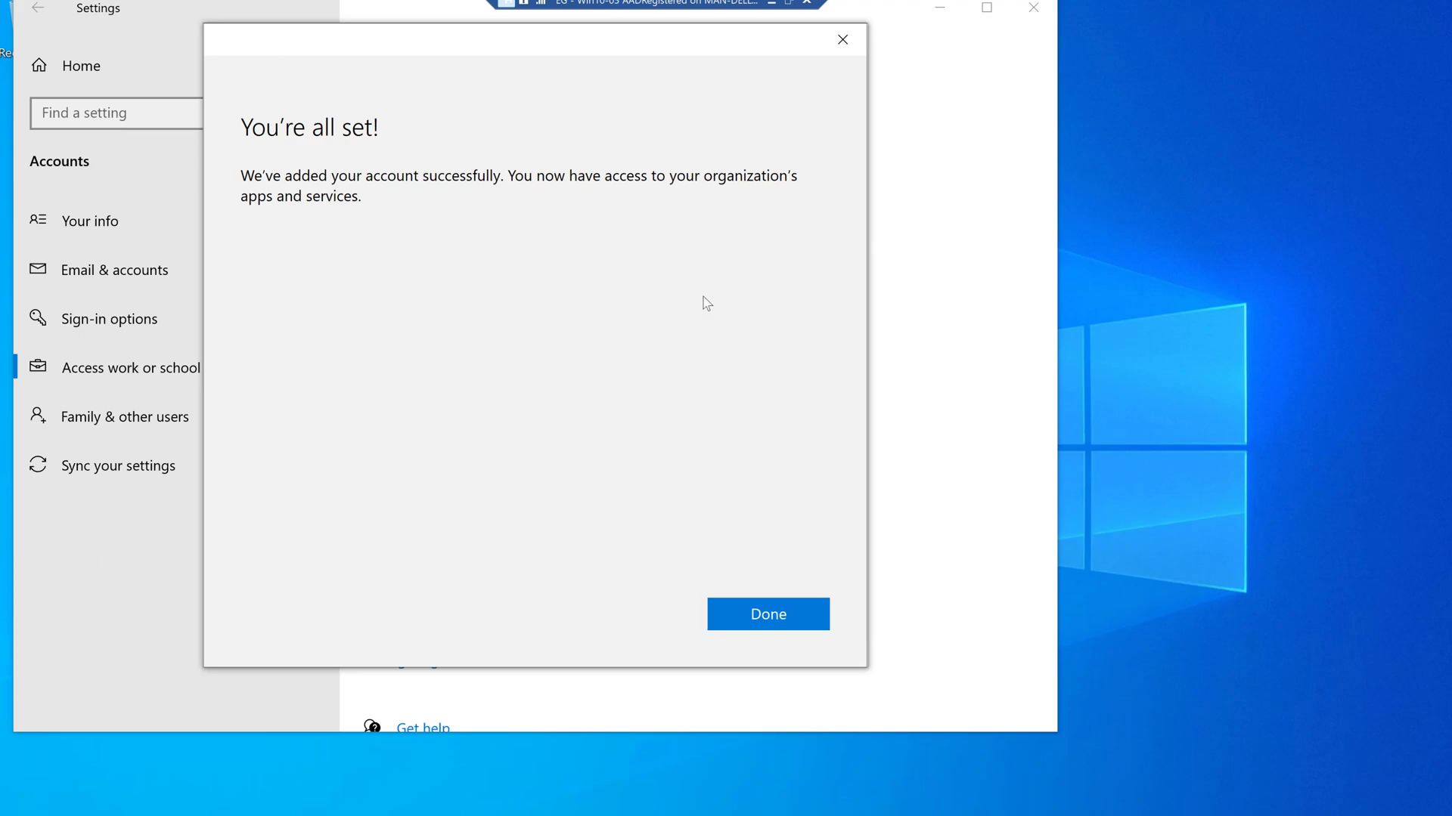
click(745, 611)
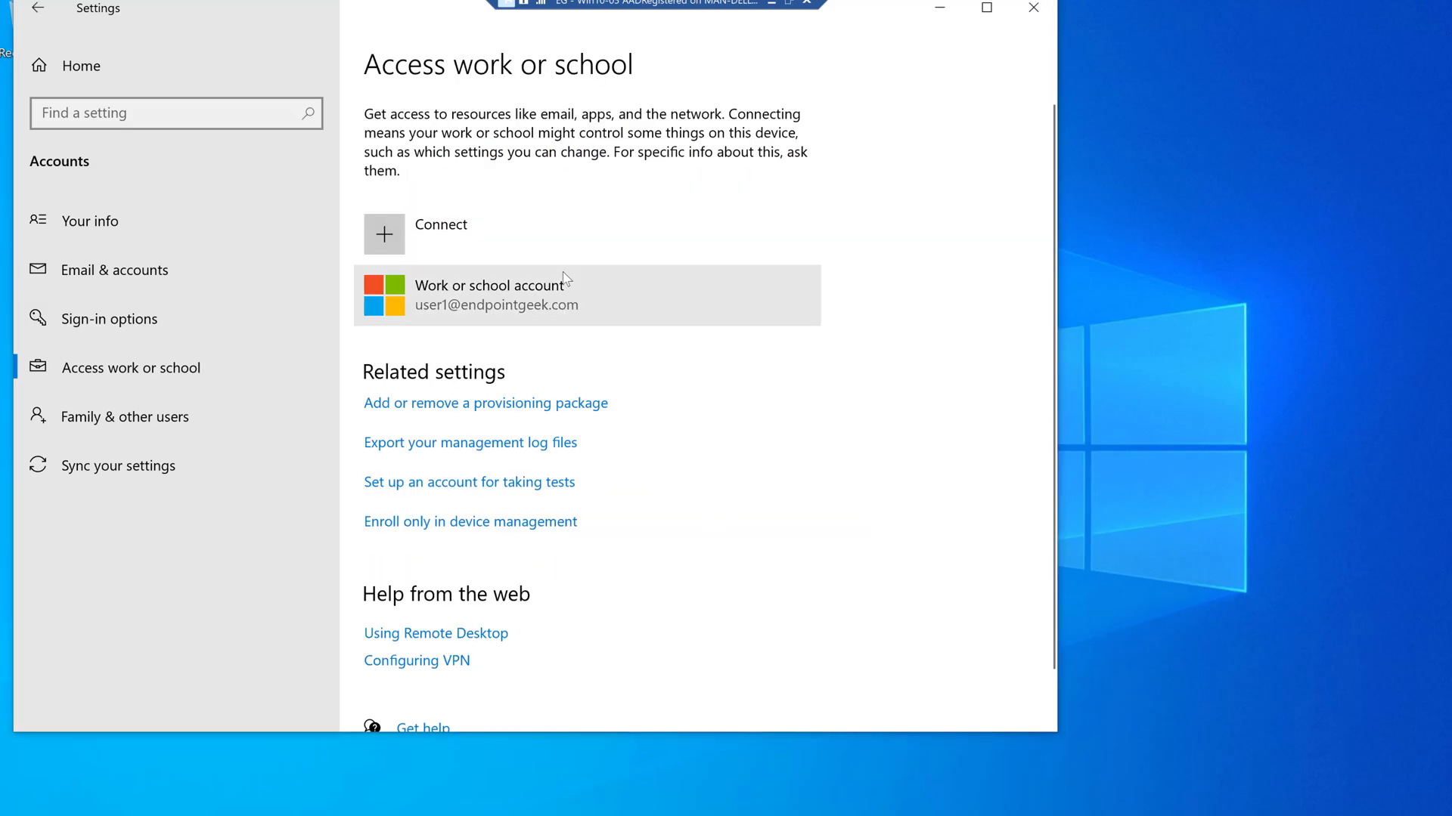
click(563, 288)
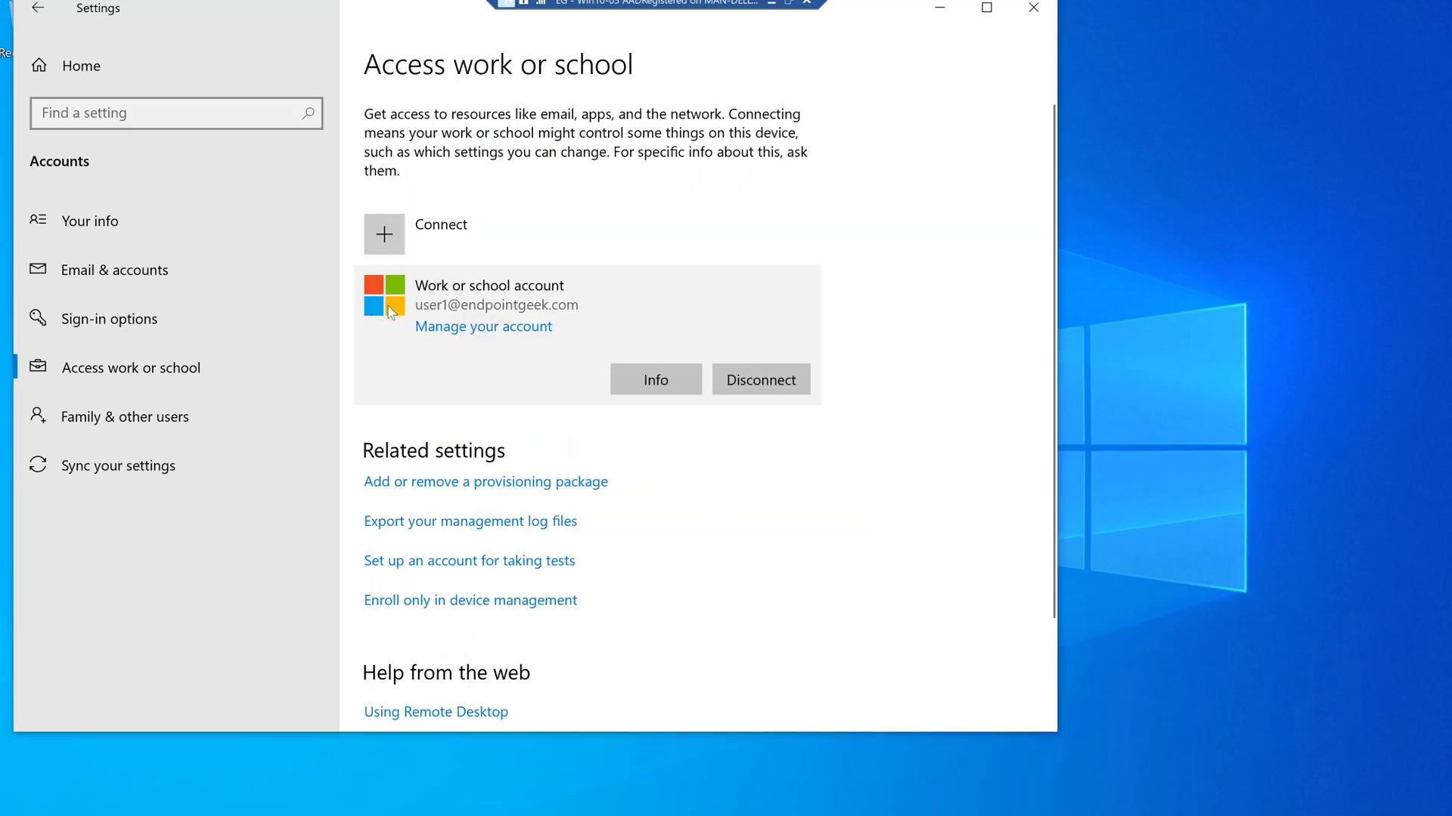
- Open the work account's Info page and scroll to the MAM server address and last sync
click(658, 387)
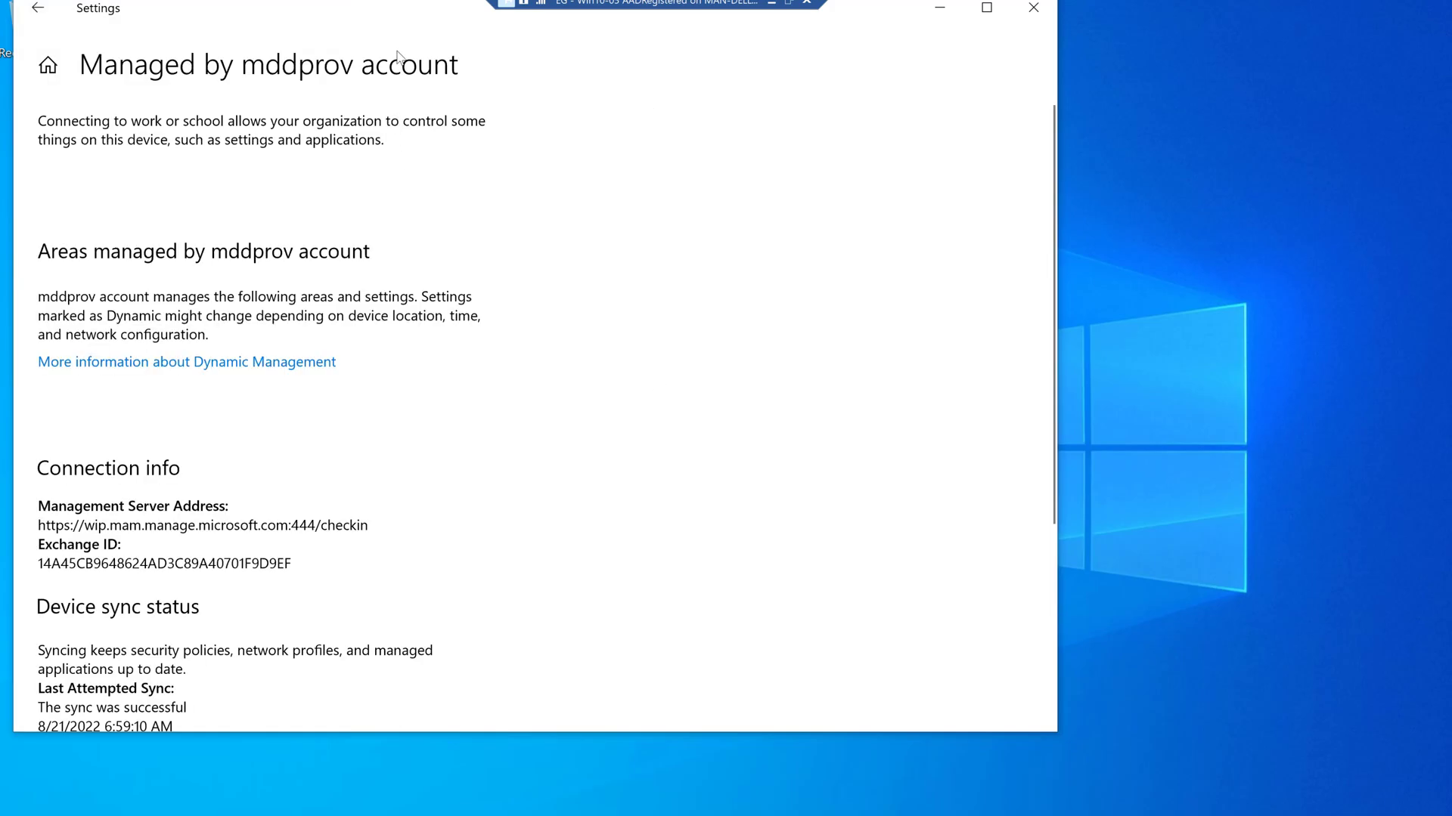
drag(418, 16, 449, 44)
drag(525, 88, 525, 90)
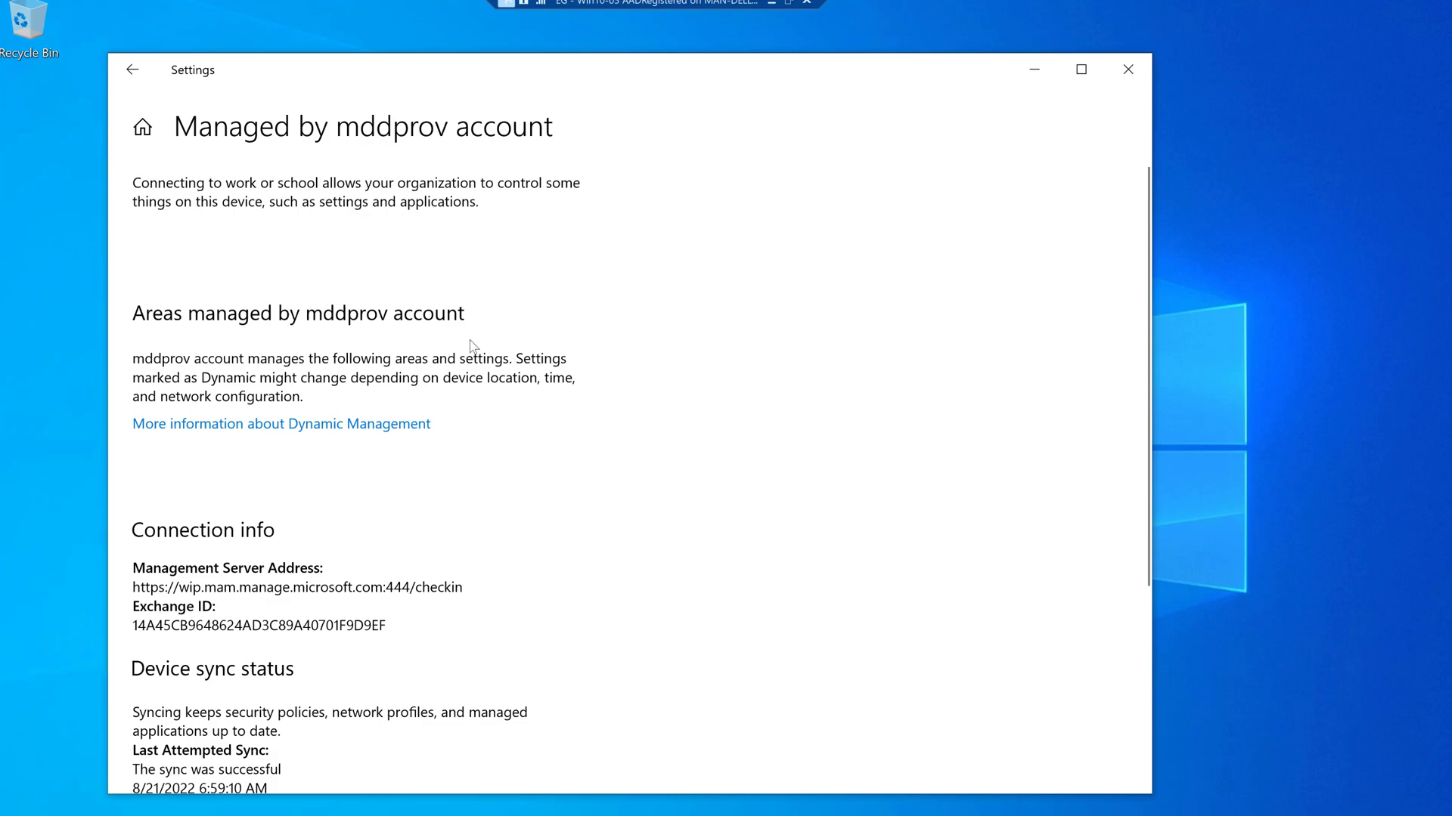
scroll(493, 433, down, 2)
scroll(449, 464, down, 4)
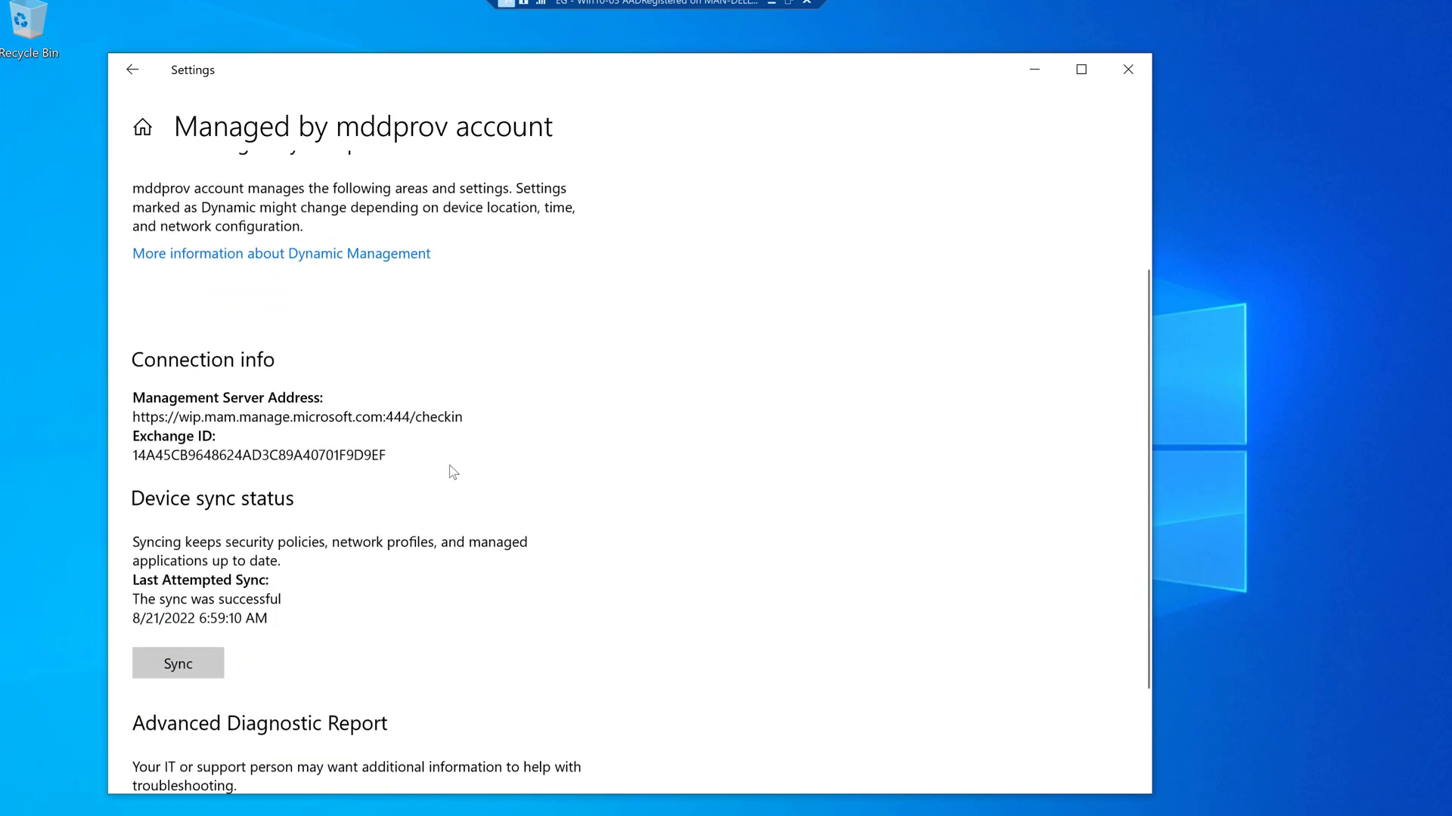
scroll(412, 400, down, 1)
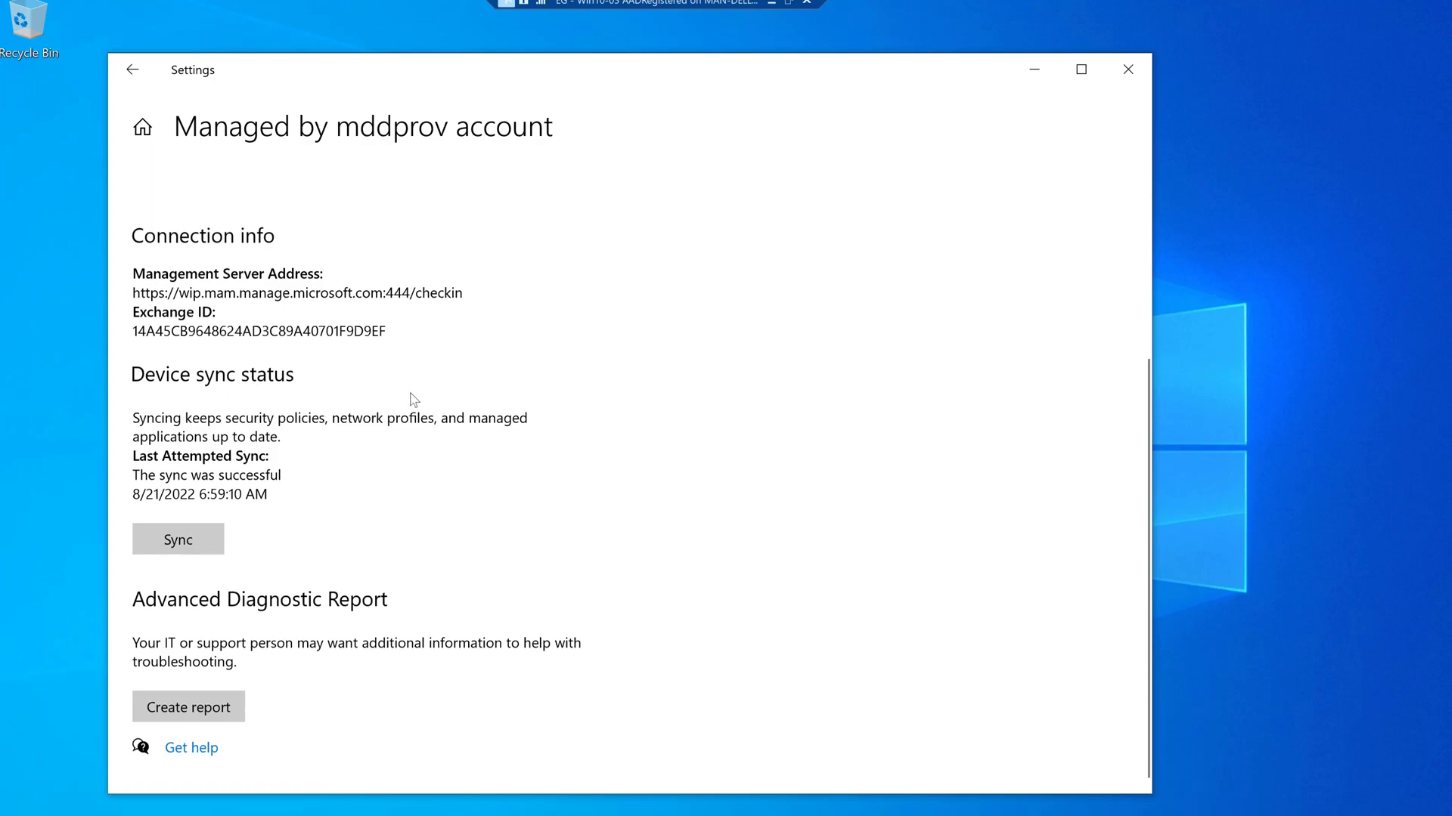
key(super+r)
- Run dsregcmd /status in Command Prompt and review the Work Account 1 details
text(cmd)
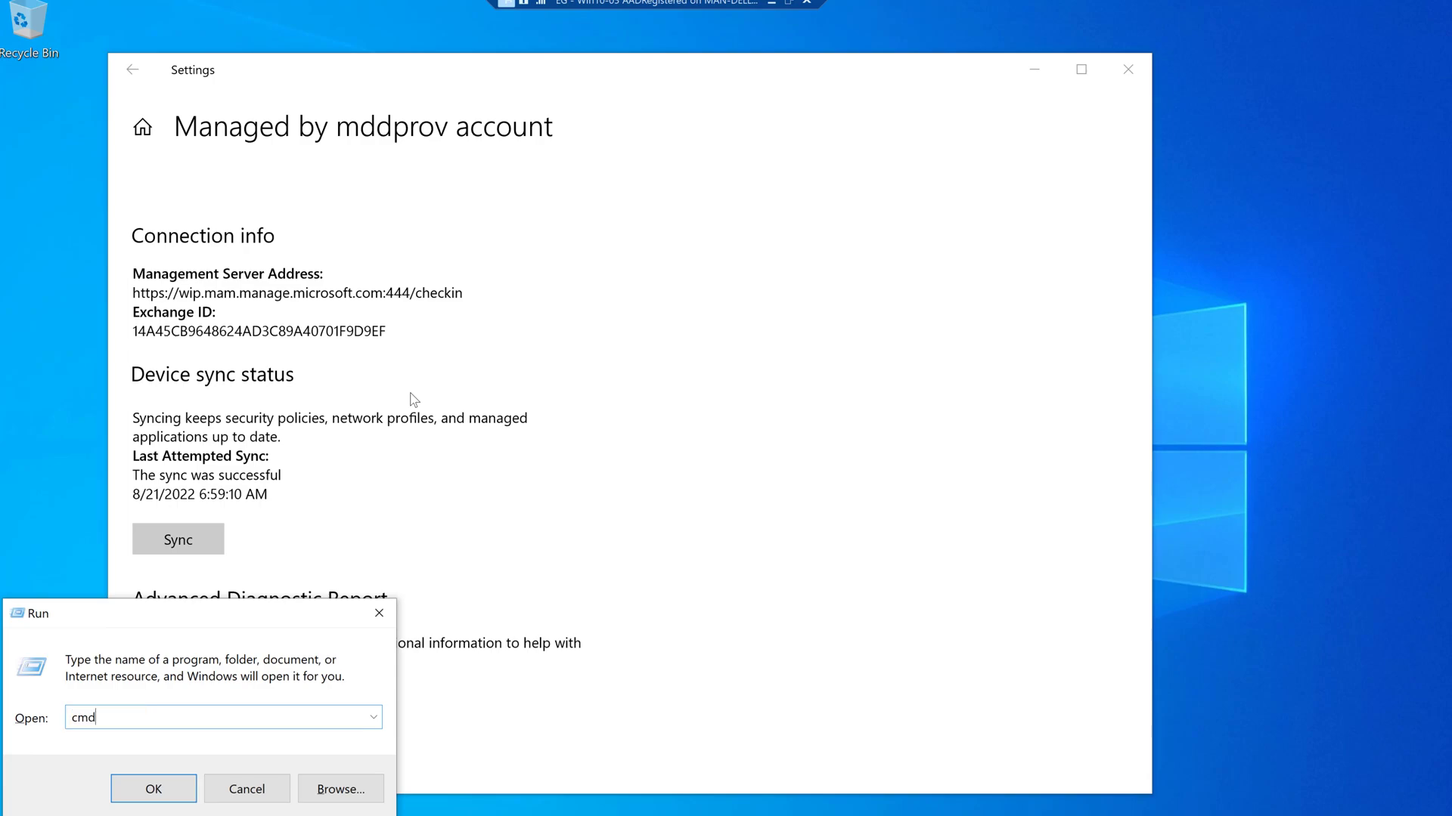
key(Return)
text(ds)
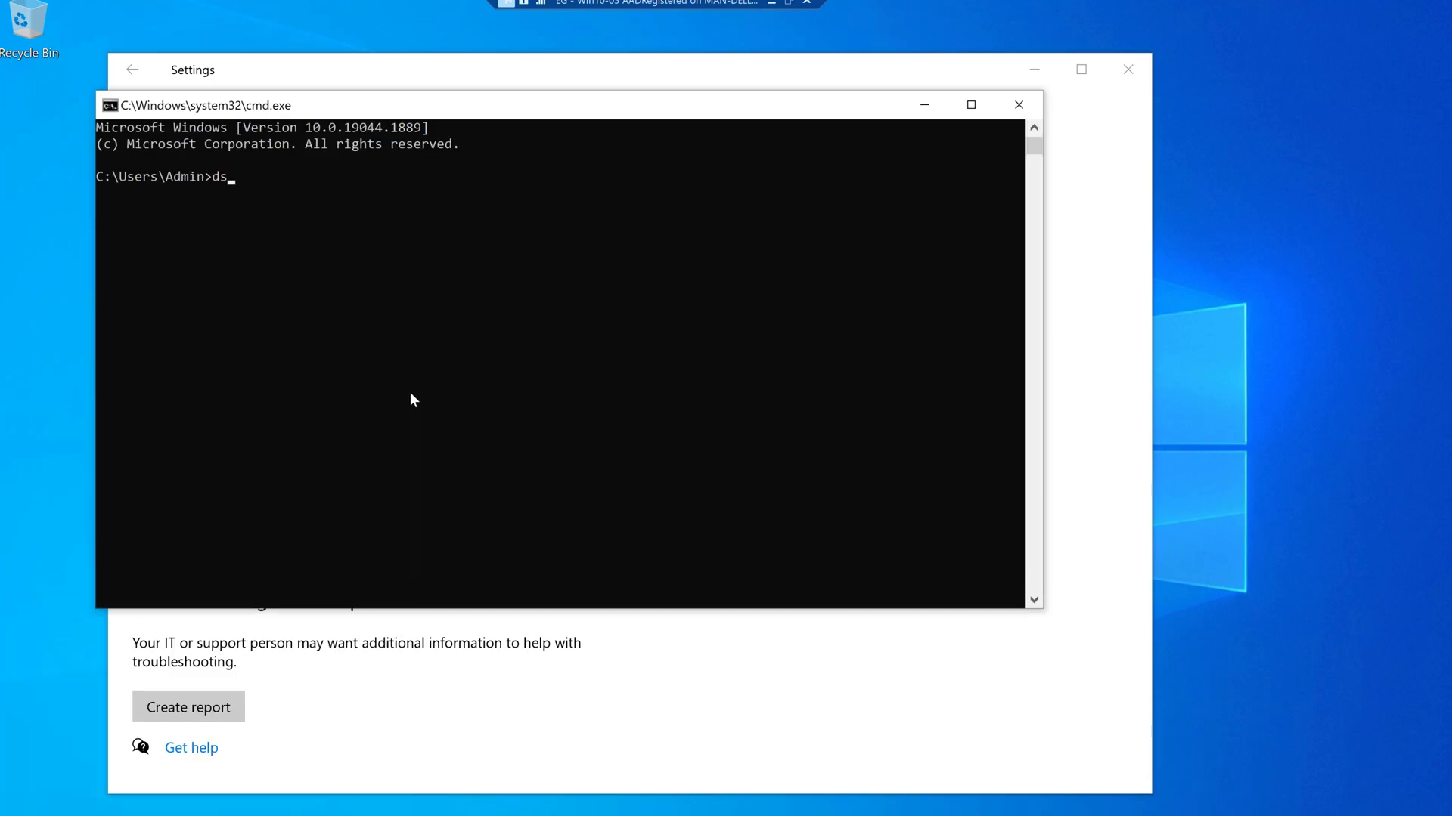
text(regcmd /status)
key(Return)
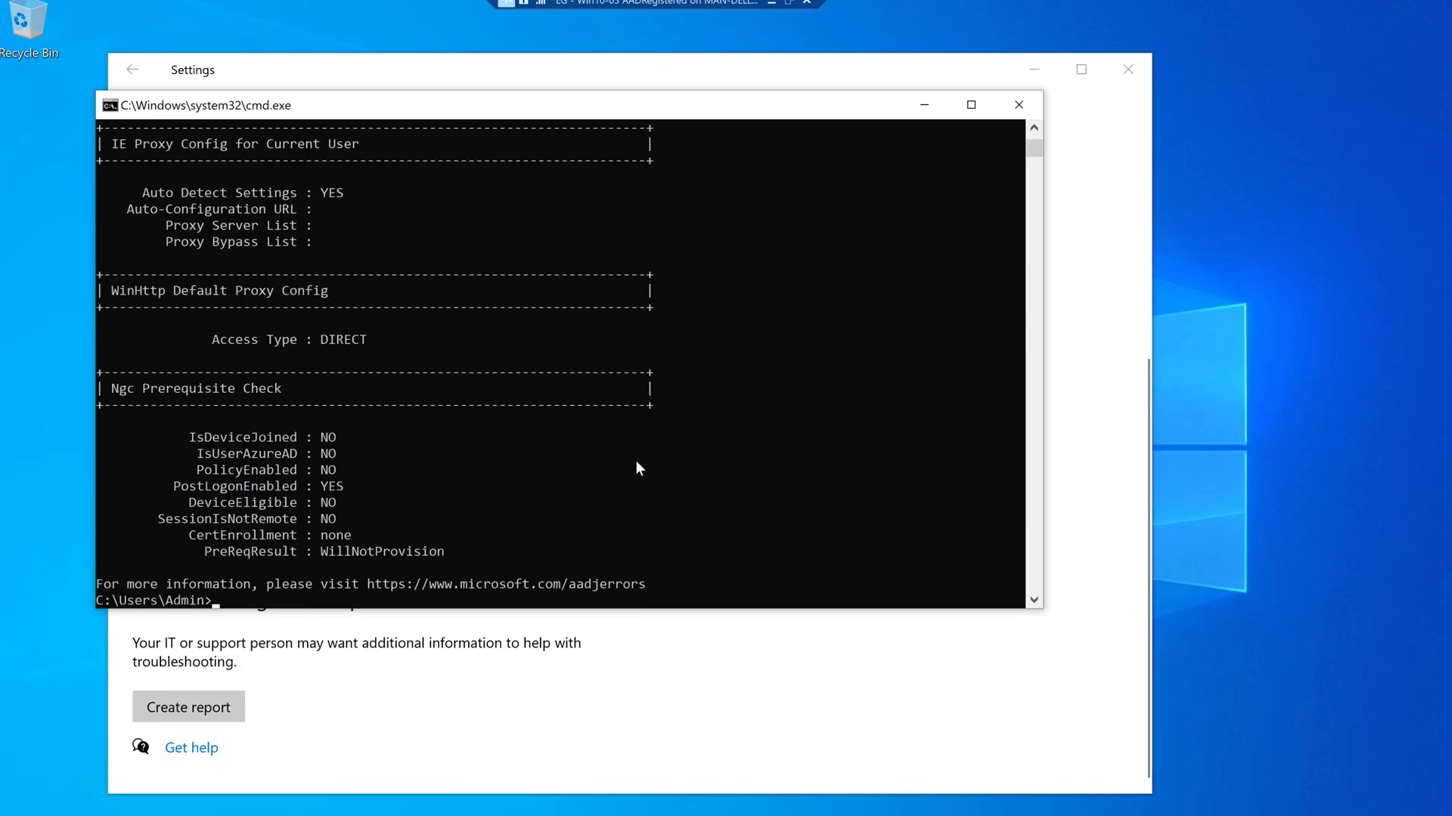
scroll(636, 469, up, 6)
scroll(637, 461, up, 10)
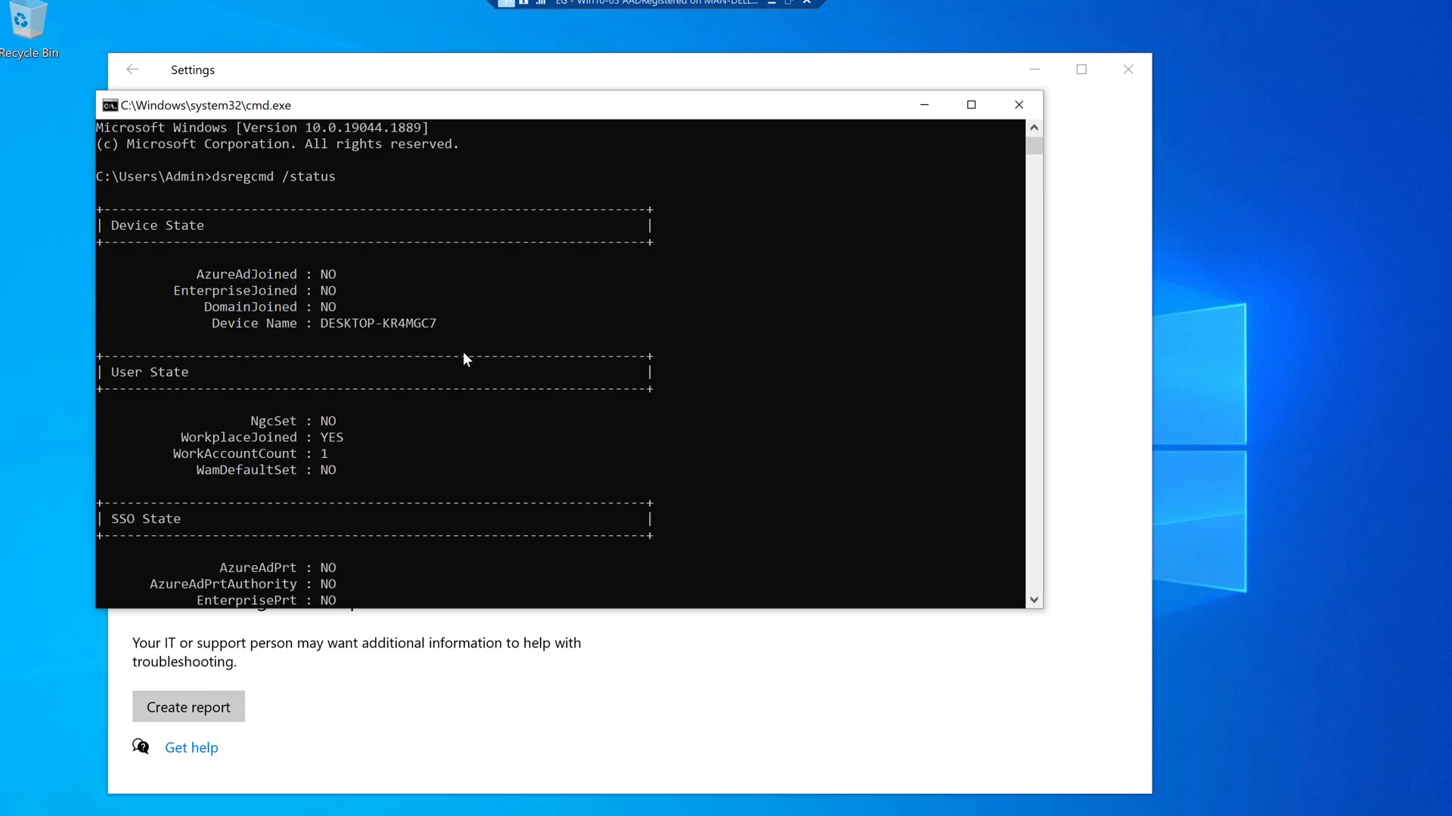
scroll(464, 355, down, 6)
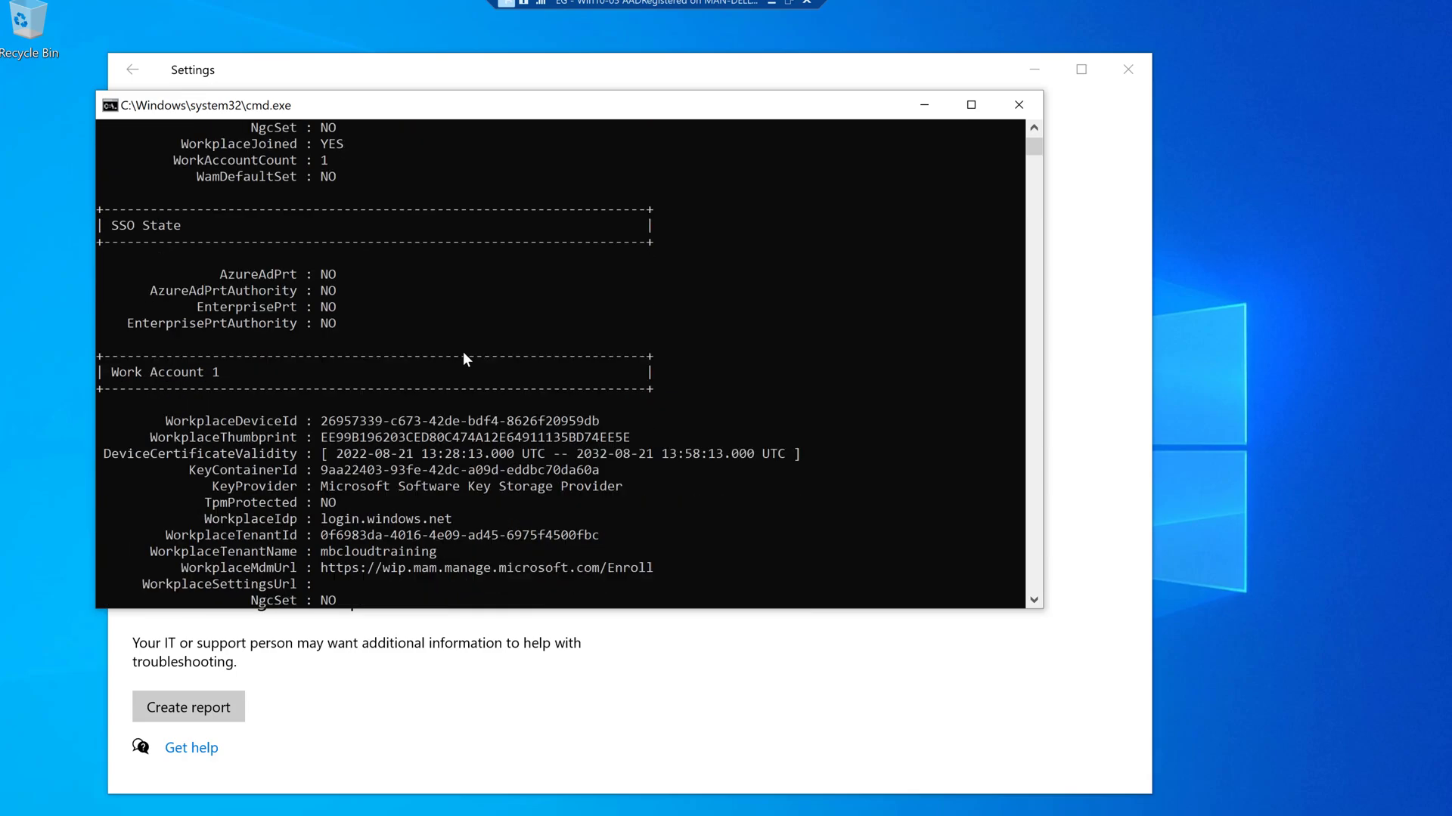
scroll(462, 352, down, 1)
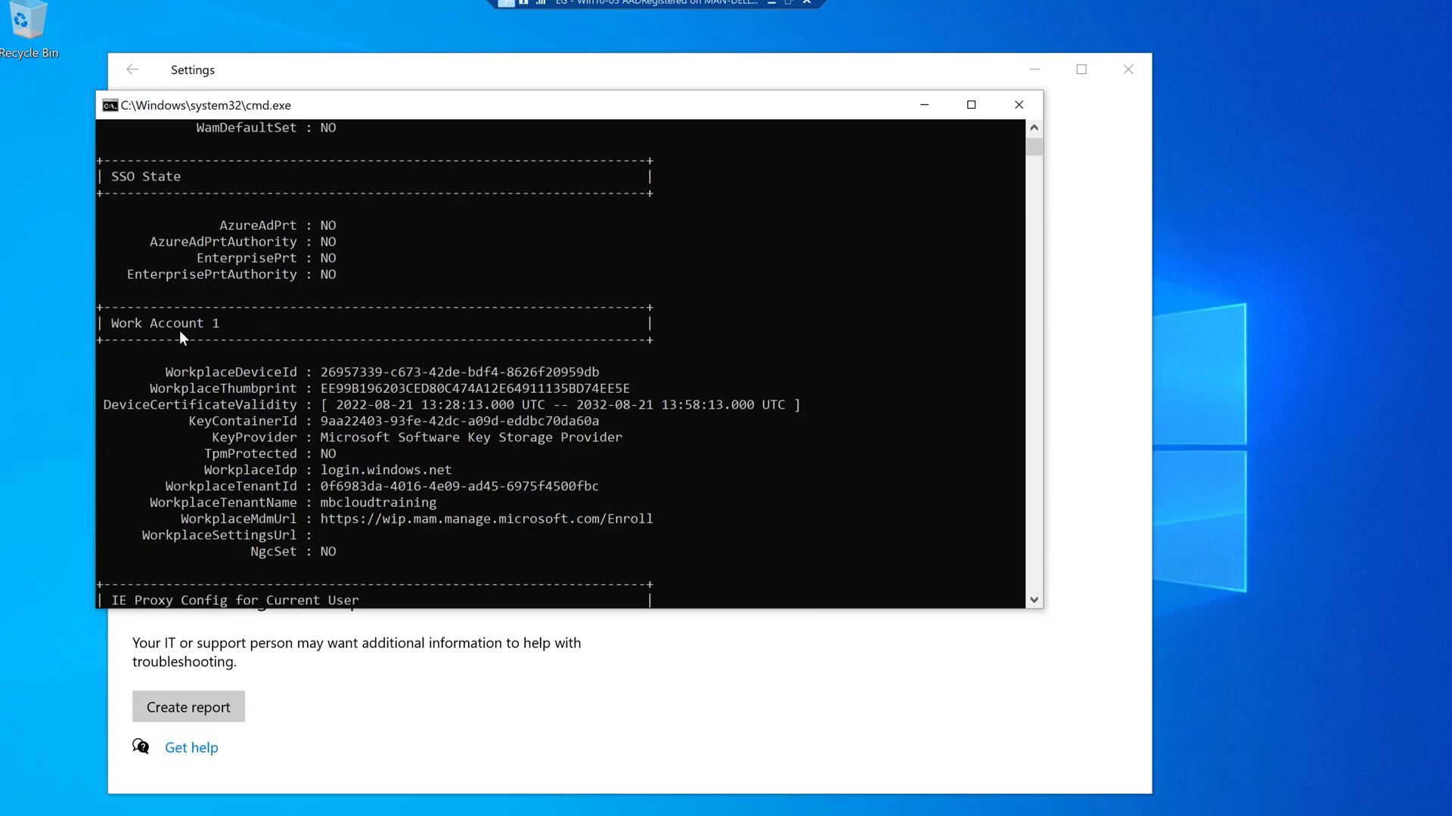
scroll(151, 310, down, 1)
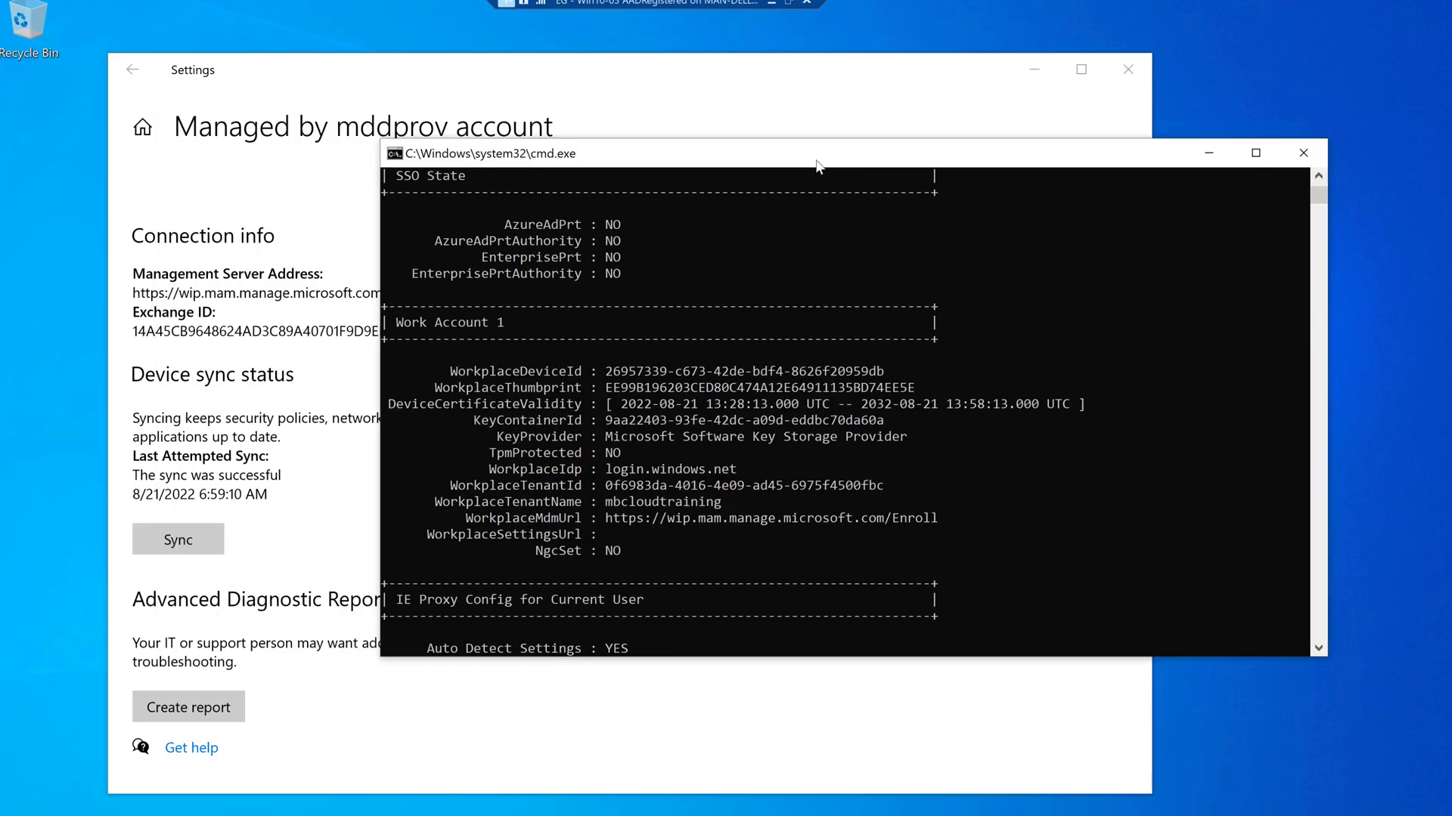
- Bring the other client's Settings window forward and move it higher on screen
click(605, 87)
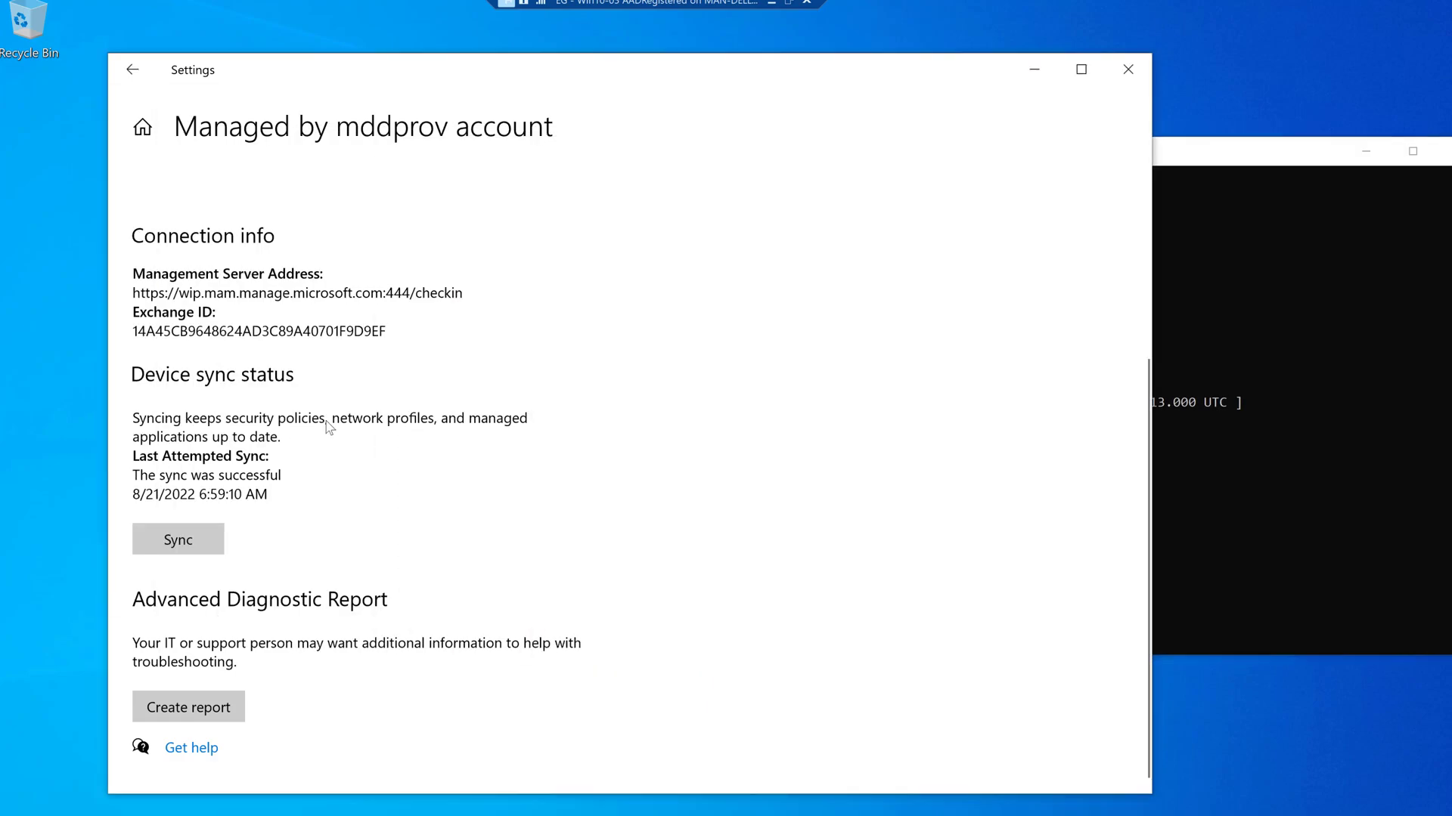
scroll(339, 481, up, 3)
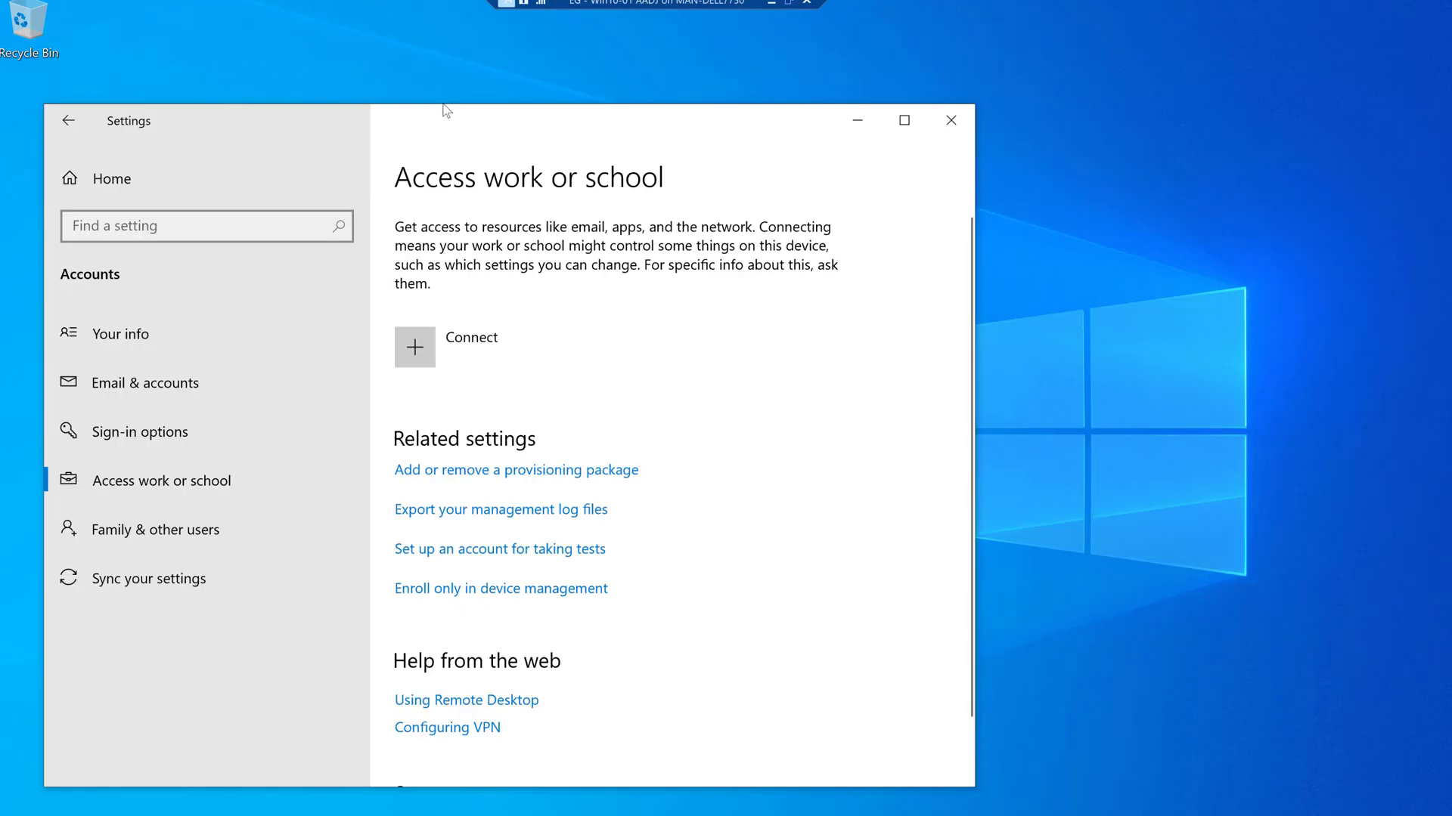
drag(440, 120, 458, 83)
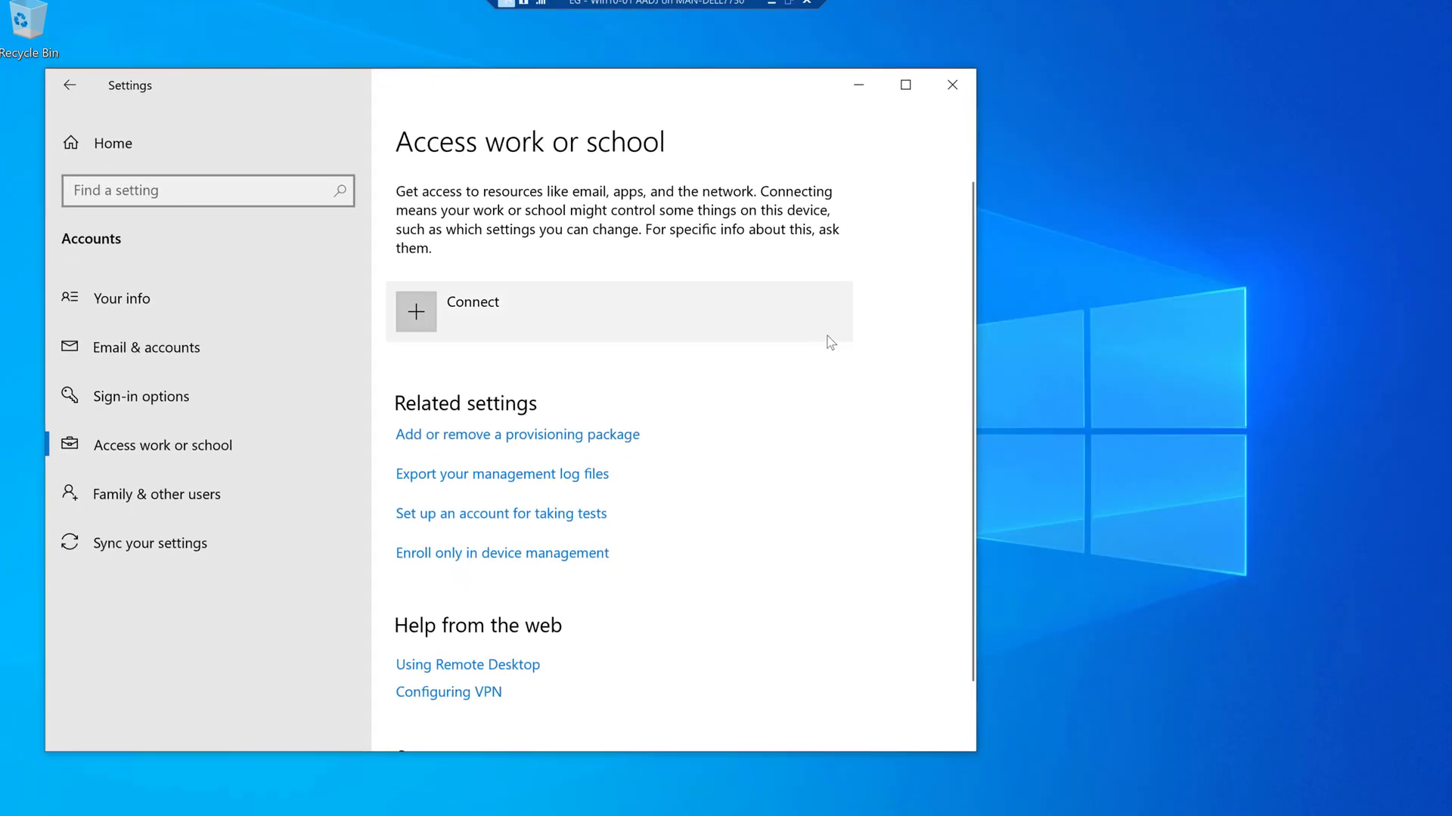
- Join the device to Azure Active Directory using the work account's e-mail and password
click(578, 326)
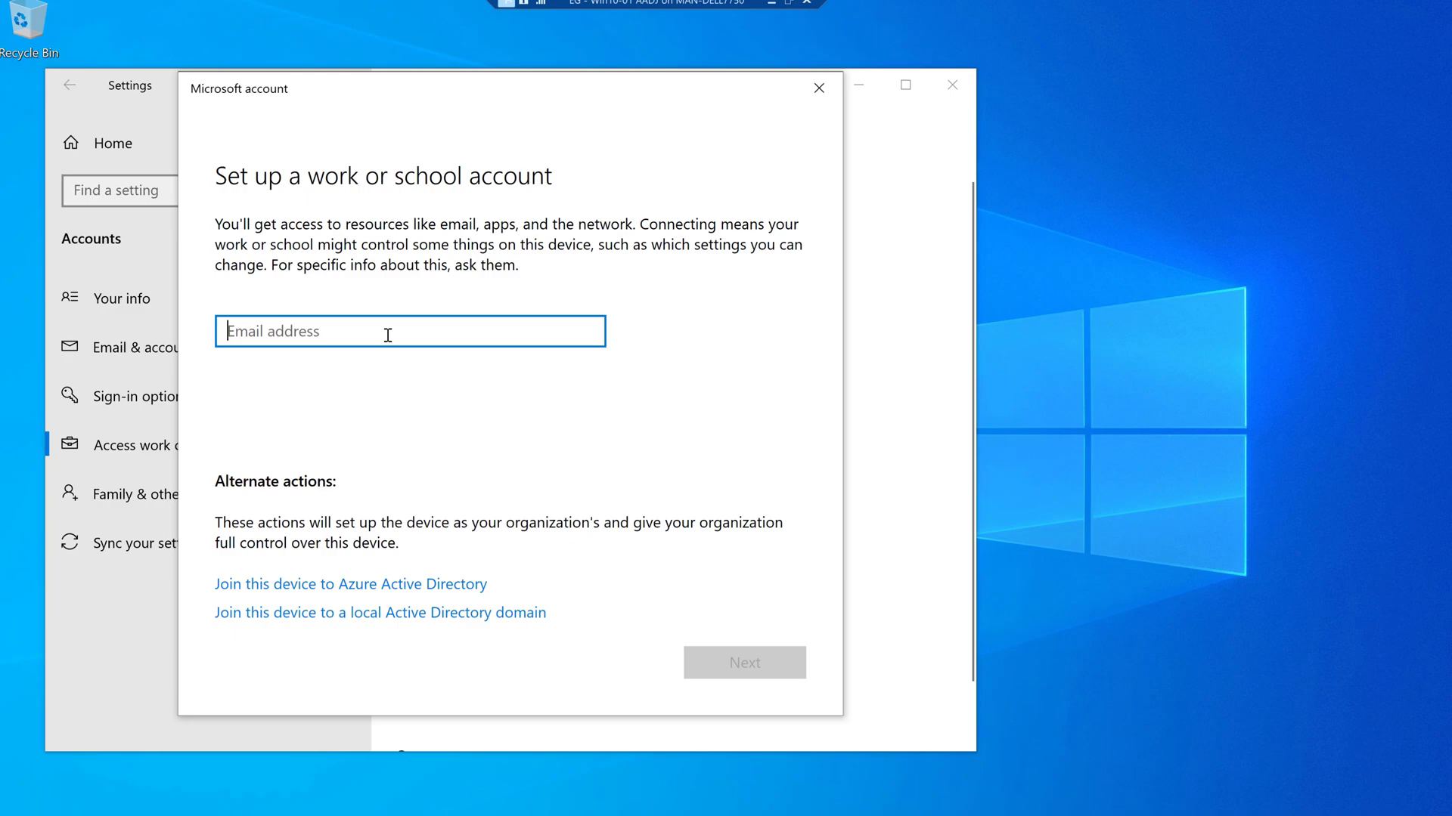
click(349, 586)
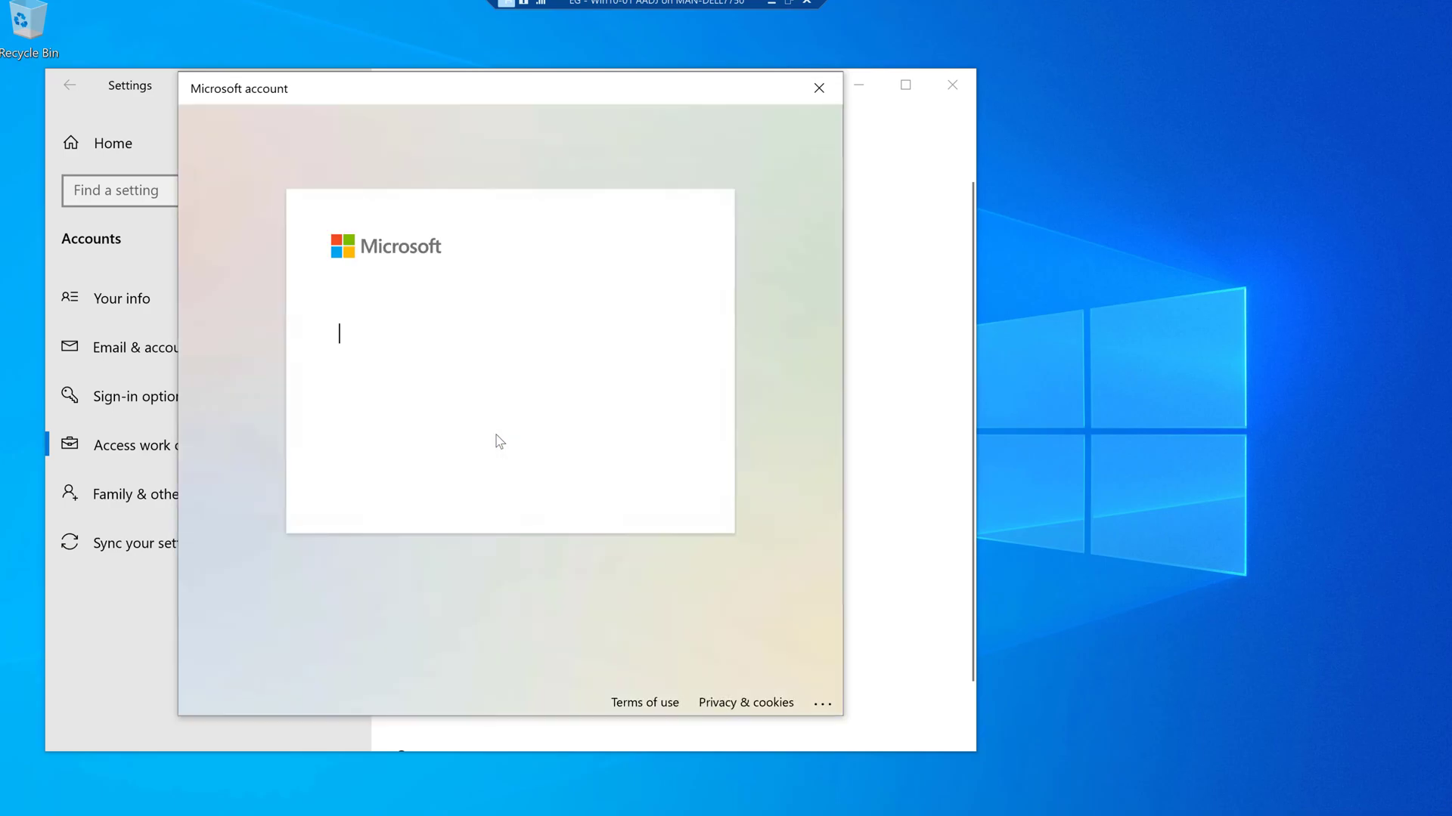
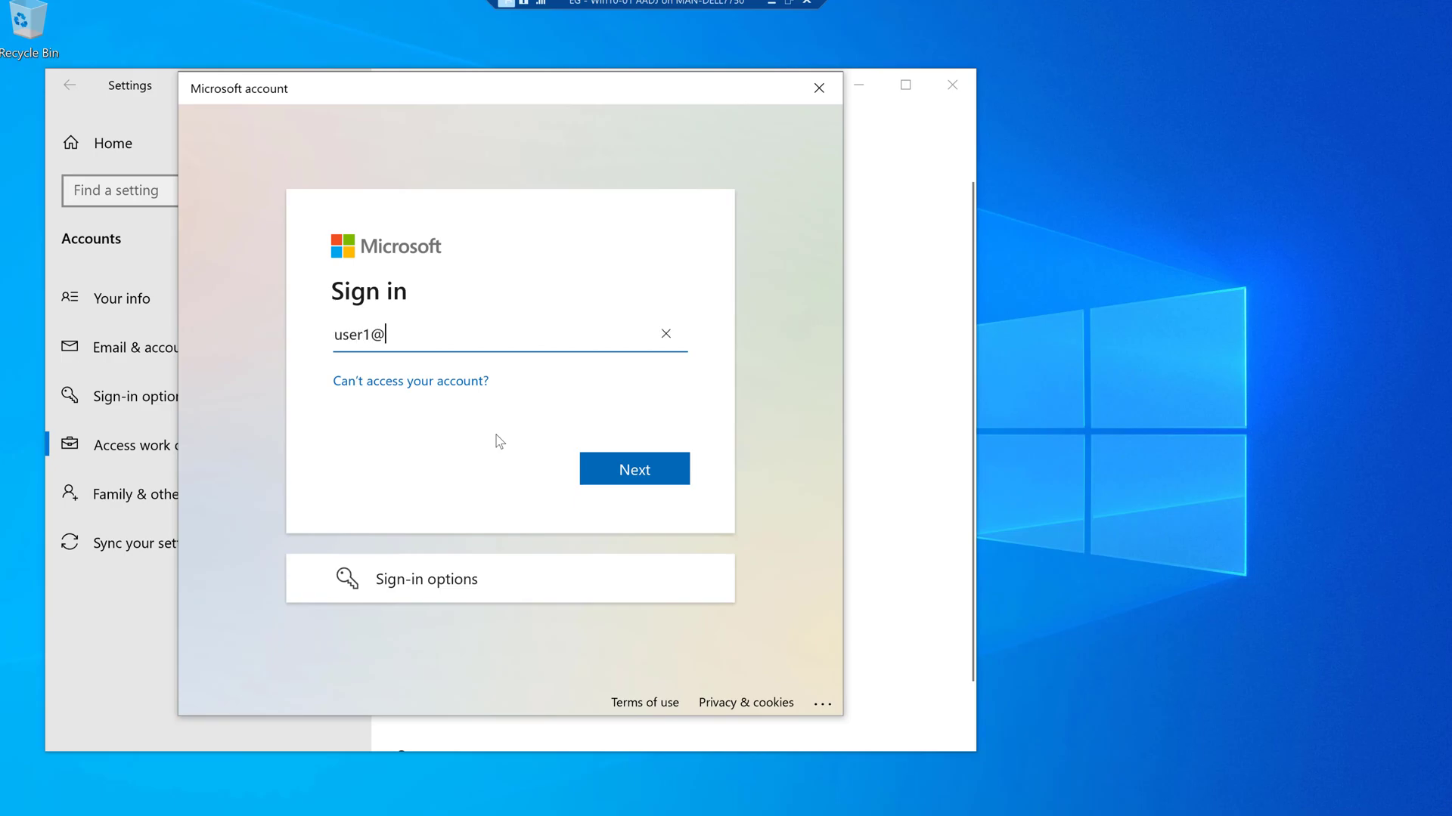
key(Return)
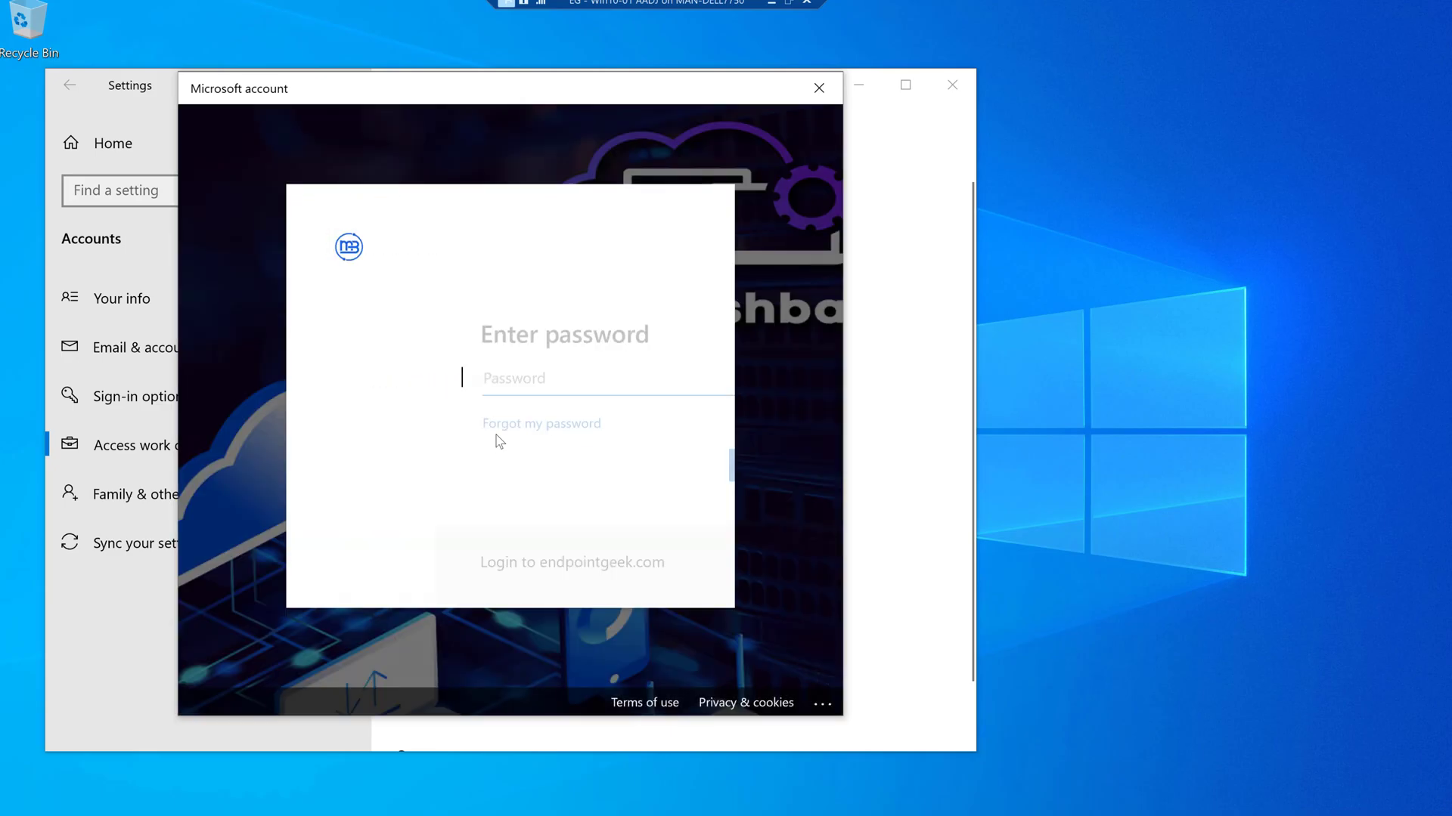
text(**********)
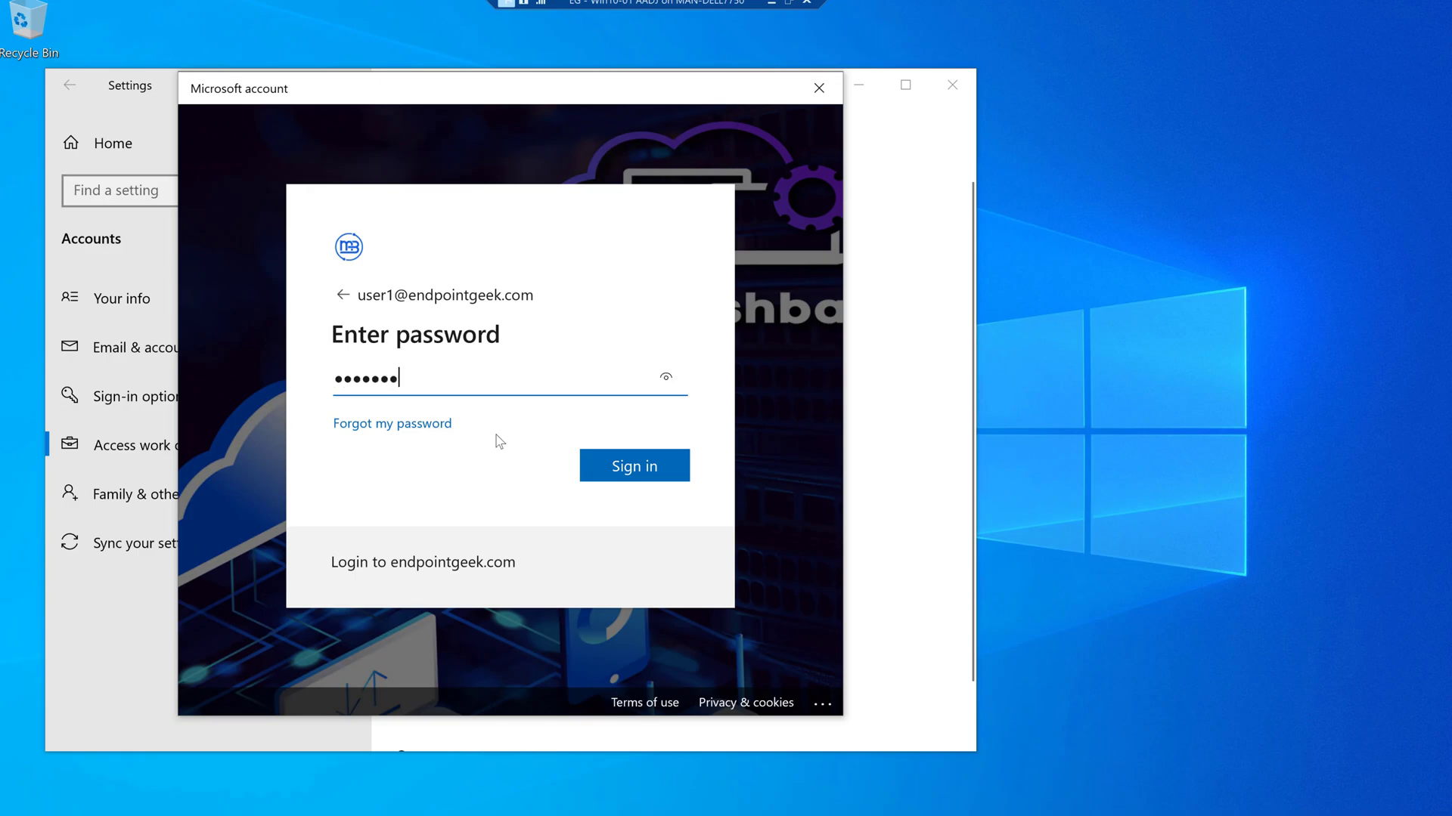
key(Return)
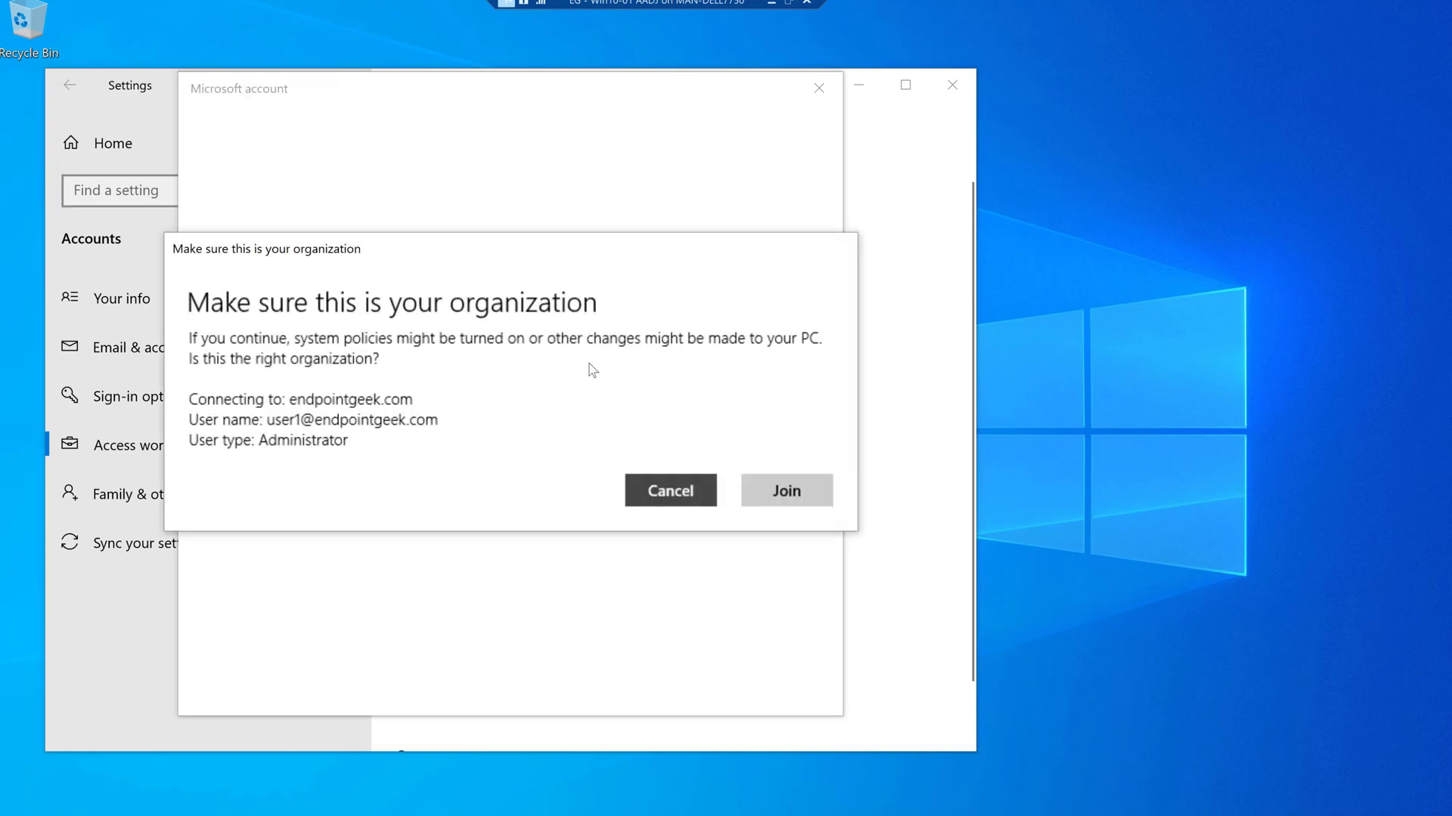
click(749, 486)
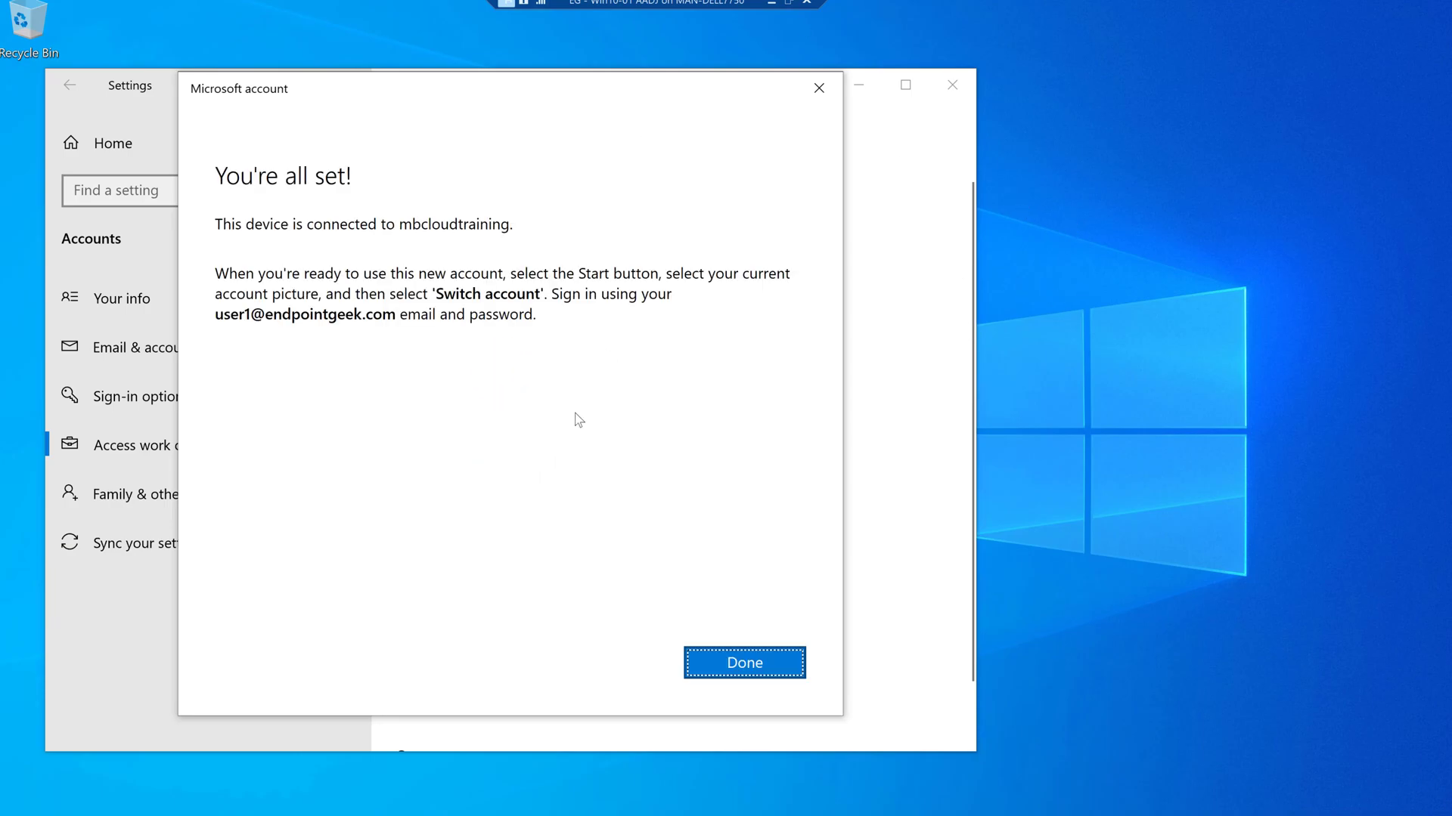
click(732, 663)
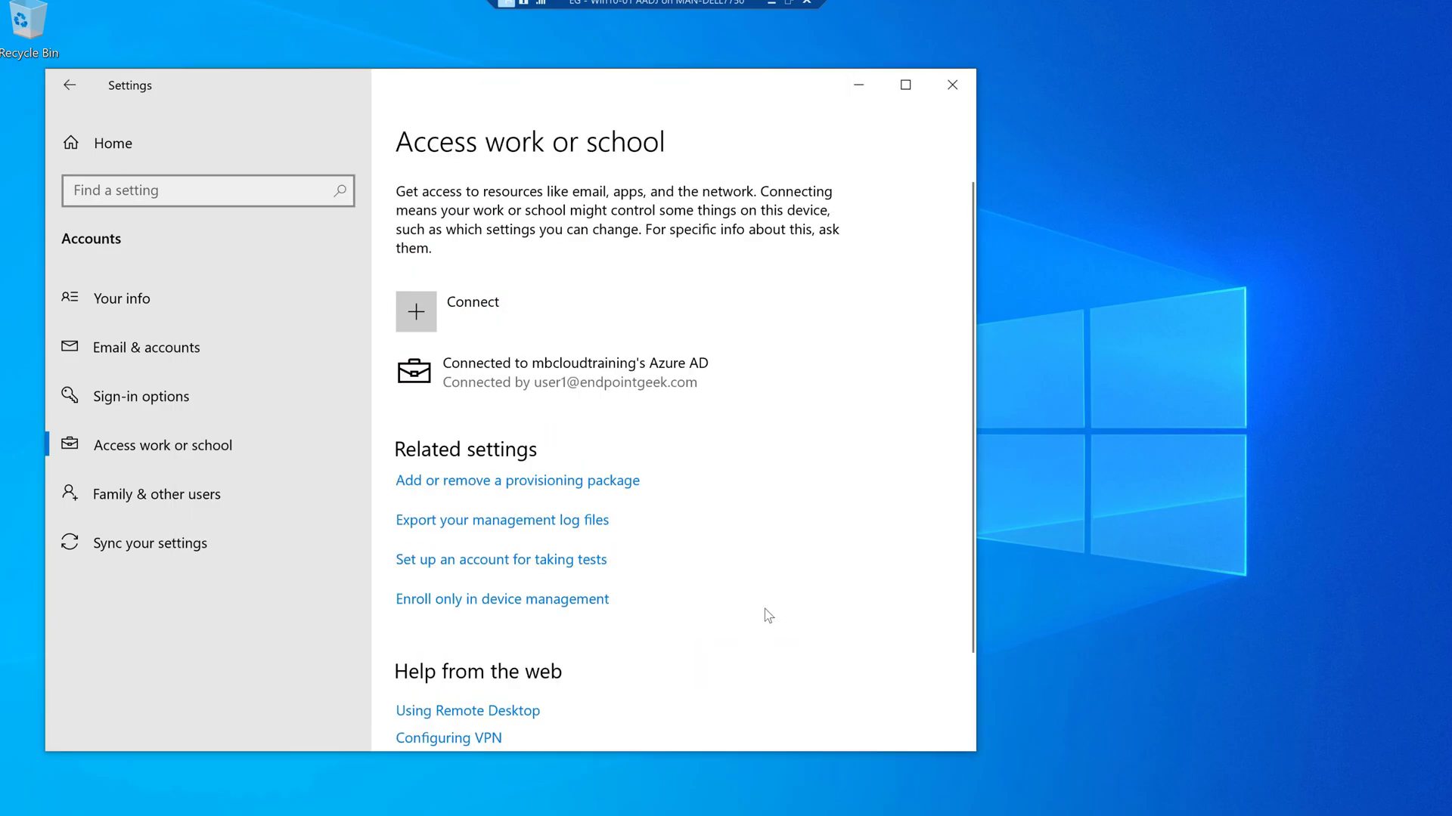
- Open the mbcloudtraining Azure AD connection's Info page and scroll through its sync details
click(427, 392)
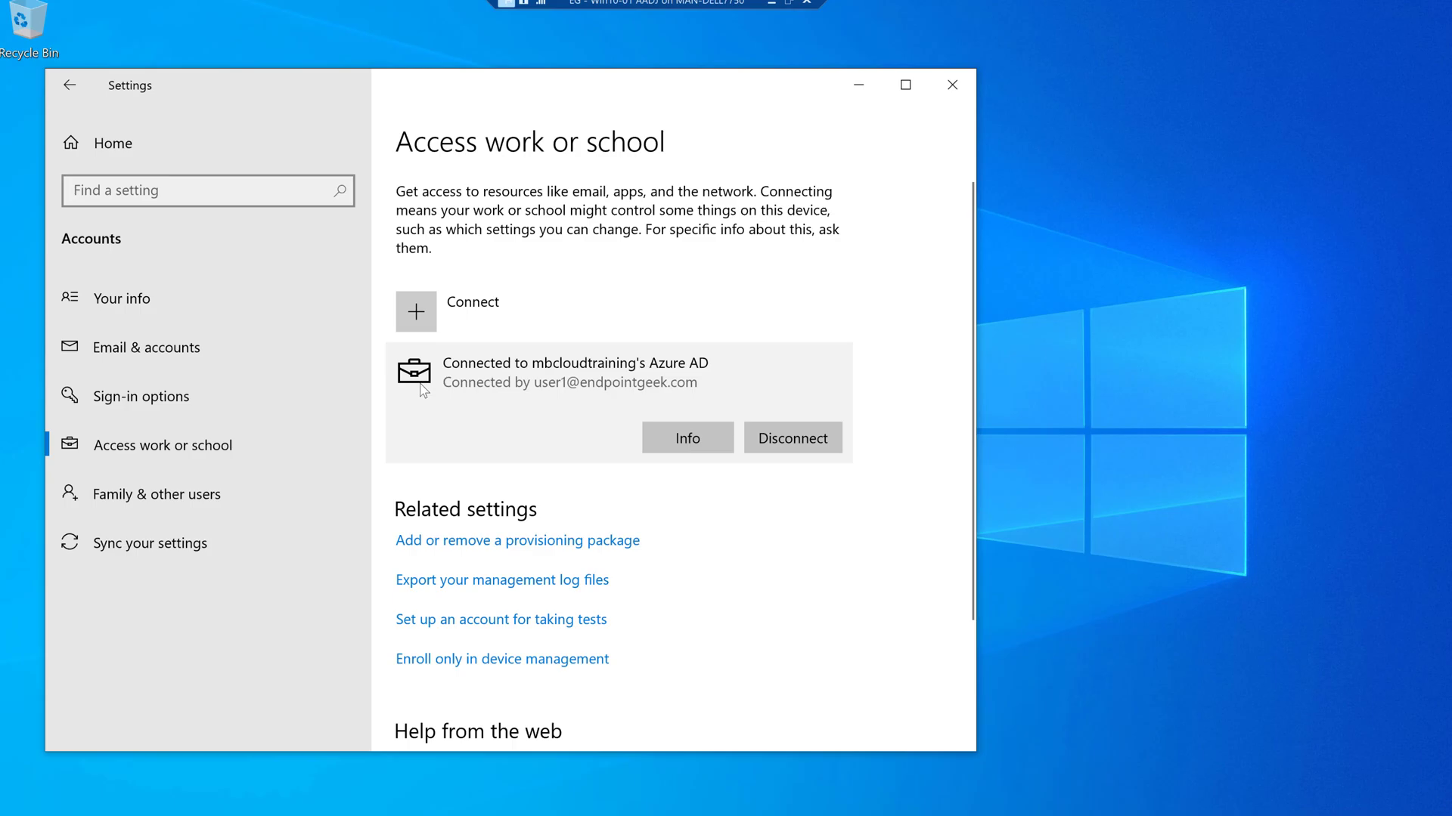
click(667, 445)
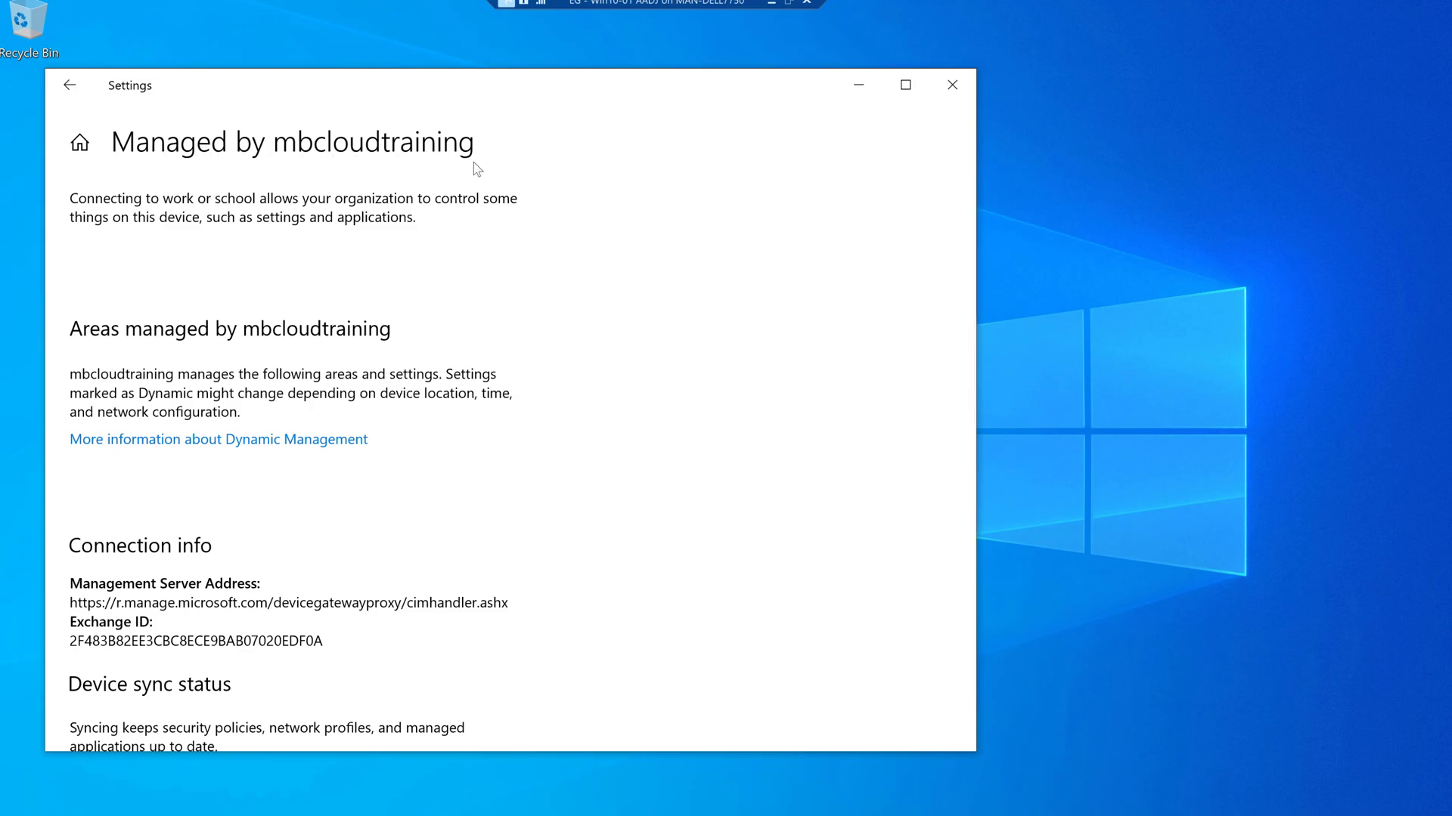
scroll(484, 379, down, 3)
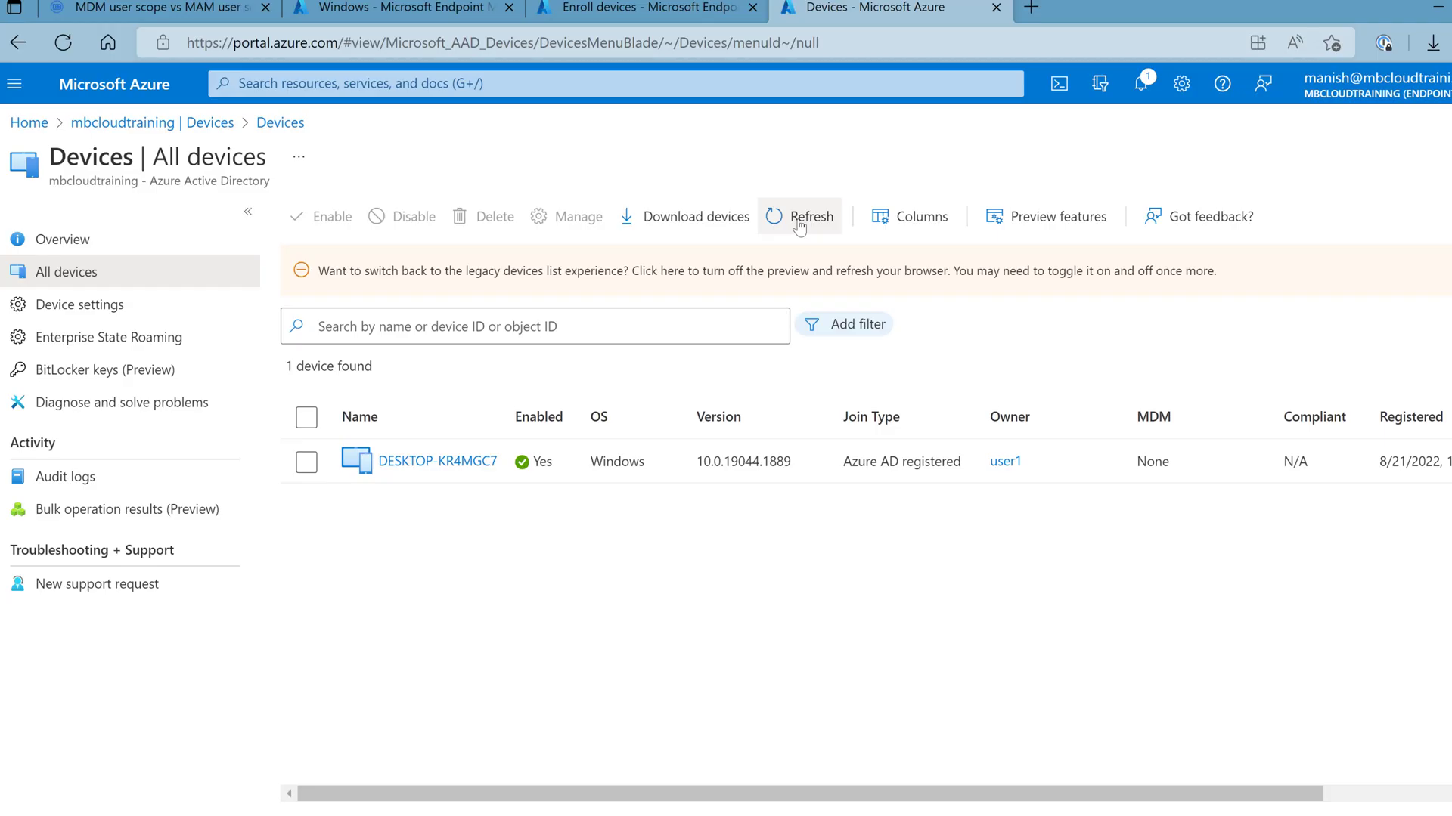
- Refresh the Azure portal device list, then check Endpoint Manager's Windows devices view
click(799, 220)
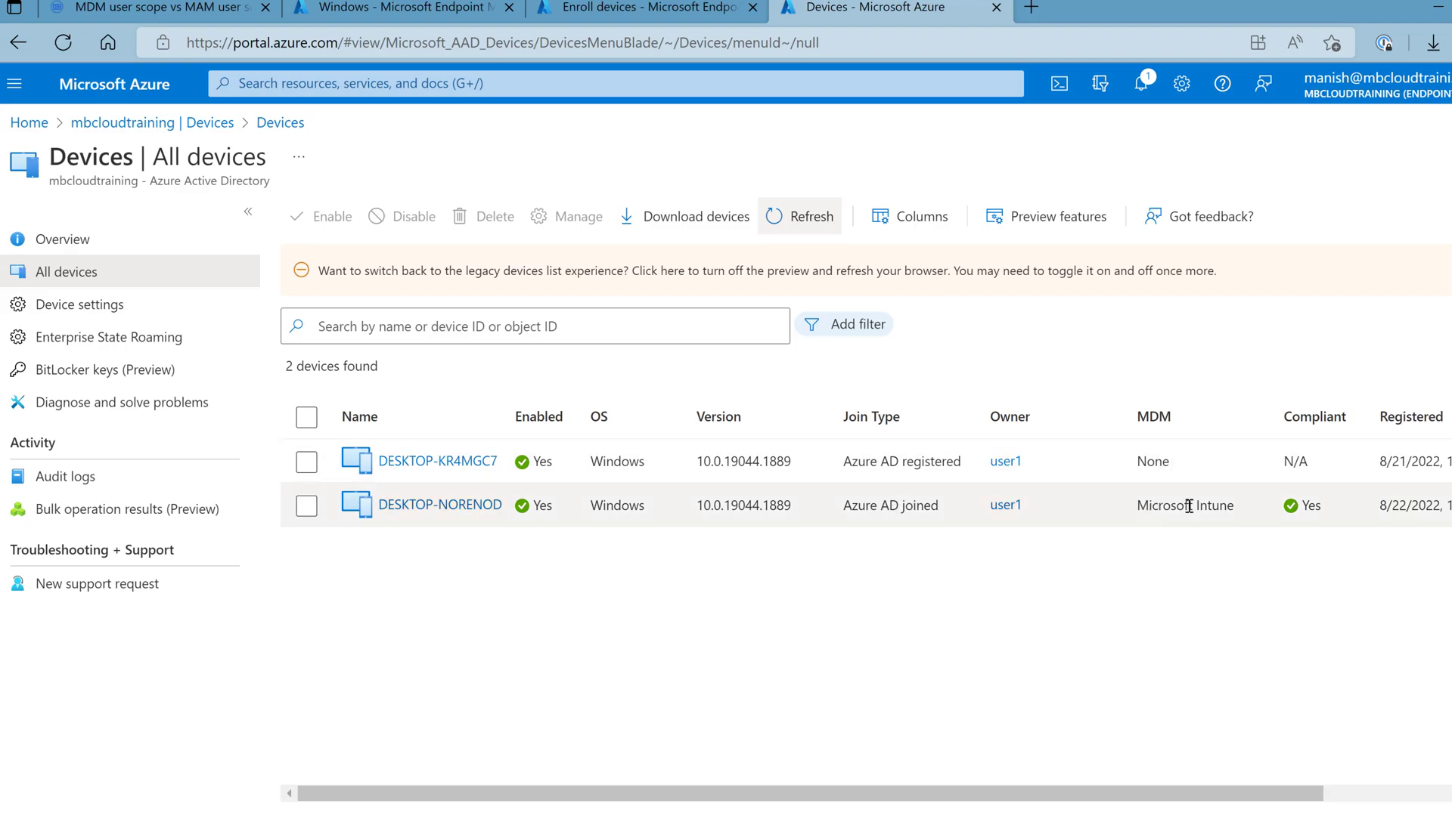
key(alt+Tab)
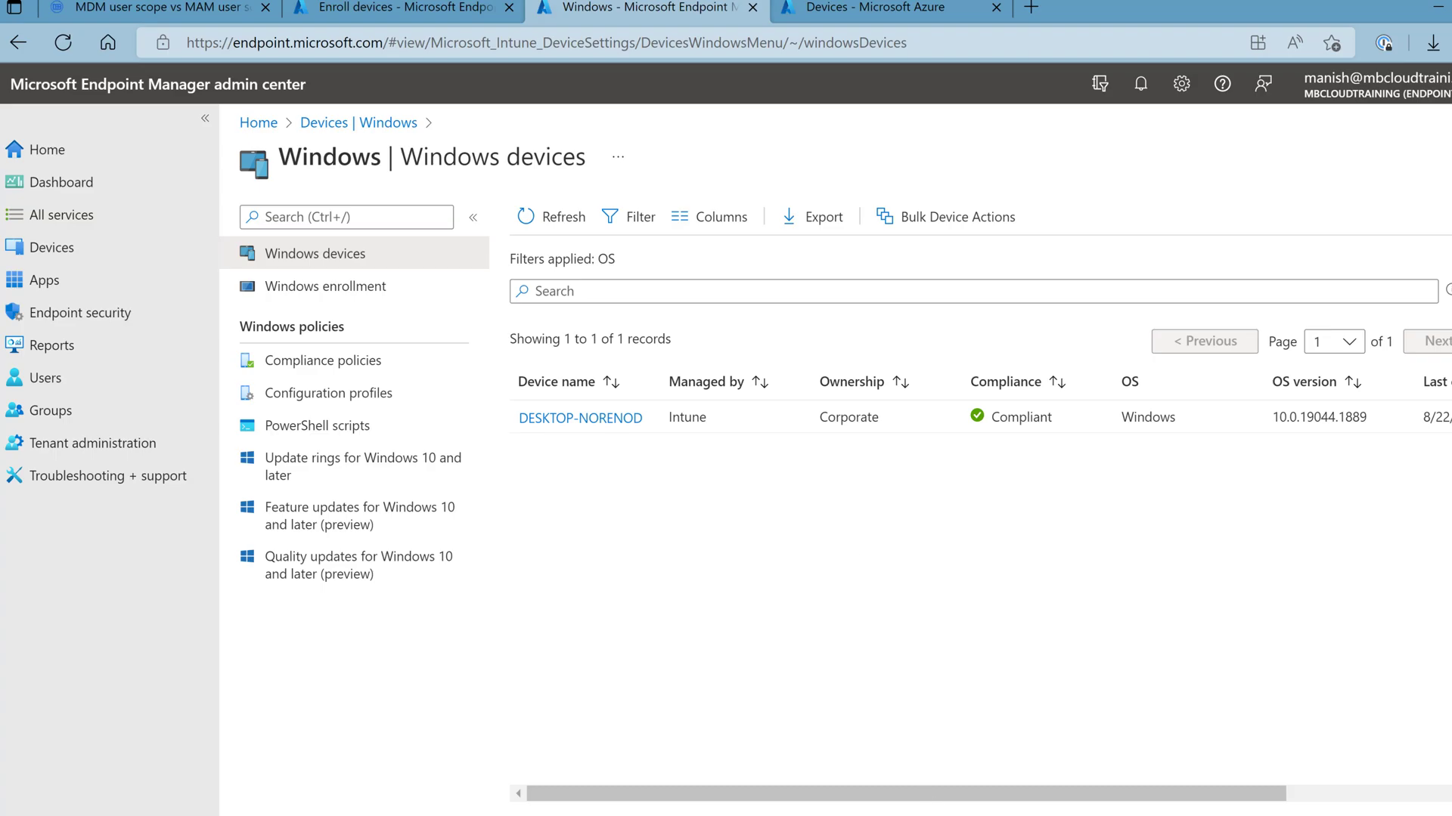
mouse_move(930, 805)
mouse_move(891, 768)
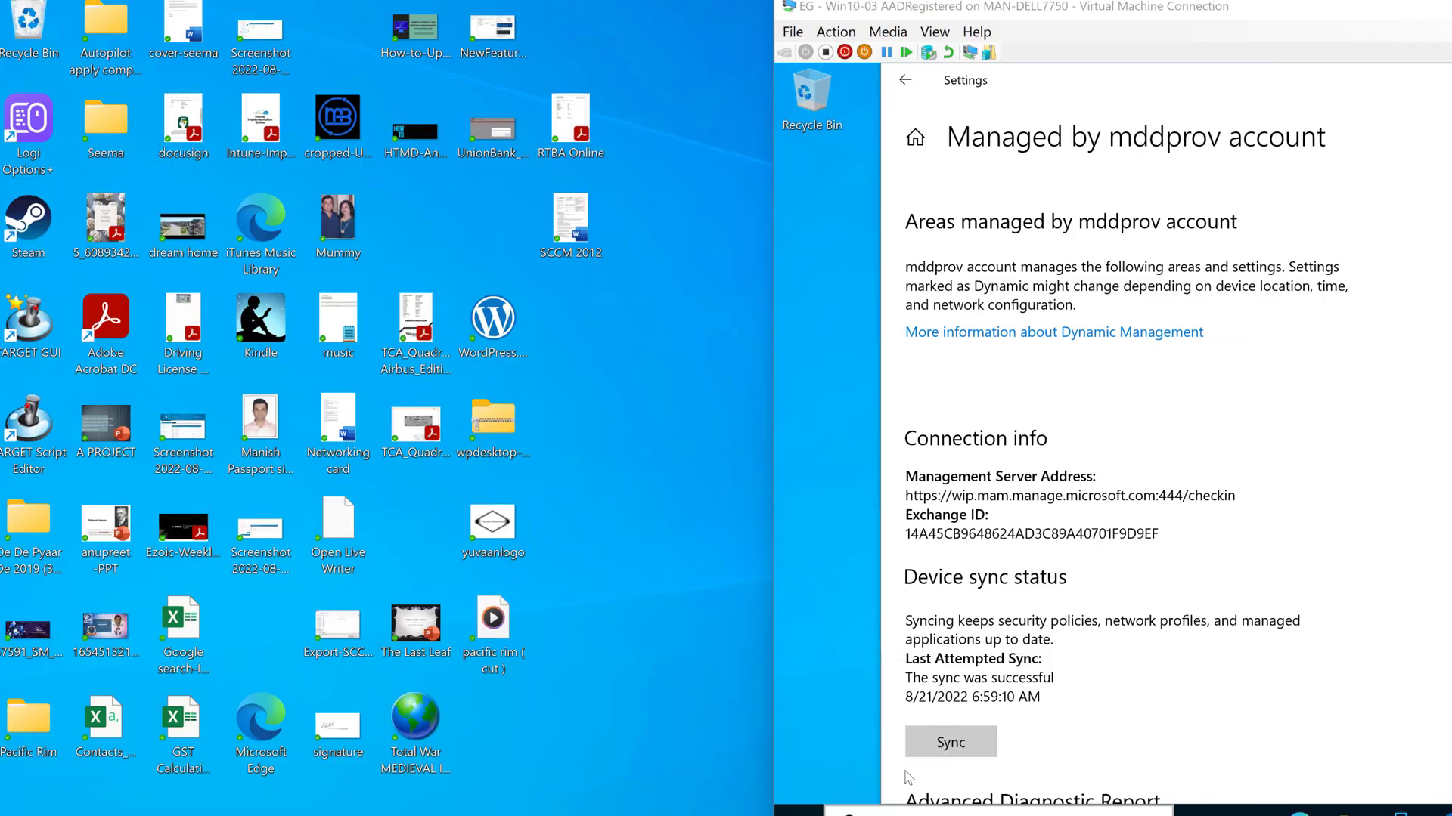
- Bring the Win10-03 VM window forward, then make the left VM active
click(884, 760)
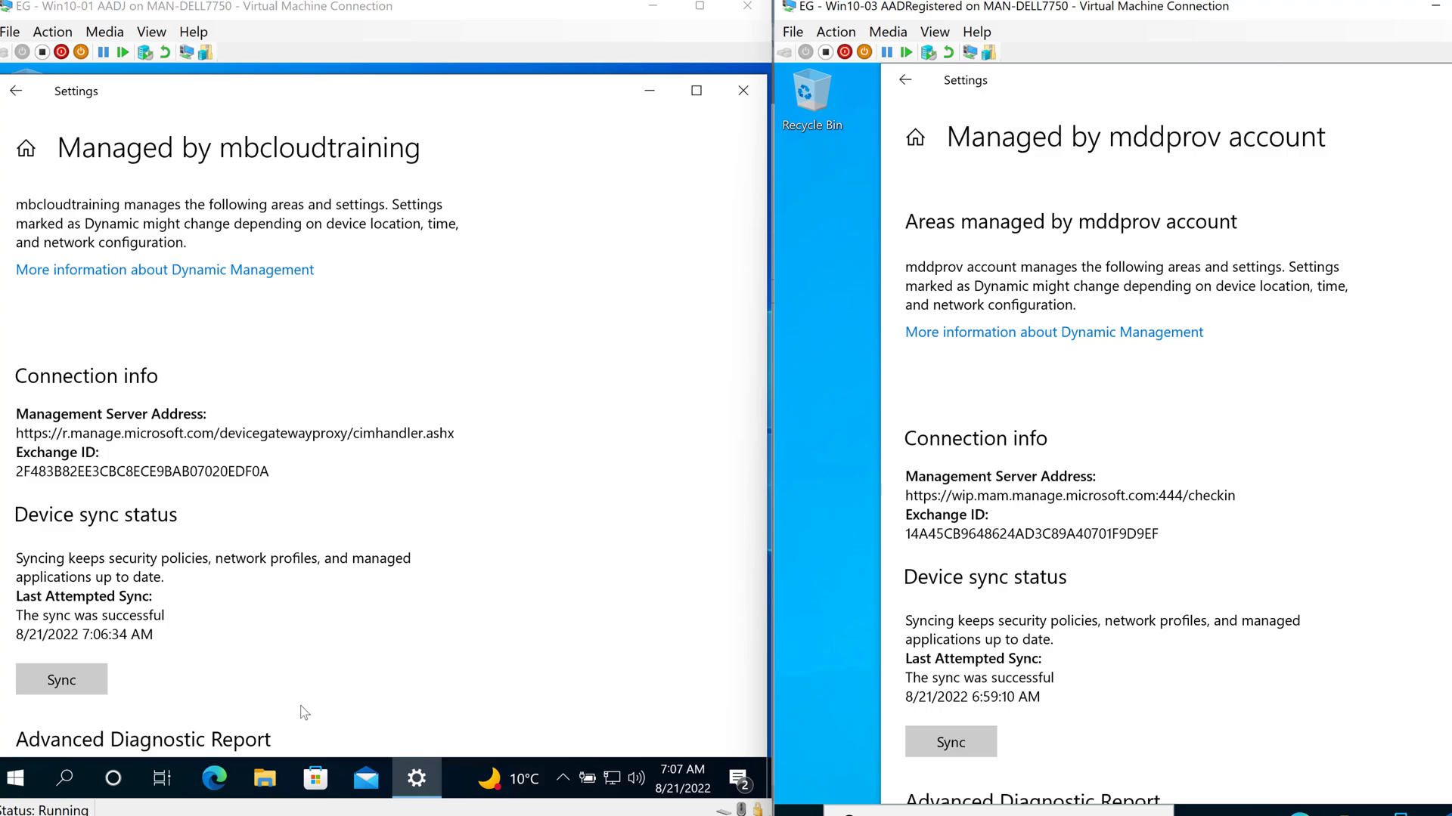
click(294, 635)
- Run dsregcmd /status in a new Command Prompt on the left VM
key(super+r)
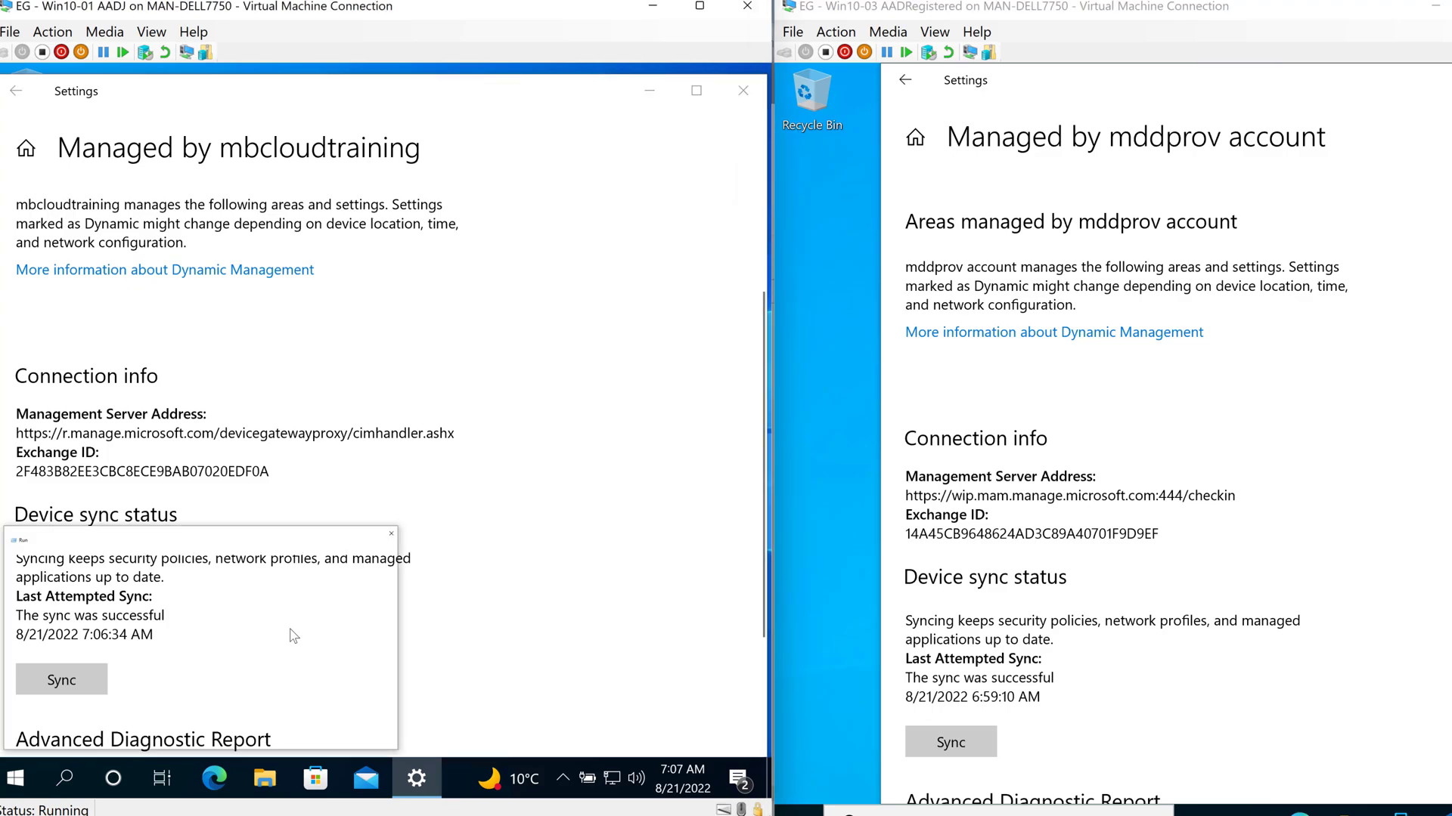
text(cmd)
key(Return)
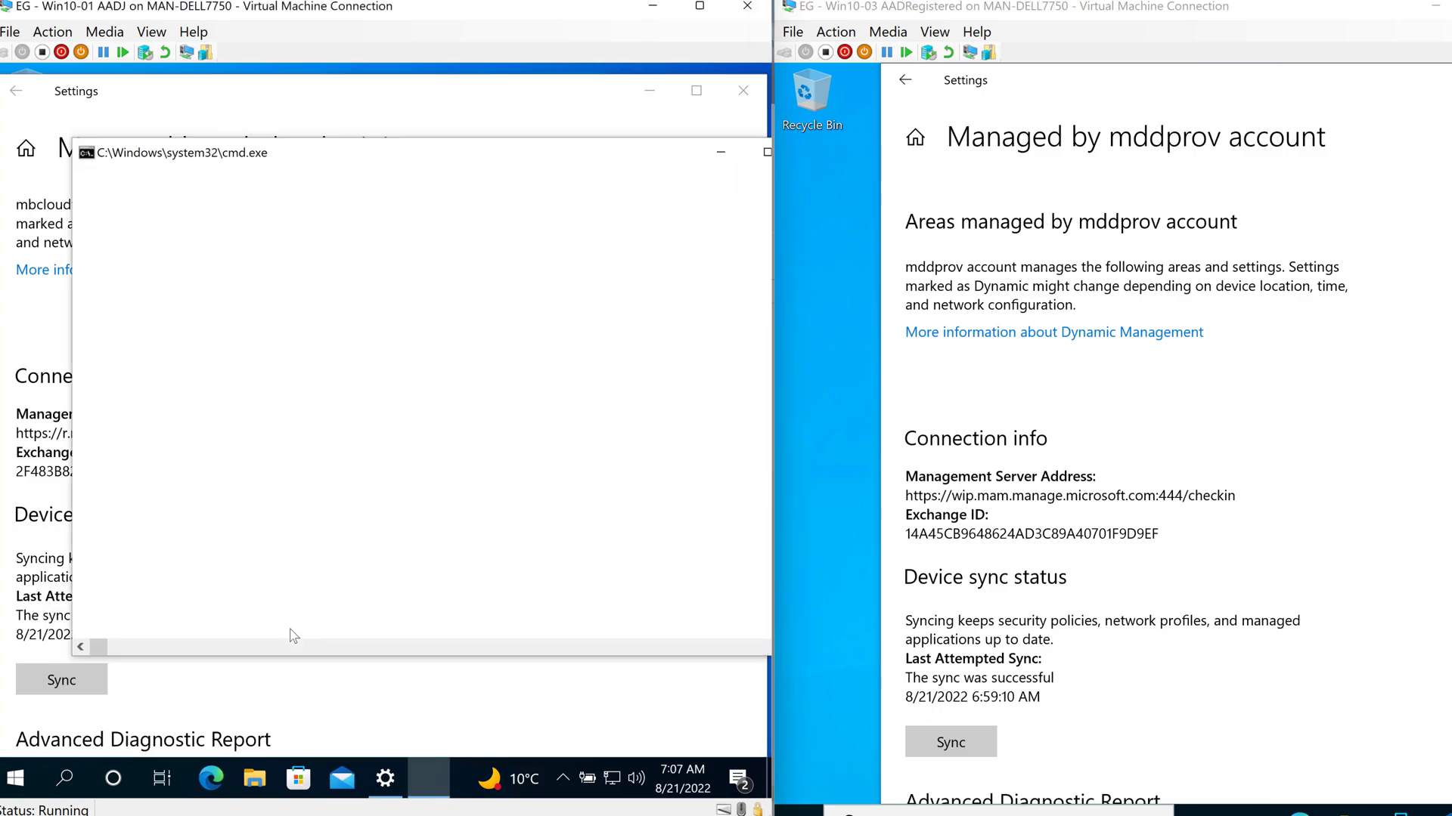
text(dsregcmd /status)
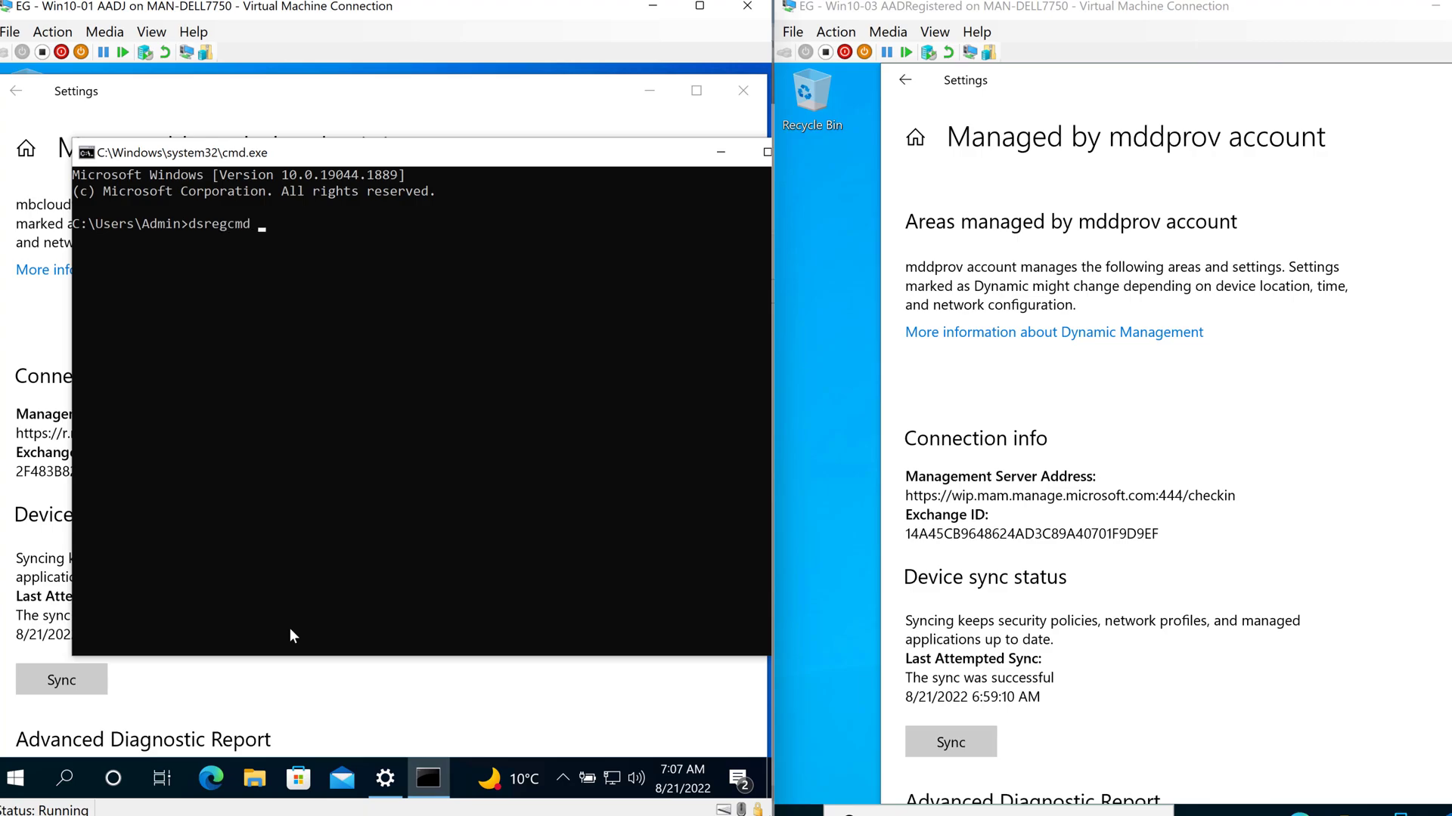
key(Return)
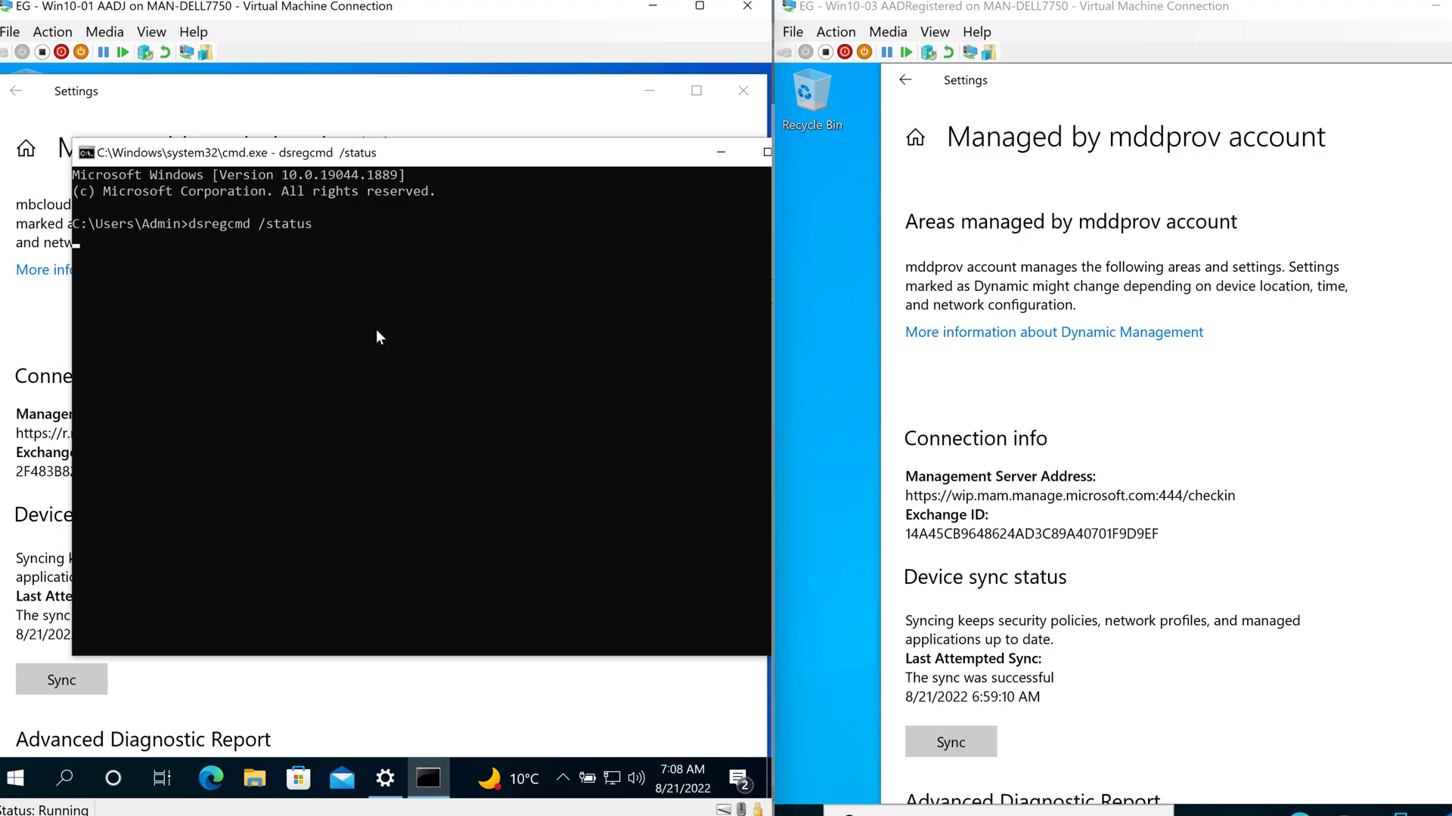
- Scroll the output to confirm AzureAdJoined YES with the mbcloudtraining tenant and MDM URL
scroll(397, 401, up, 7)
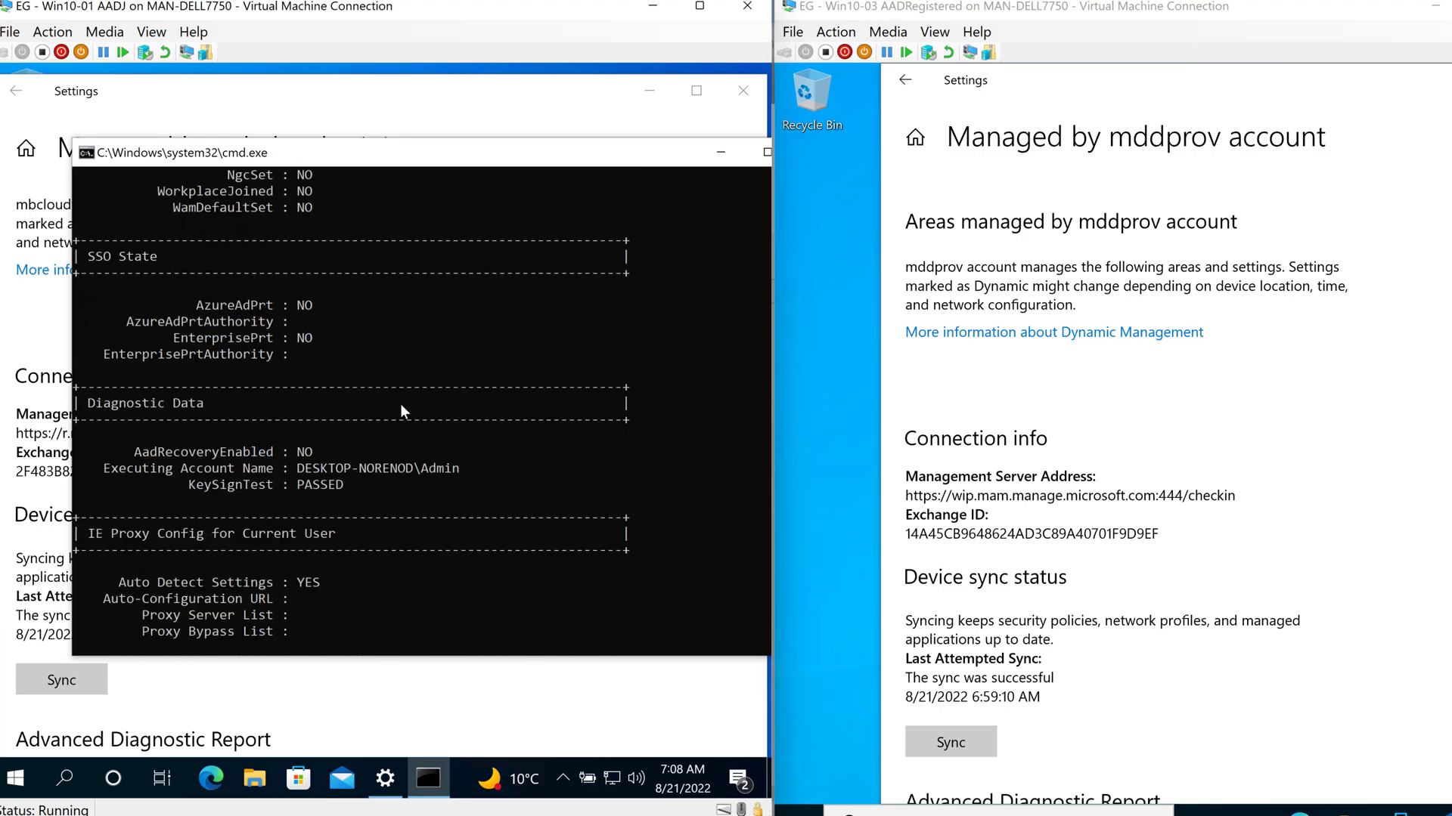
scroll(401, 403, up, 15)
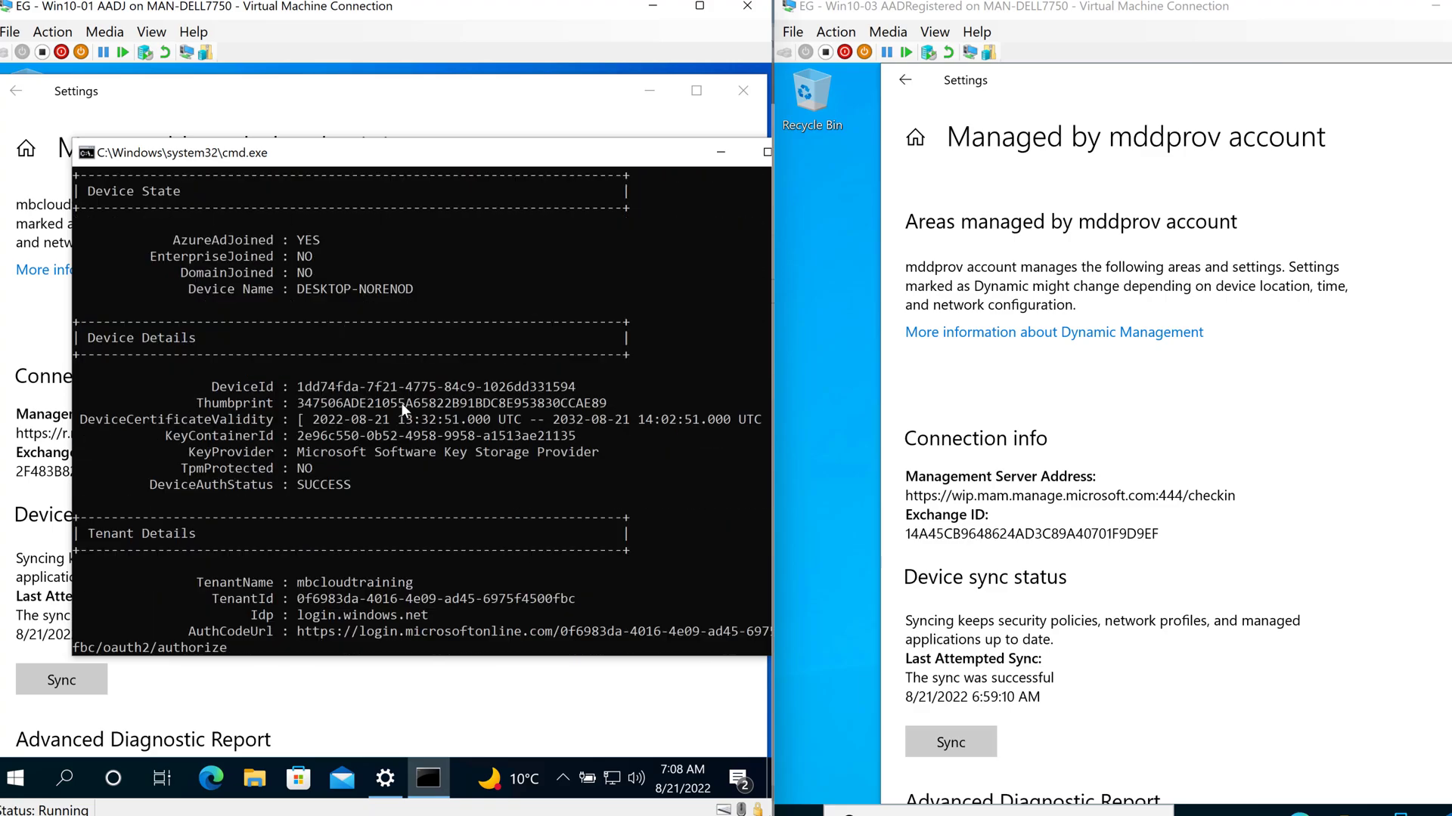
scroll(403, 409, up, 4)
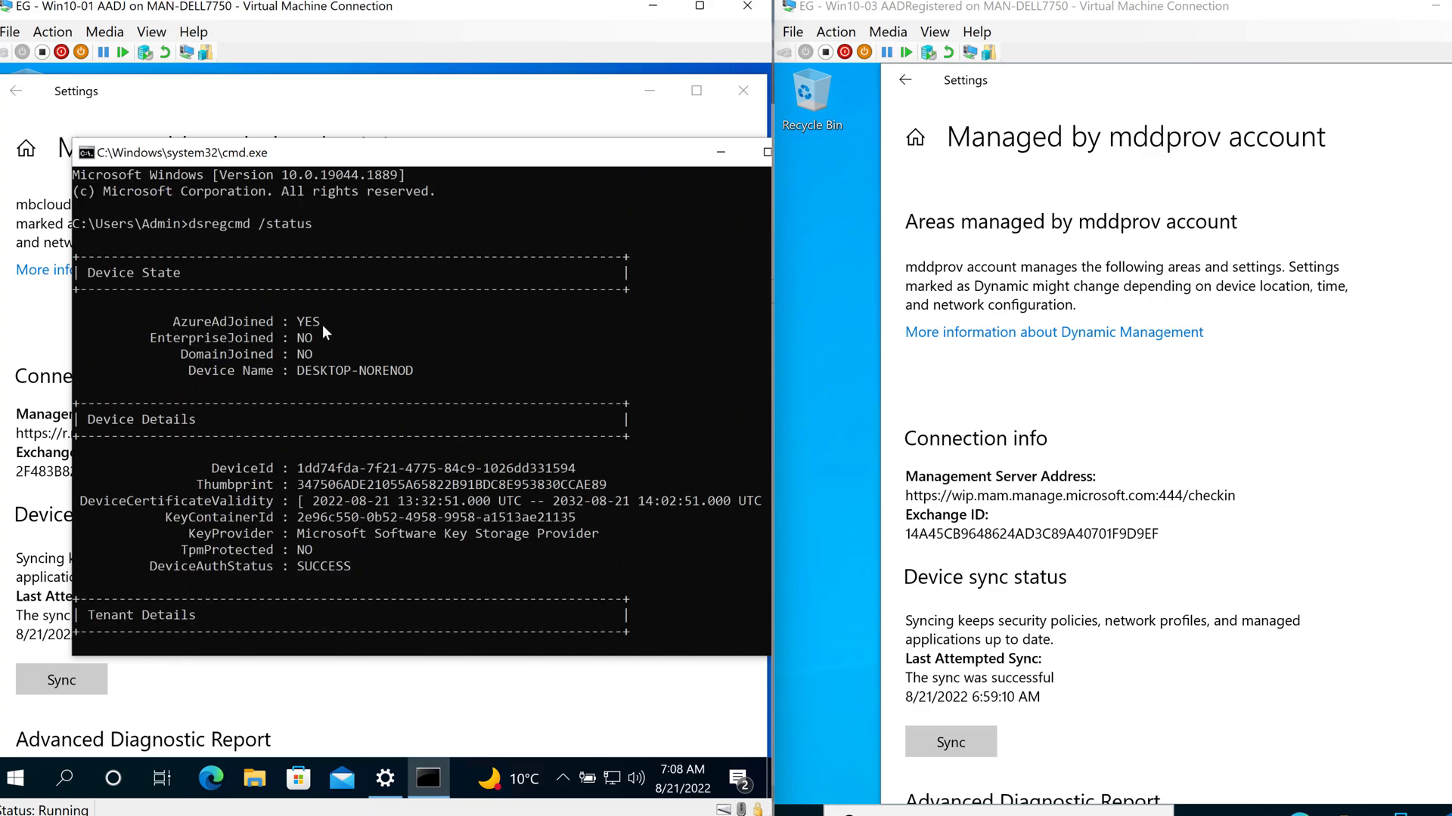
scroll(357, 379, down, 3)
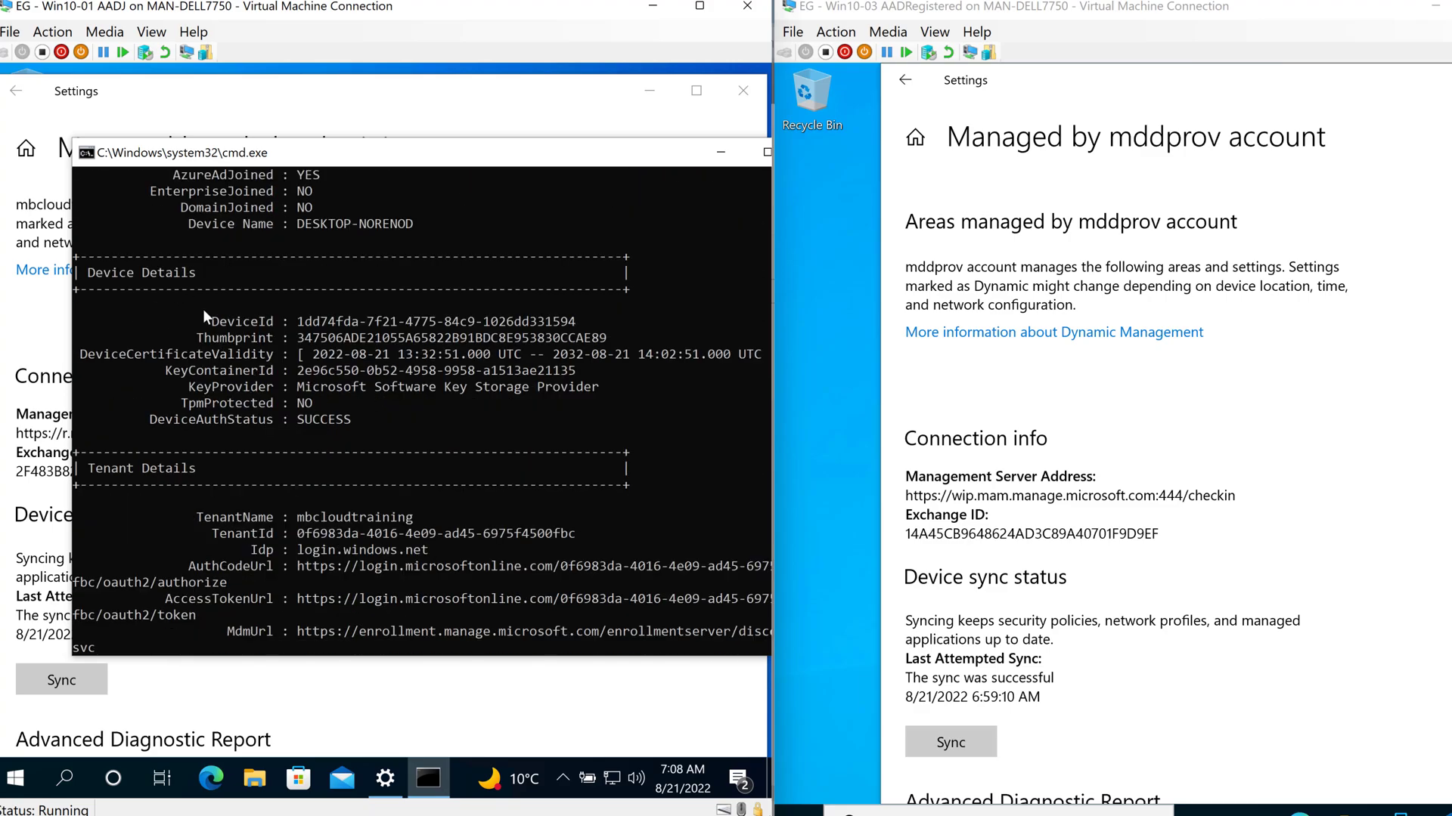
scroll(210, 312, down, 2)
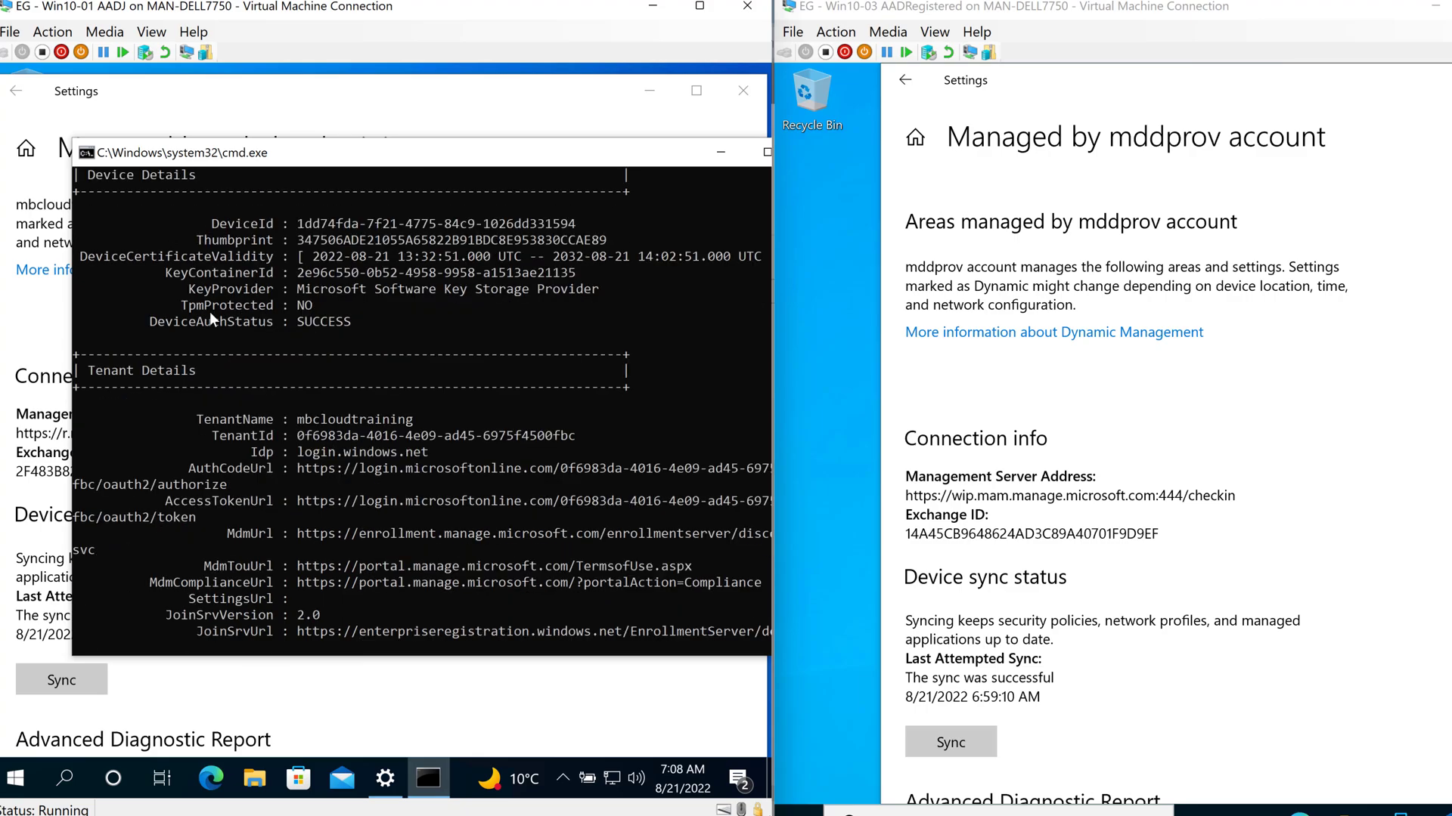
scroll(211, 311, down, 2)
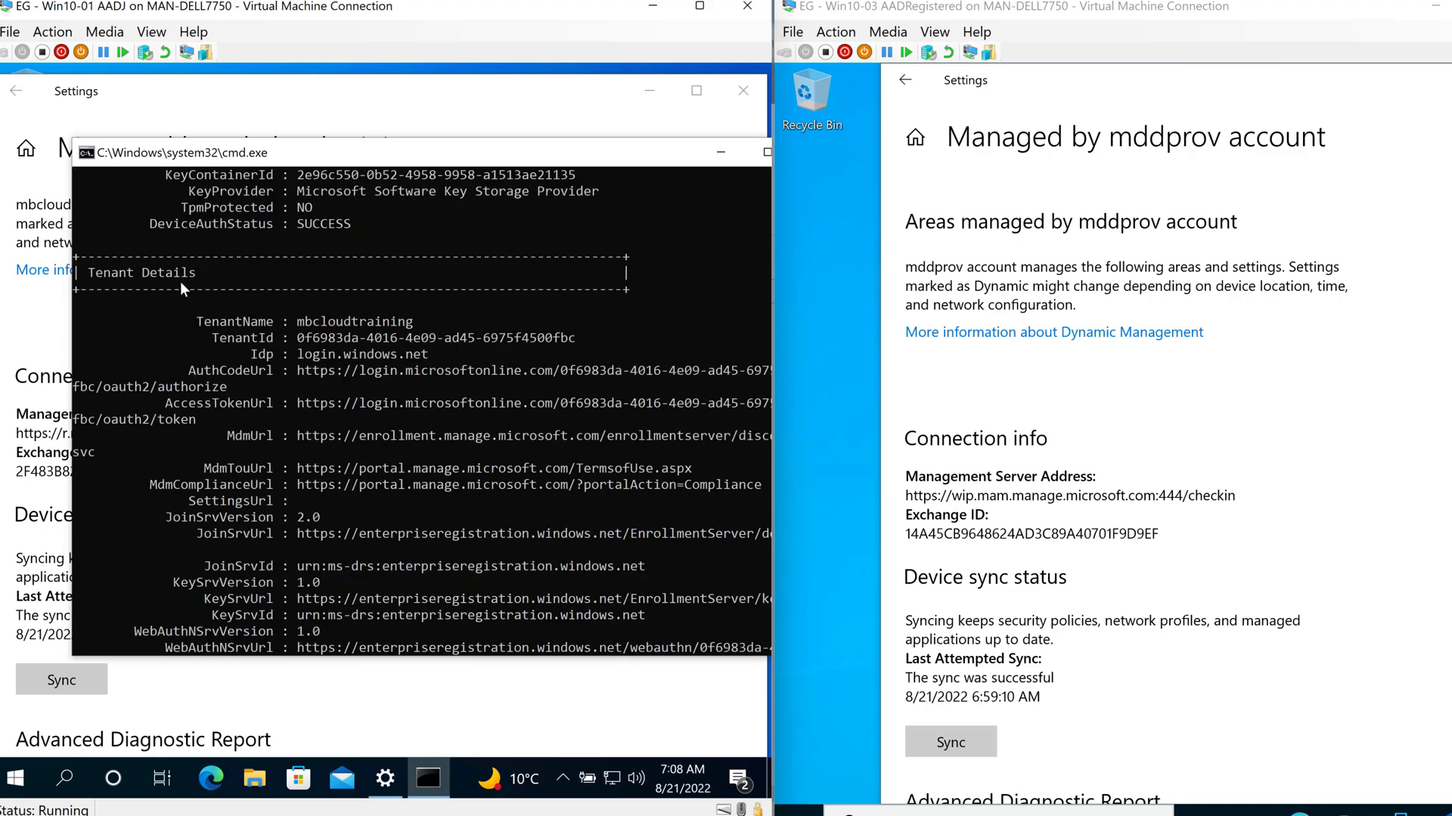
click(1199, 652)
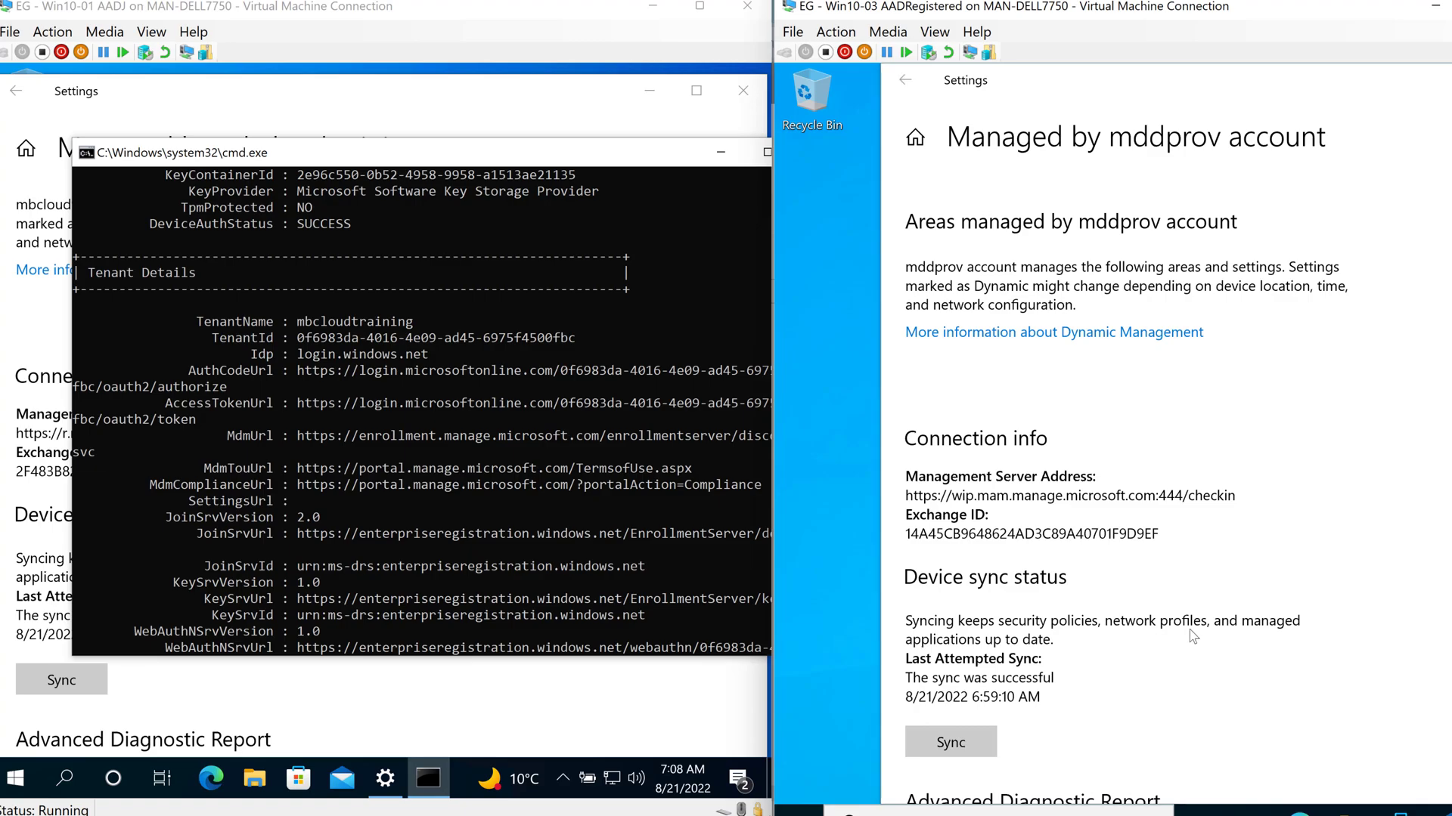
key(alt+Tab)
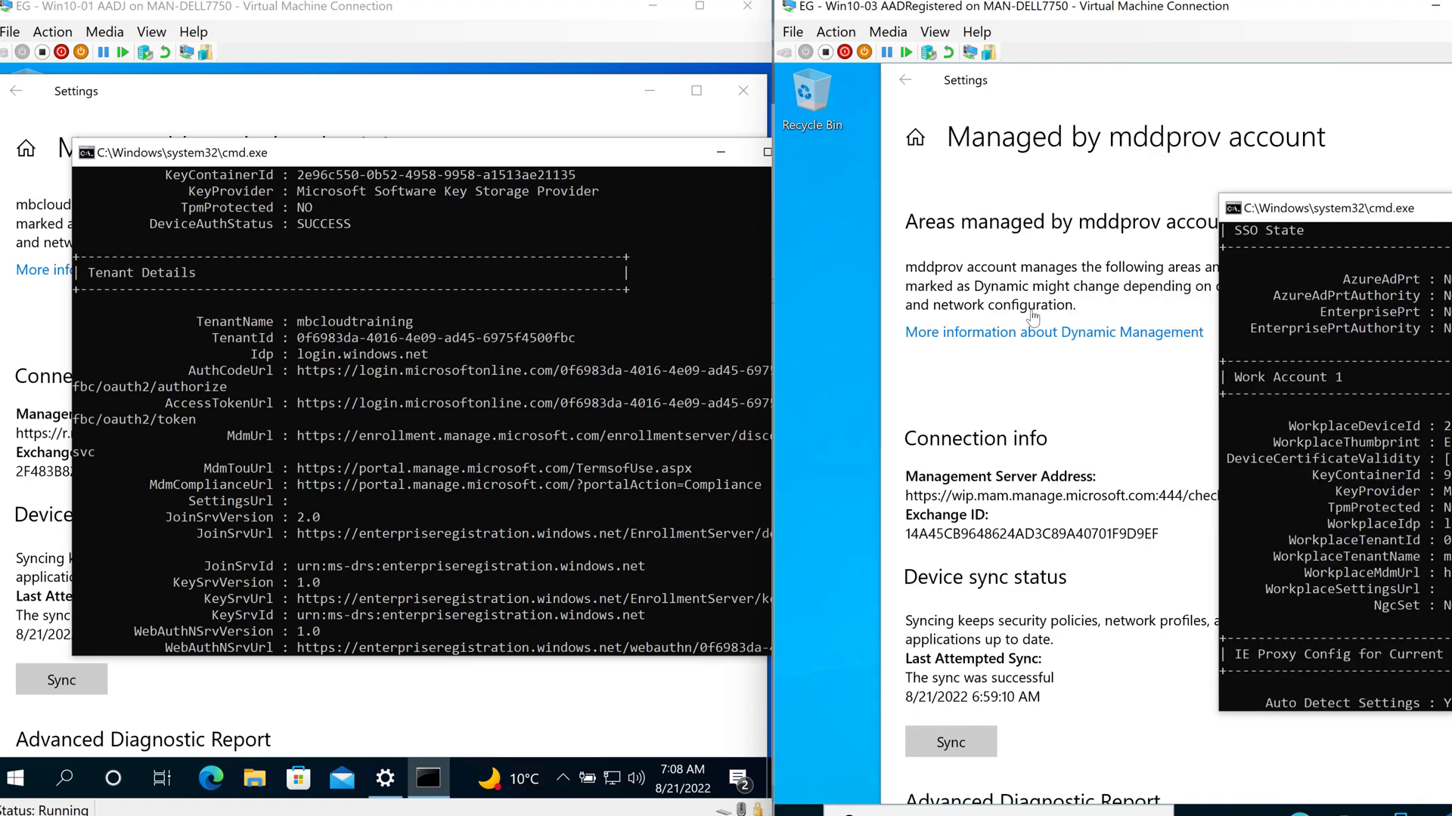
- Move the right VM's Command Prompt into view, make it taller, and scroll its output
drag(1285, 208, 1036, 138)
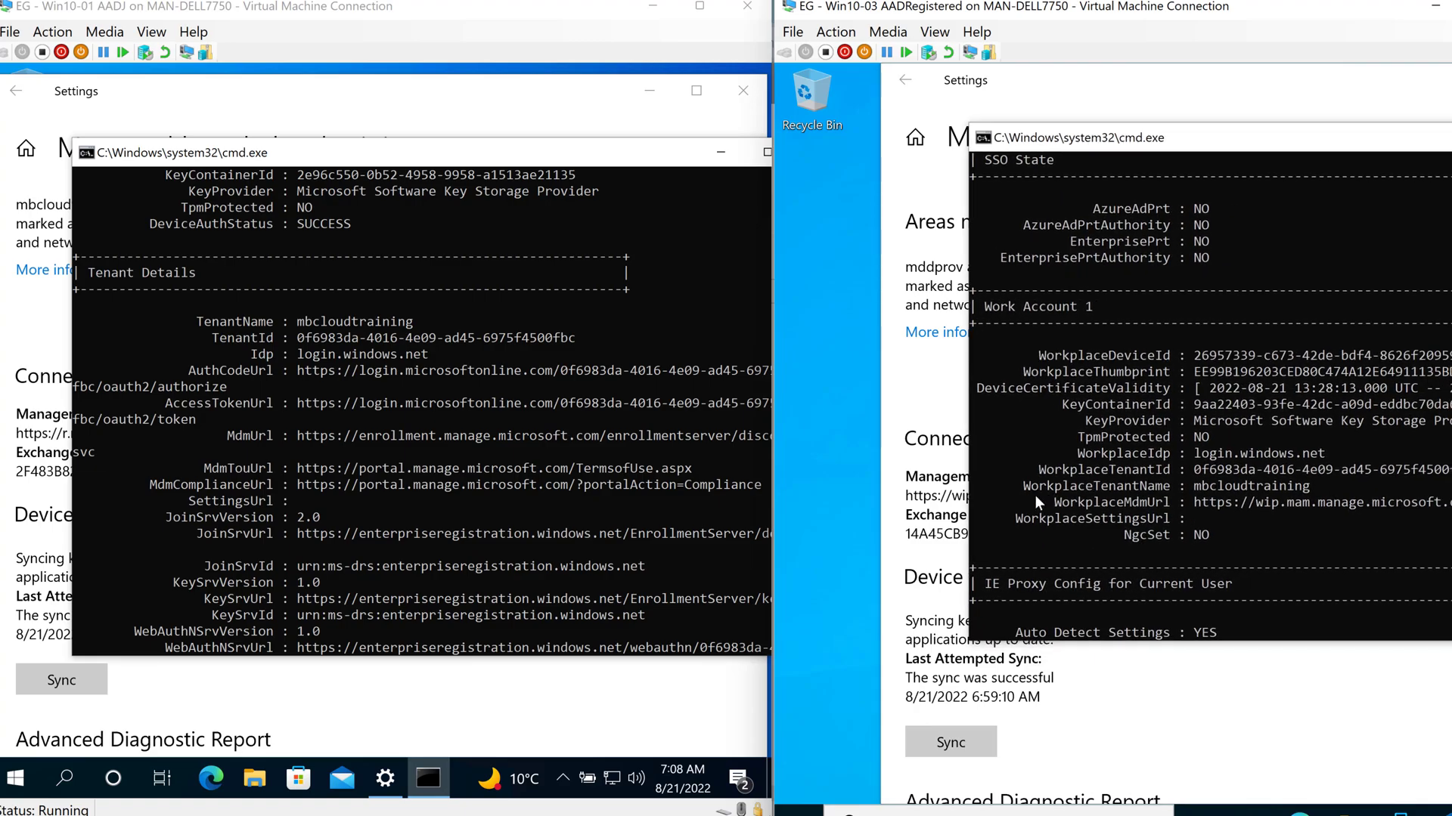
click(1080, 632)
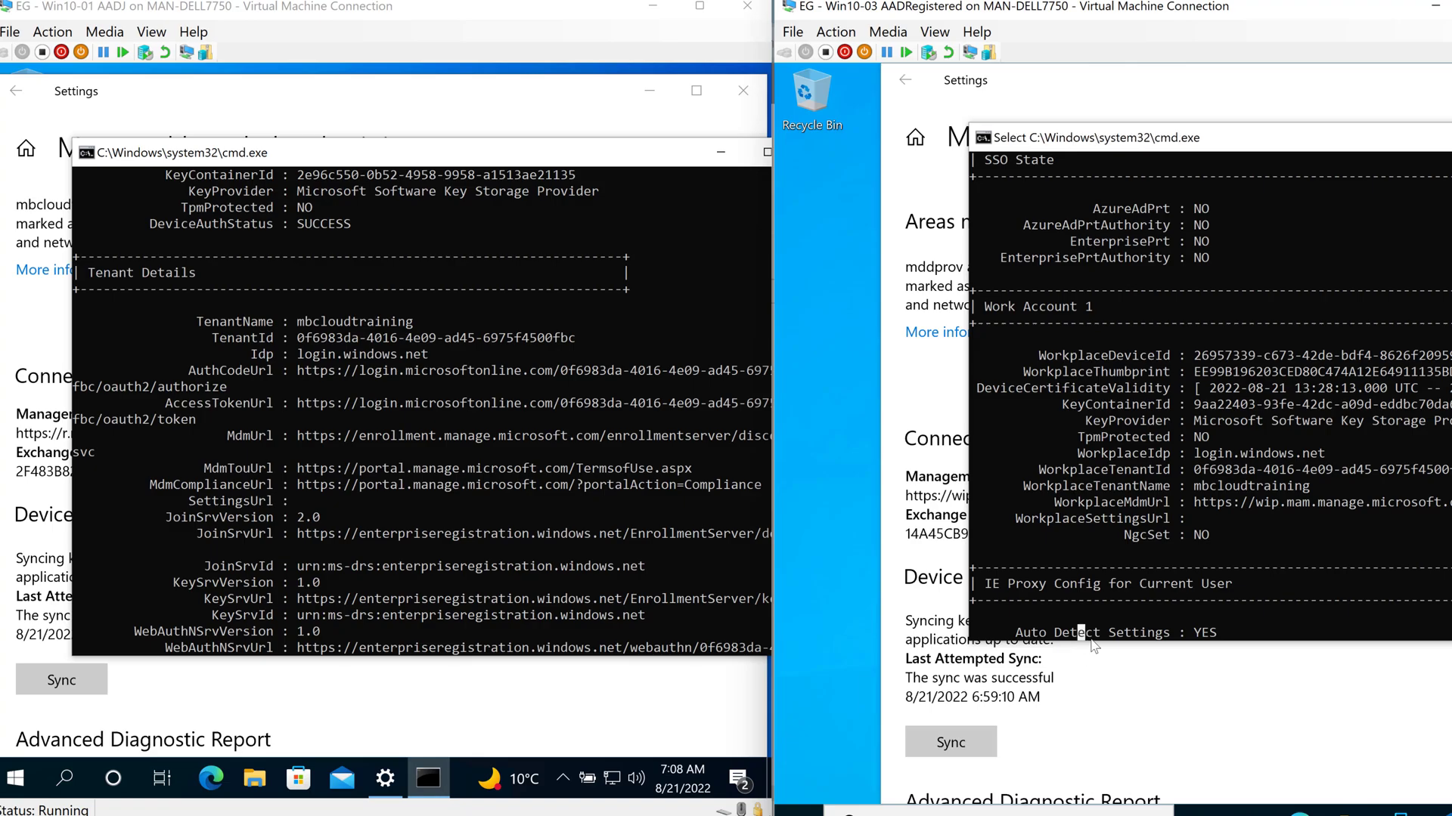
drag(1098, 641, 1100, 794)
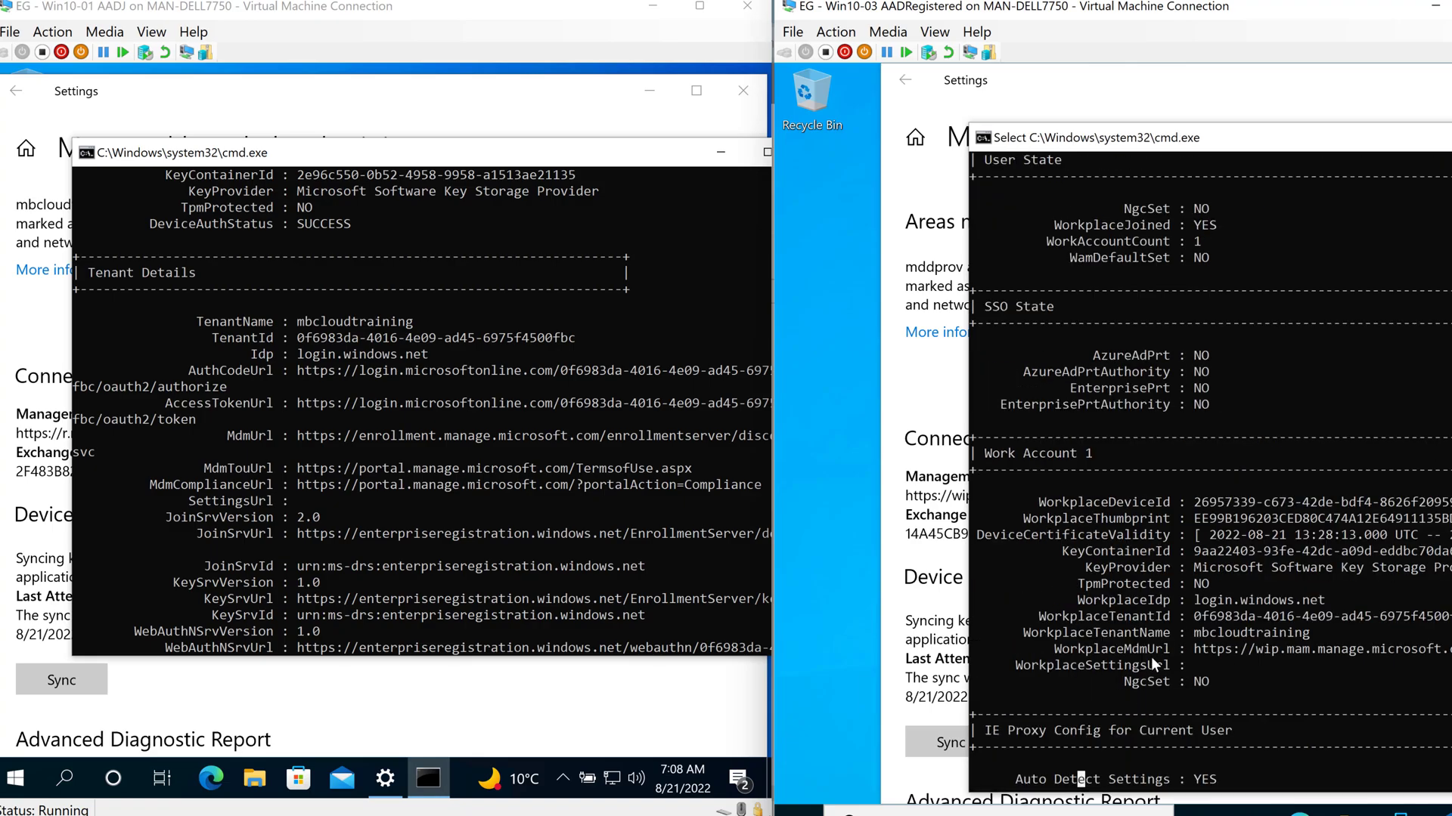
scroll(1151, 657, down, 8)
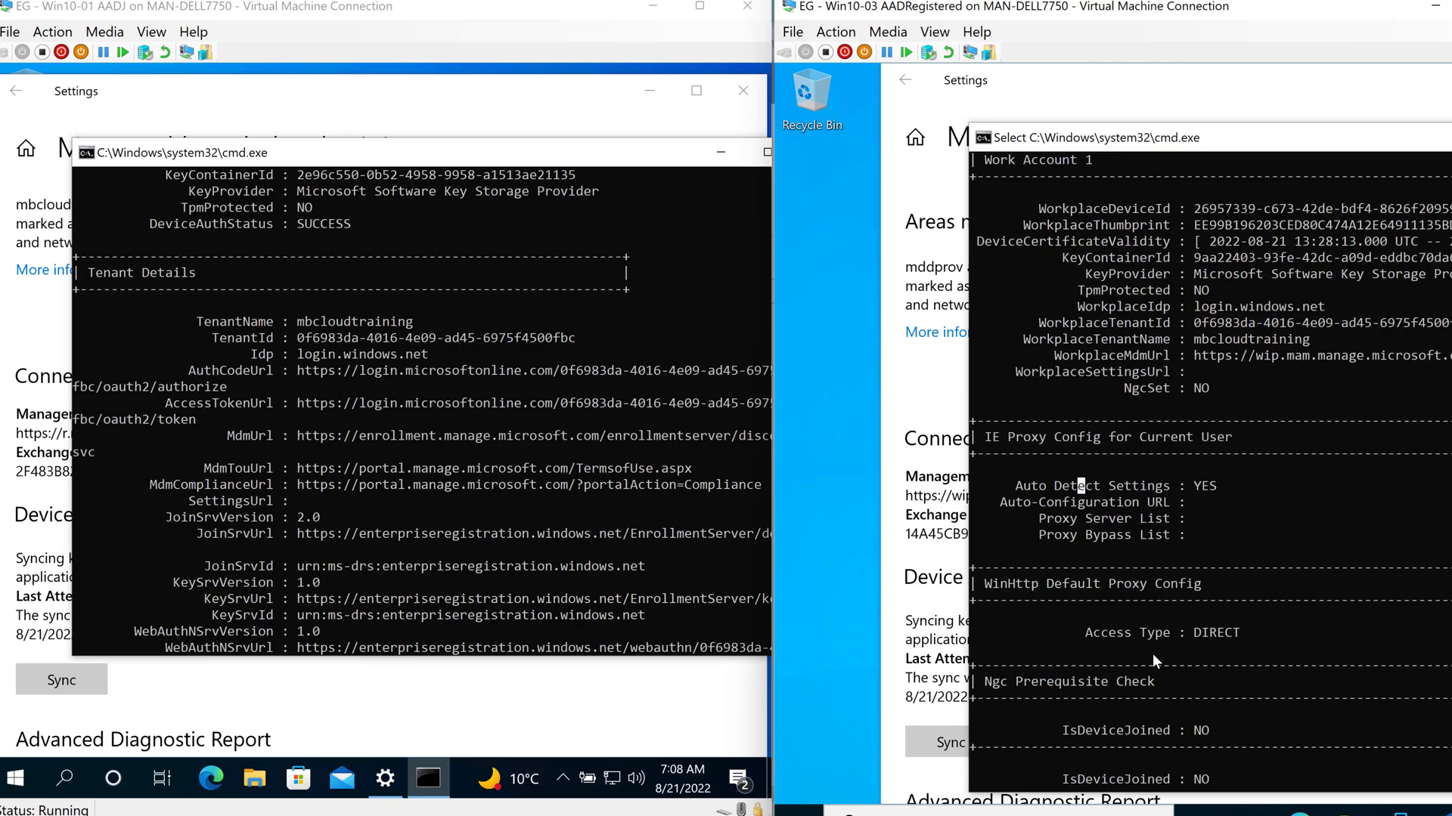
scroll(1152, 653, down, 6)
scroll(1151, 652, up, 11)
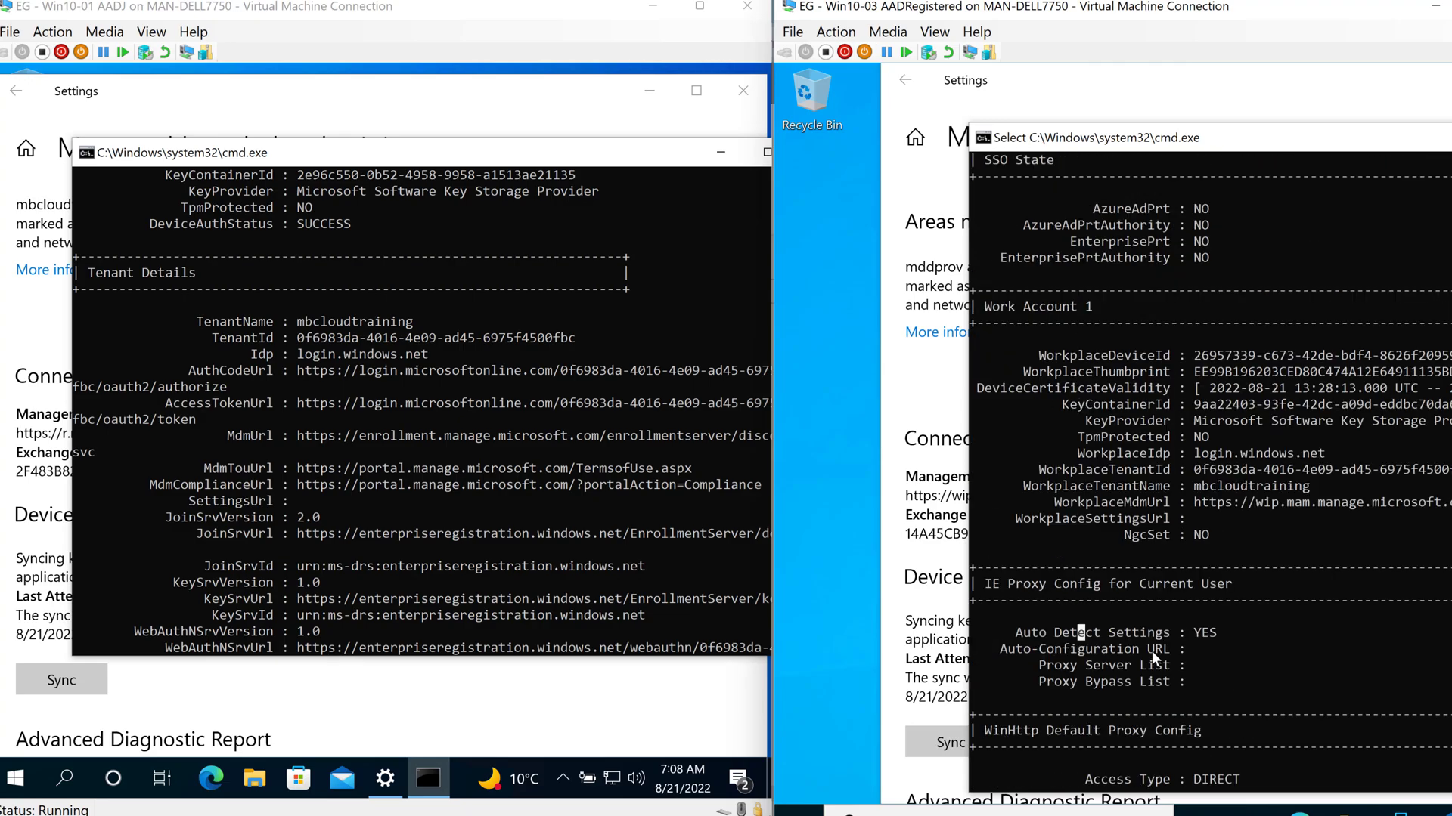
scroll(1150, 651, up, 4)
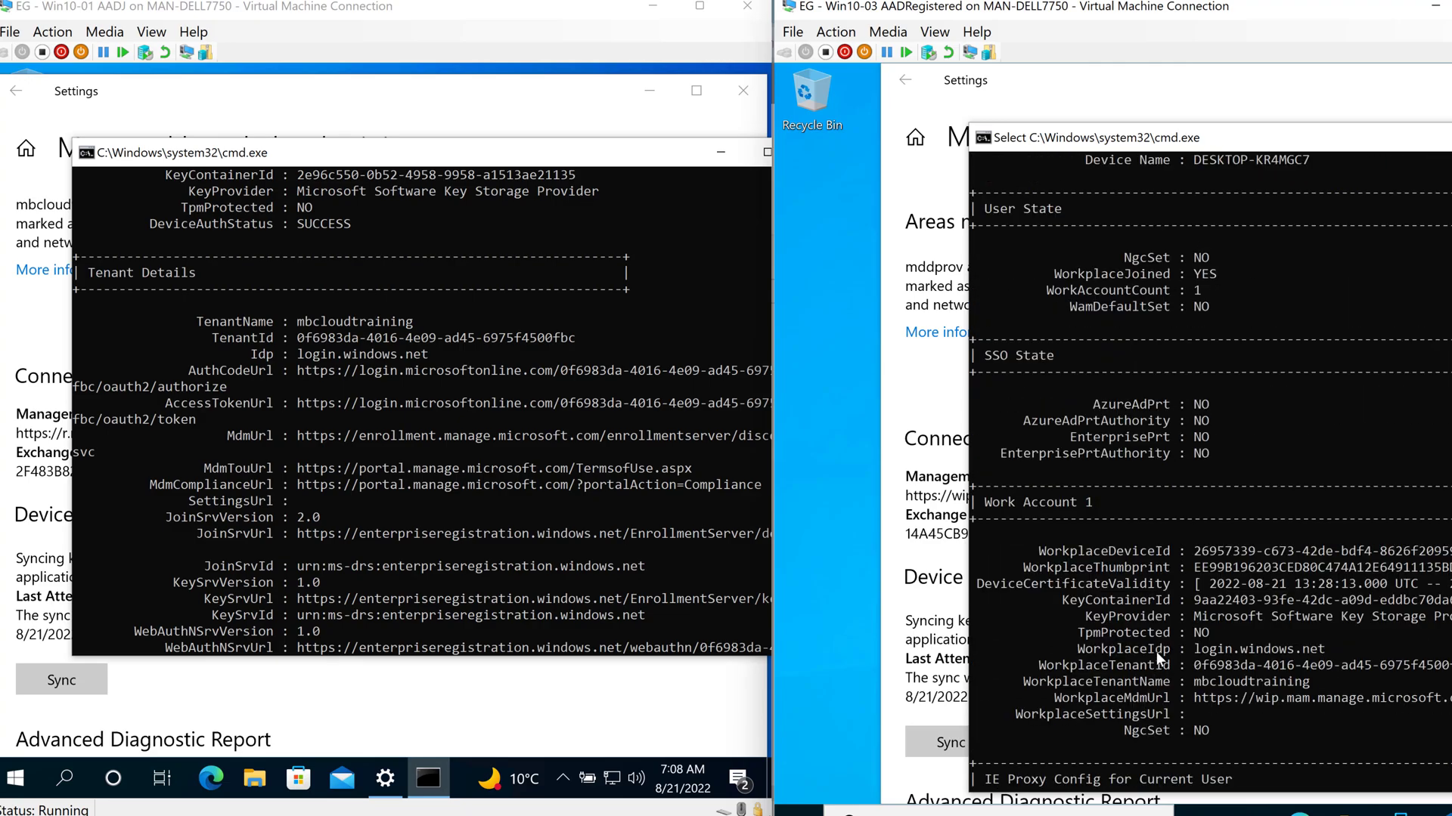
- Point out WamDefaultSet, NgcSet, SSO State and WorkplaceJoined YES in the right VM's output
click(301, 452)
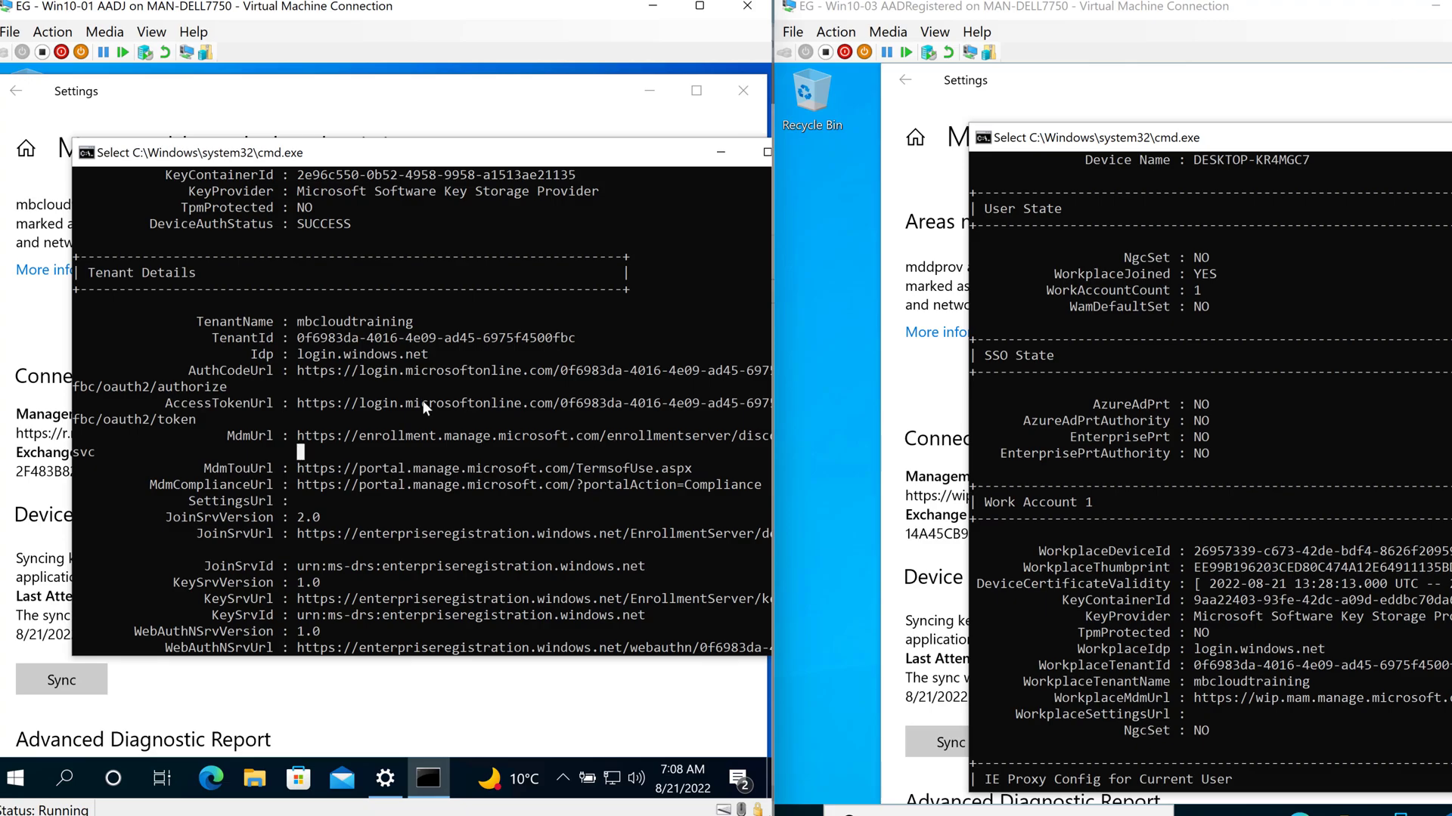
scroll(1228, 538, up, 4)
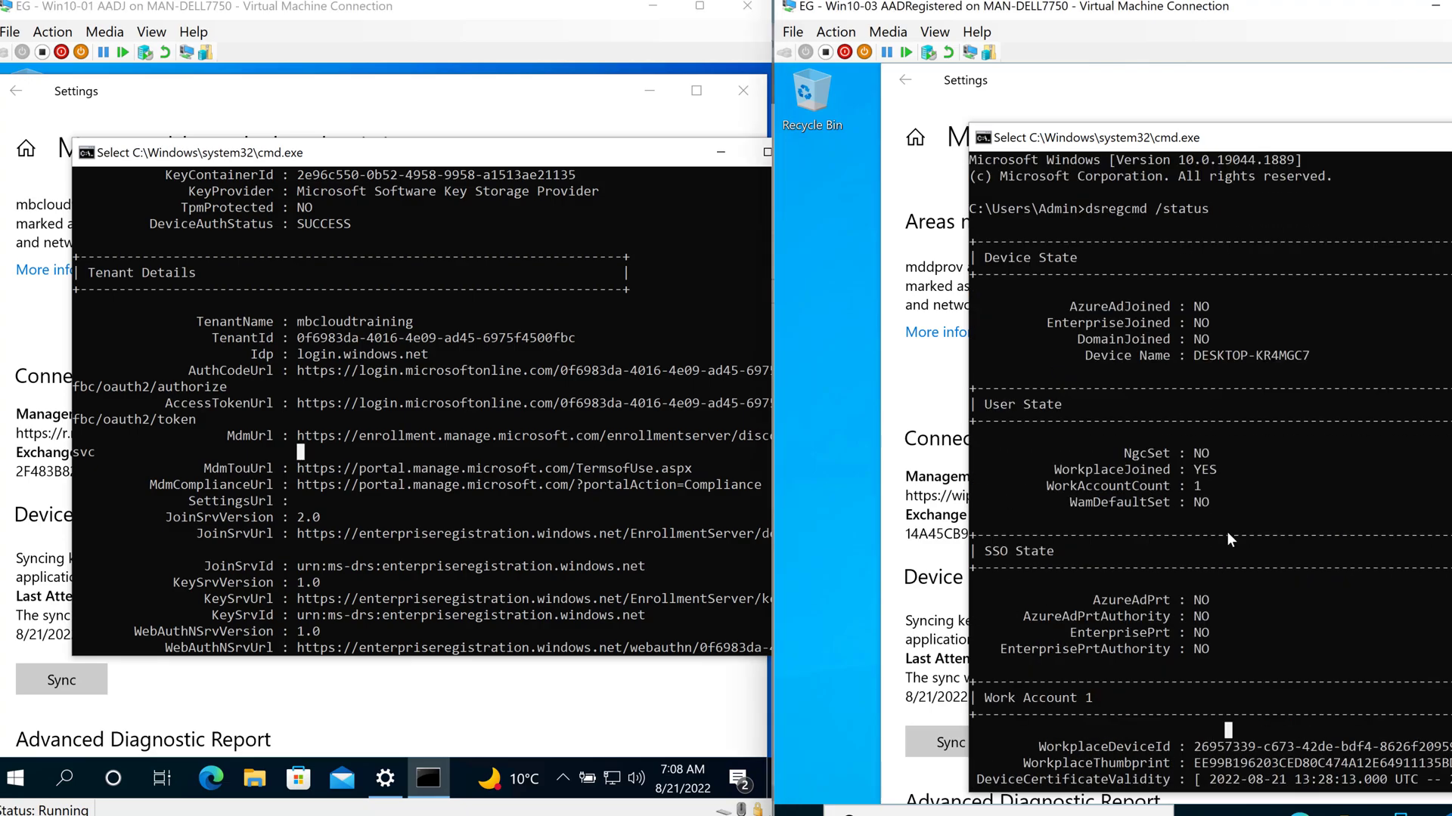
click(1202, 501)
click(1300, 455)
scroll(1305, 523, down, 2)
click(1135, 486)
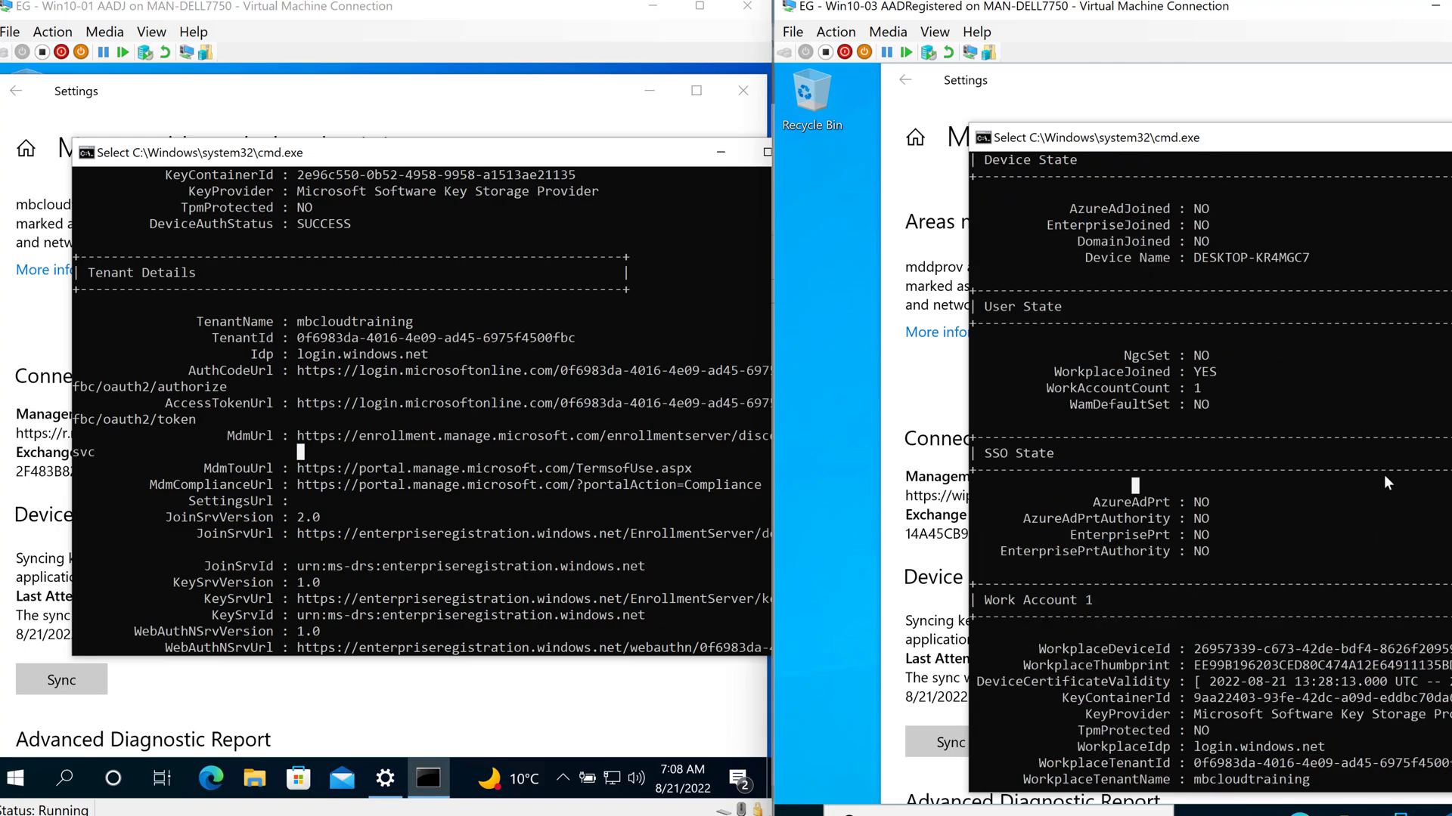
click(1151, 372)
key(super+r)
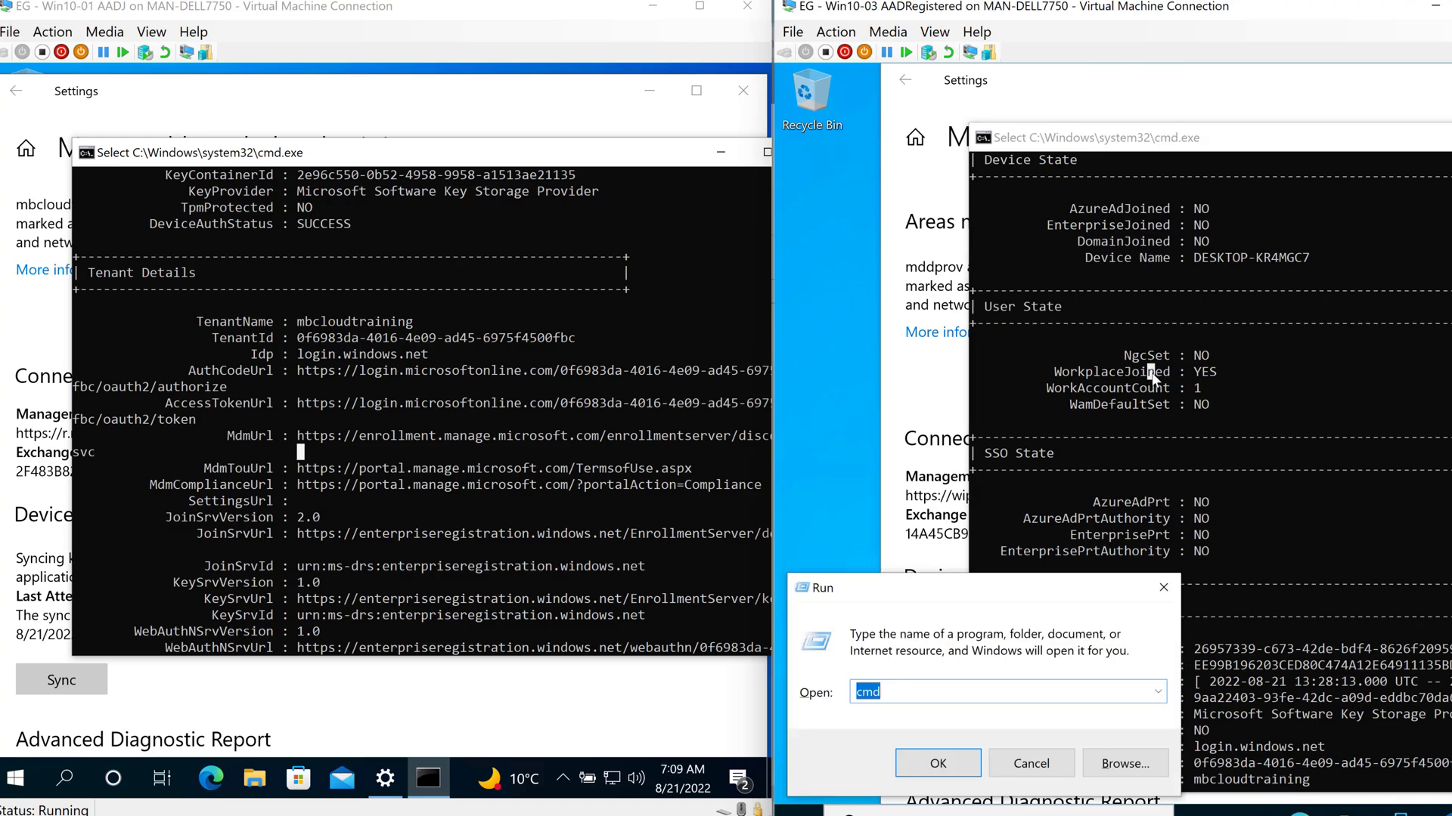
- Launch Event Viewer with eventvwr.msc and show the registered VM full screen
text(event)
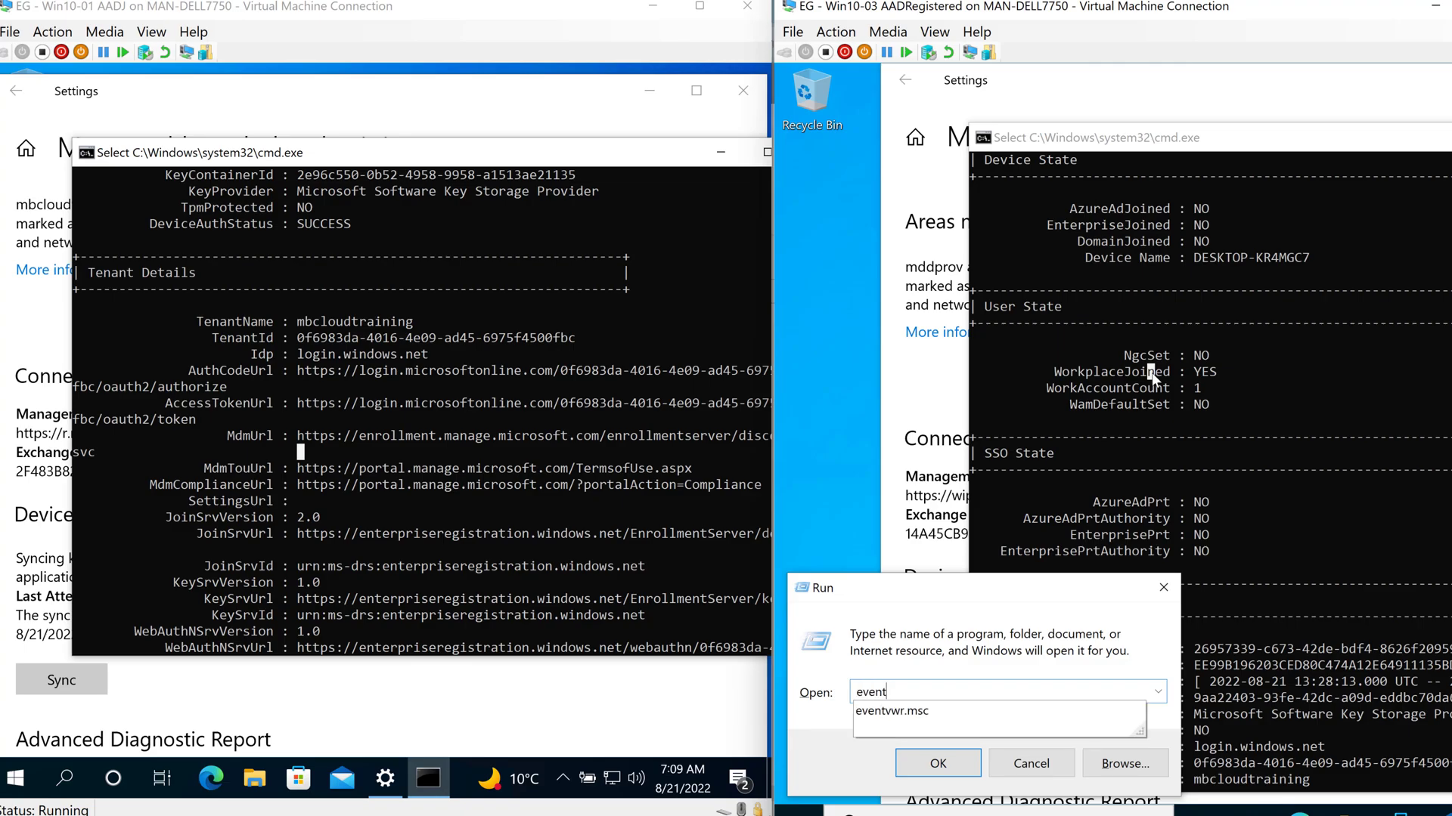
key(Return)
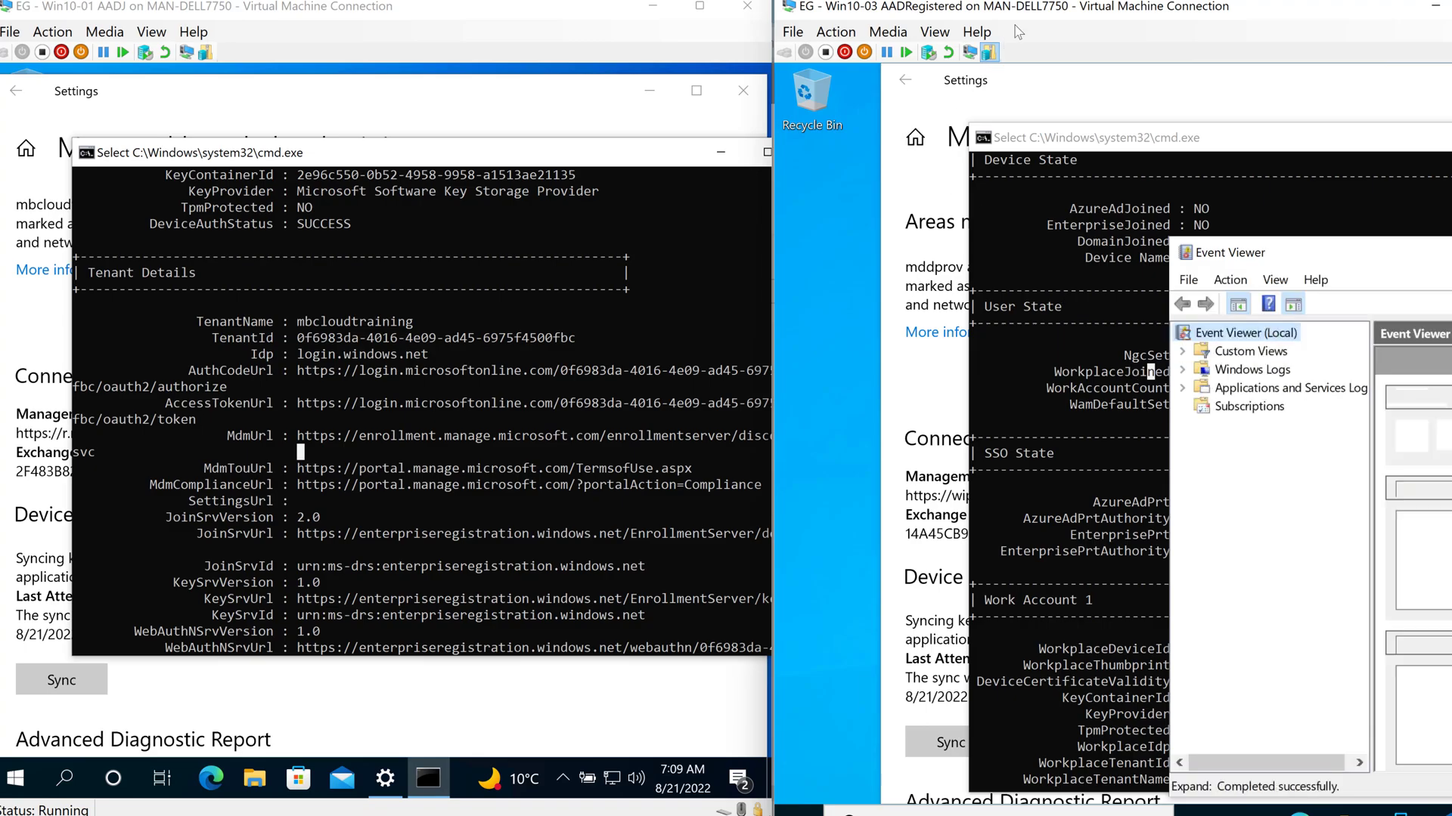
drag(1029, 15, 843, 25)
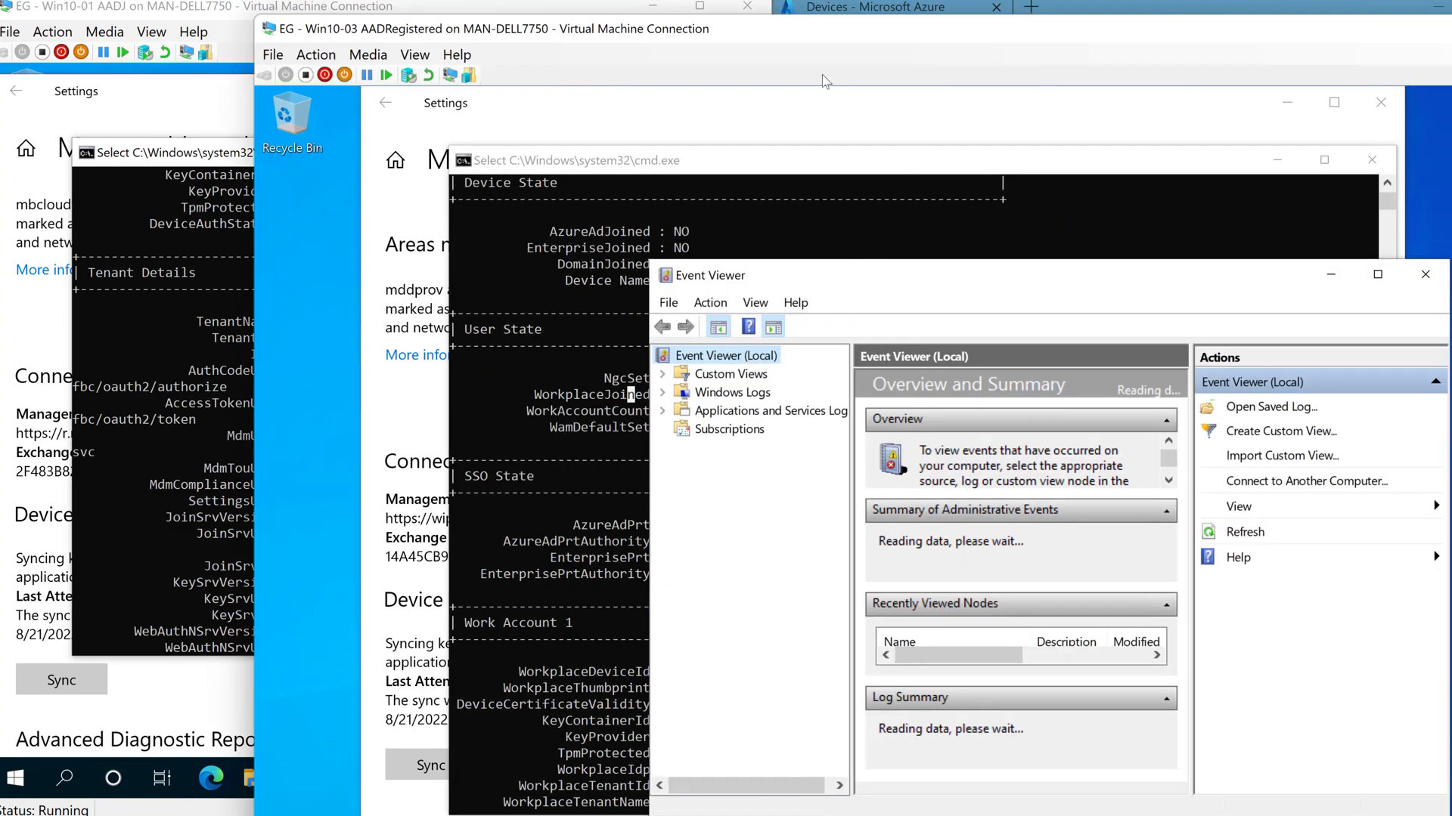
double_click(843, 30)
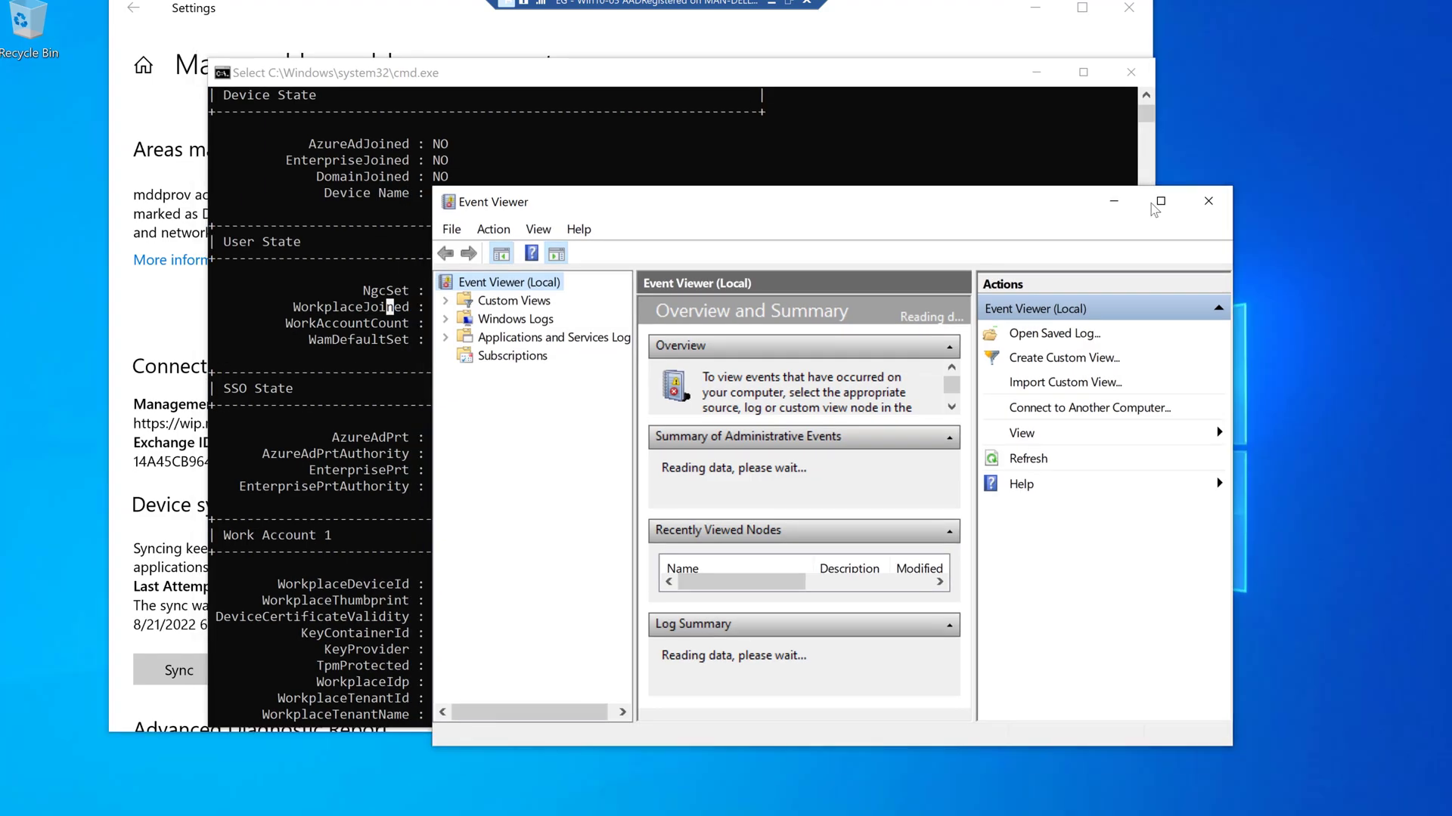
- Open the Applications and Services Logs > Microsoft > Windows > User Device Registration Admin log
click(1158, 204)
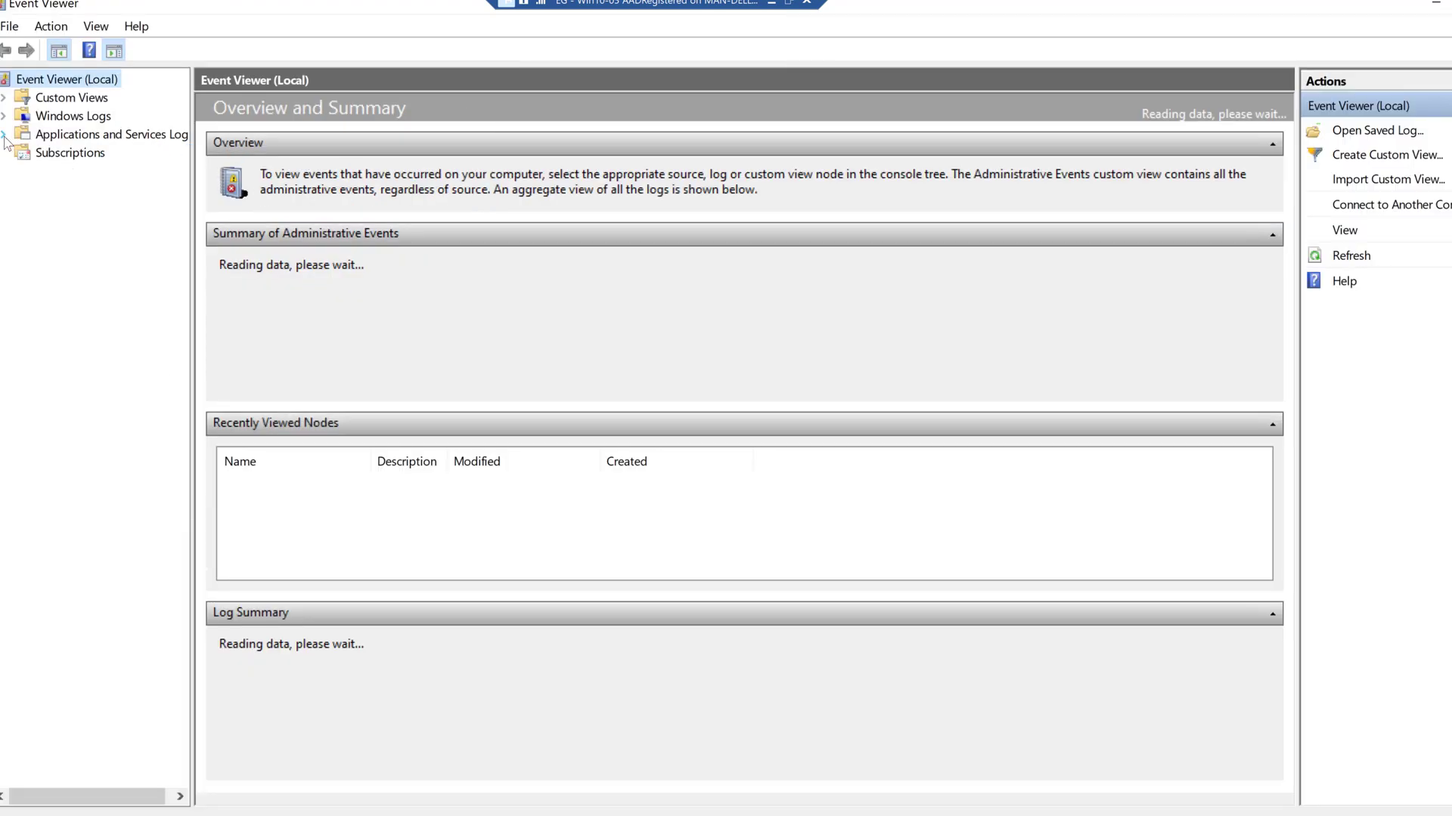
click(3, 135)
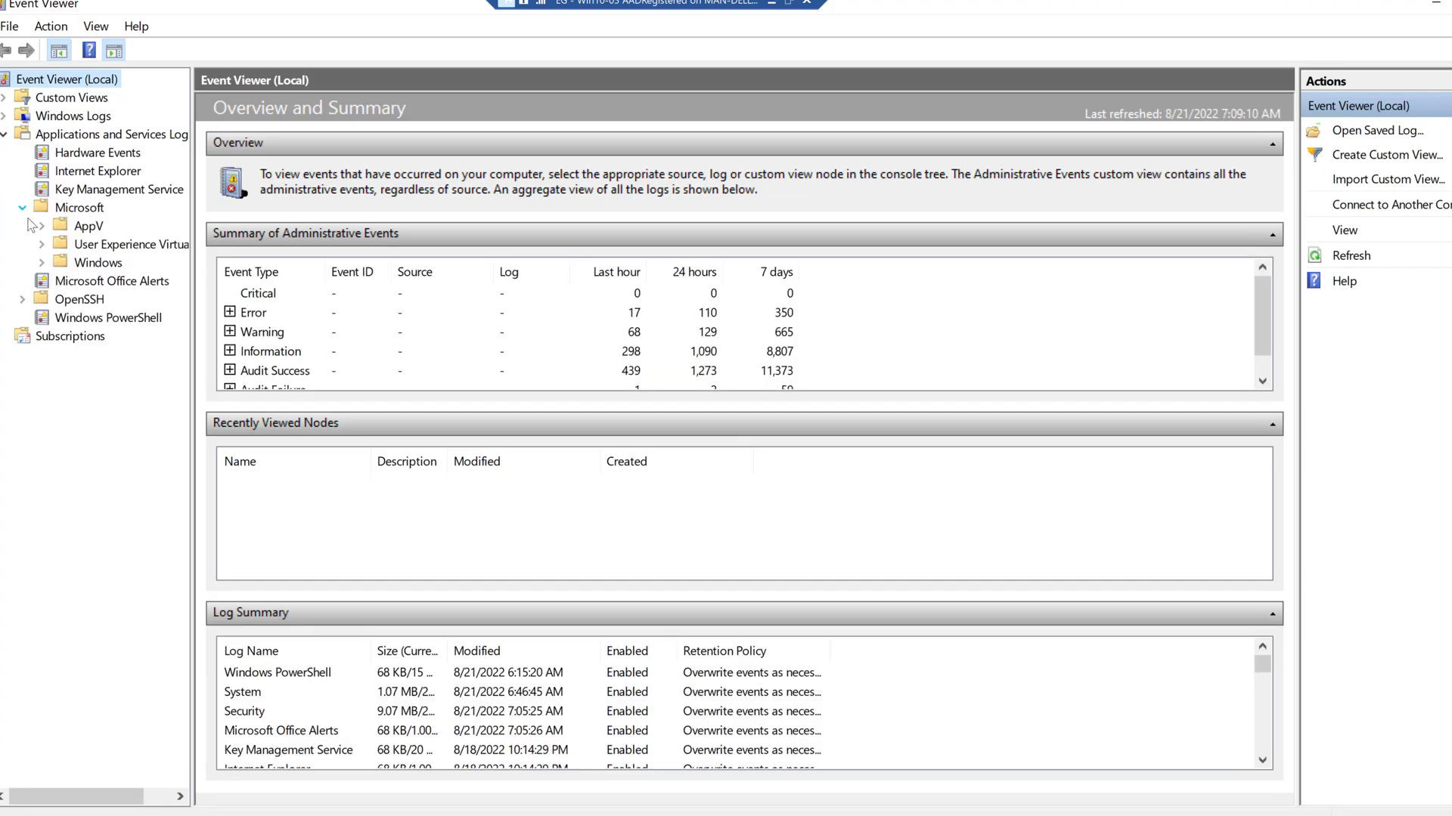
click(43, 263)
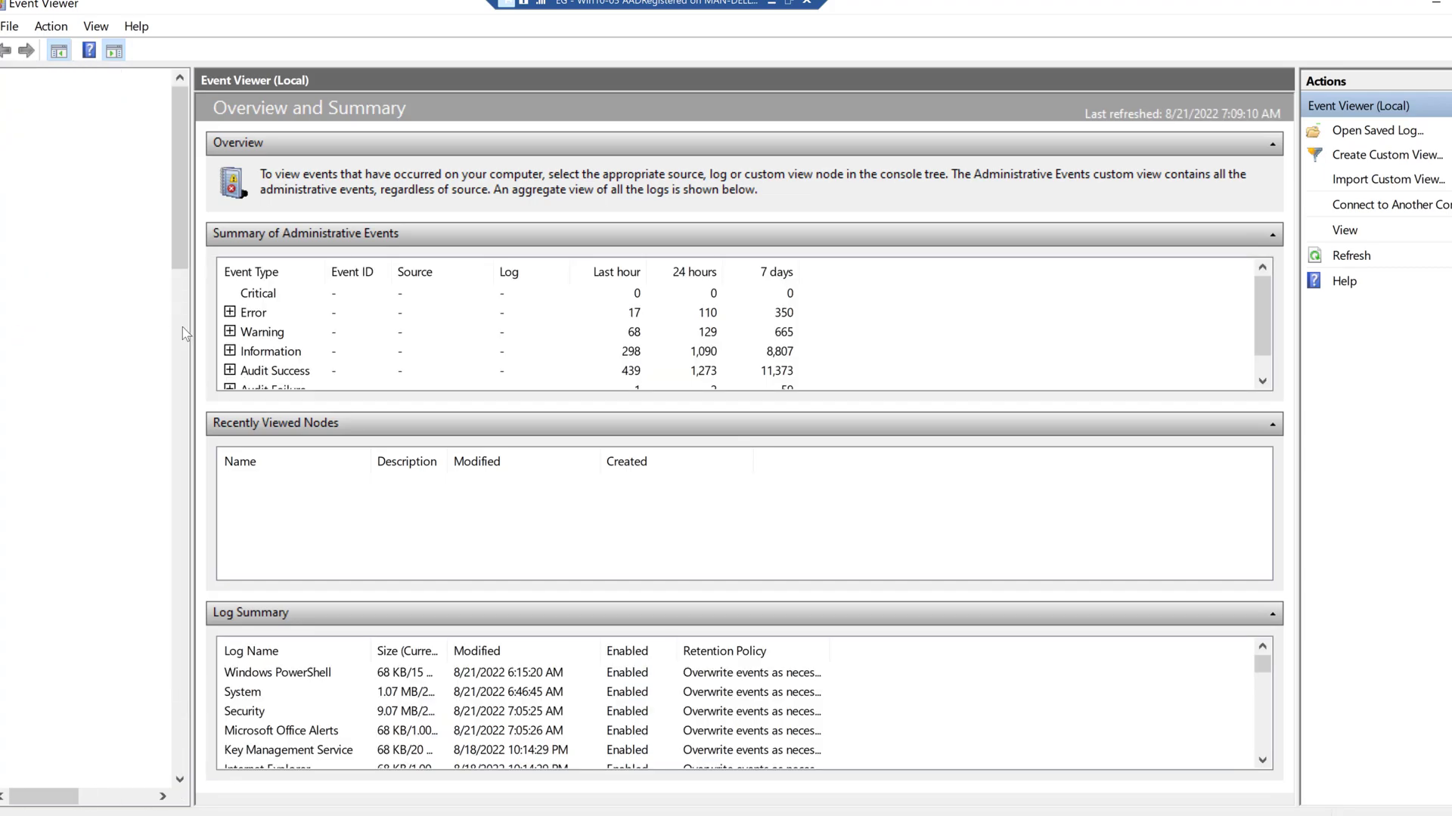
drag(190, 331, 375, 332)
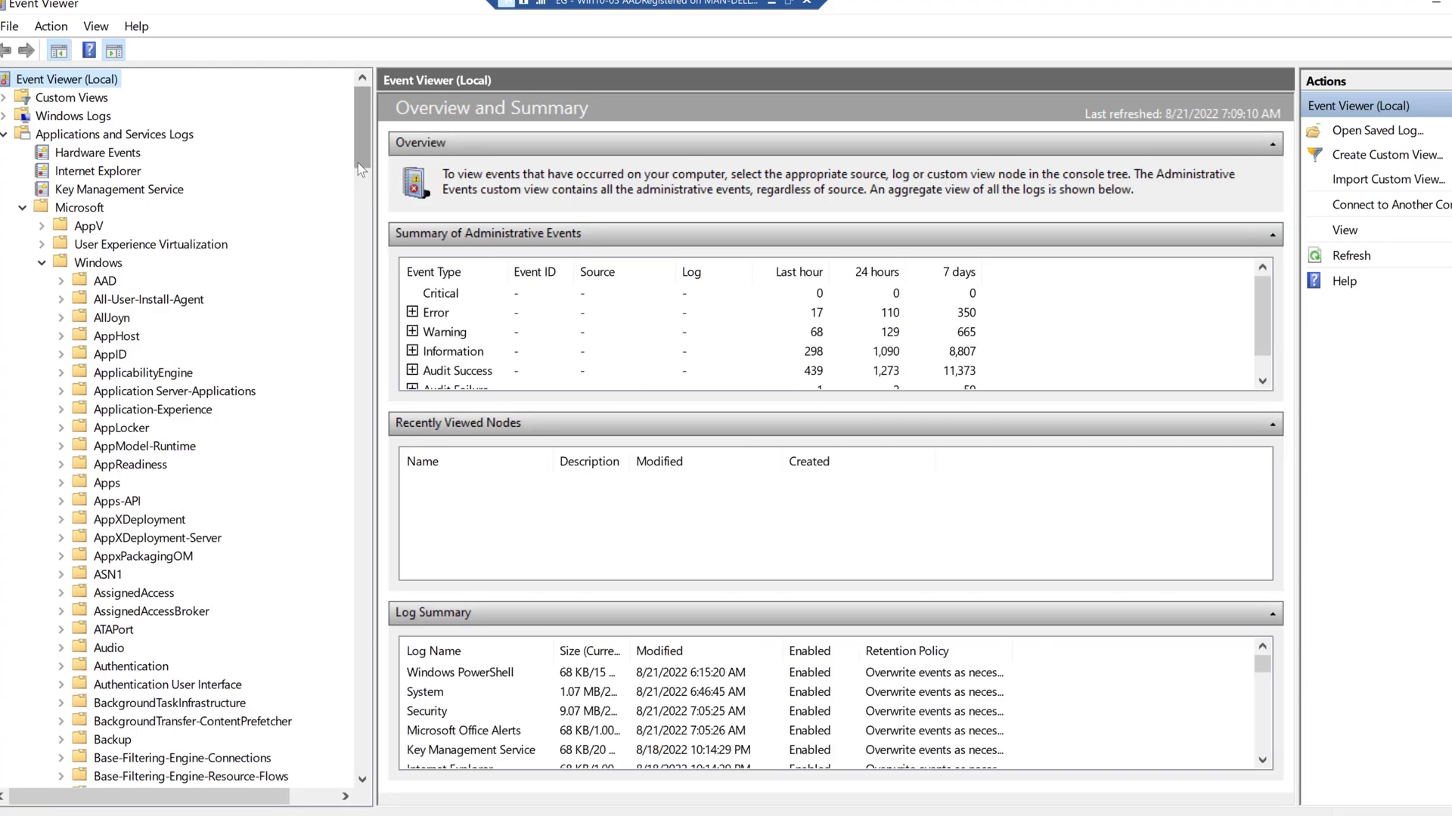
scroll(356, 484, down, 20)
scroll(358, 487, down, 20)
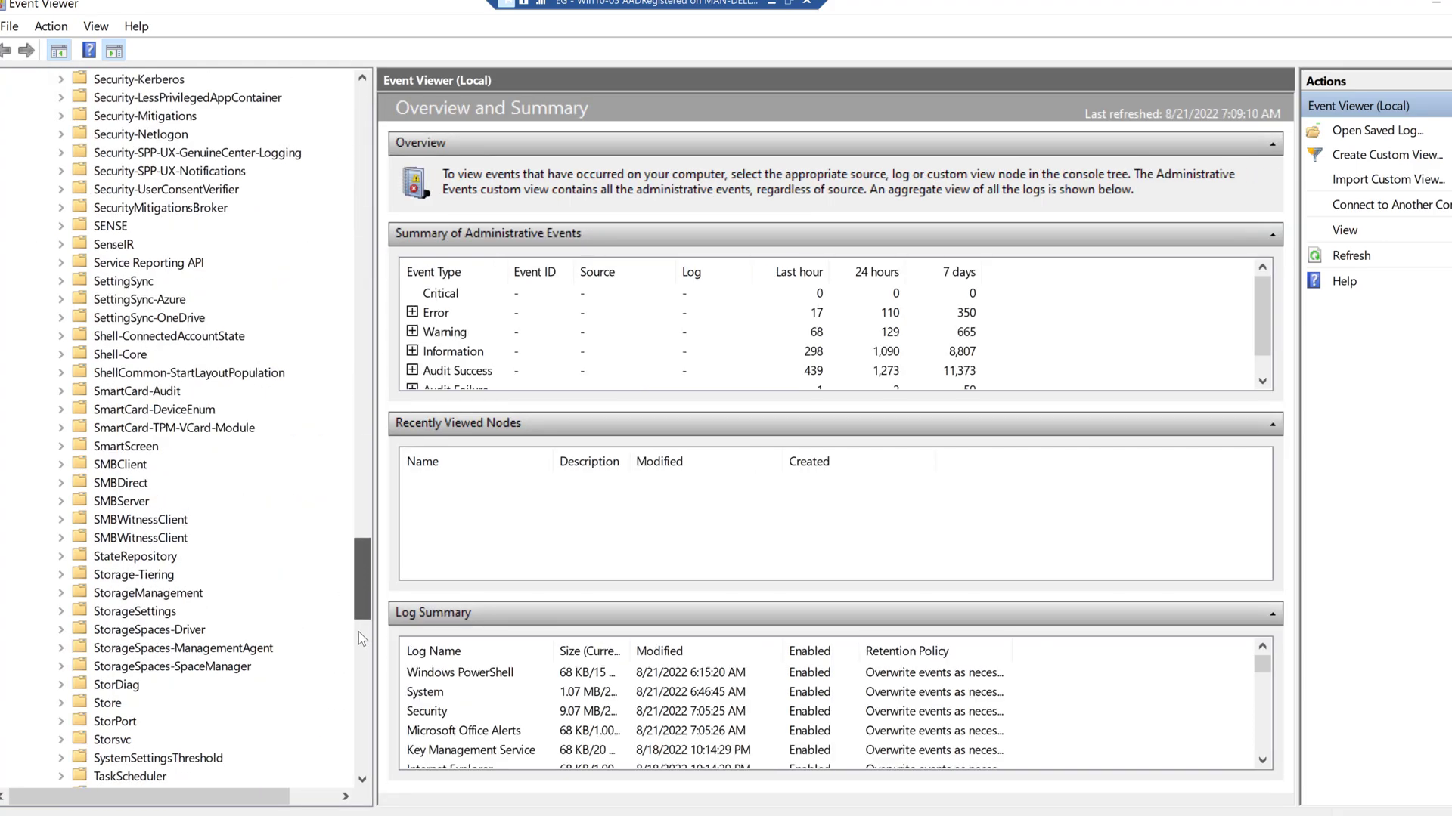
scroll(361, 665, down, 3)
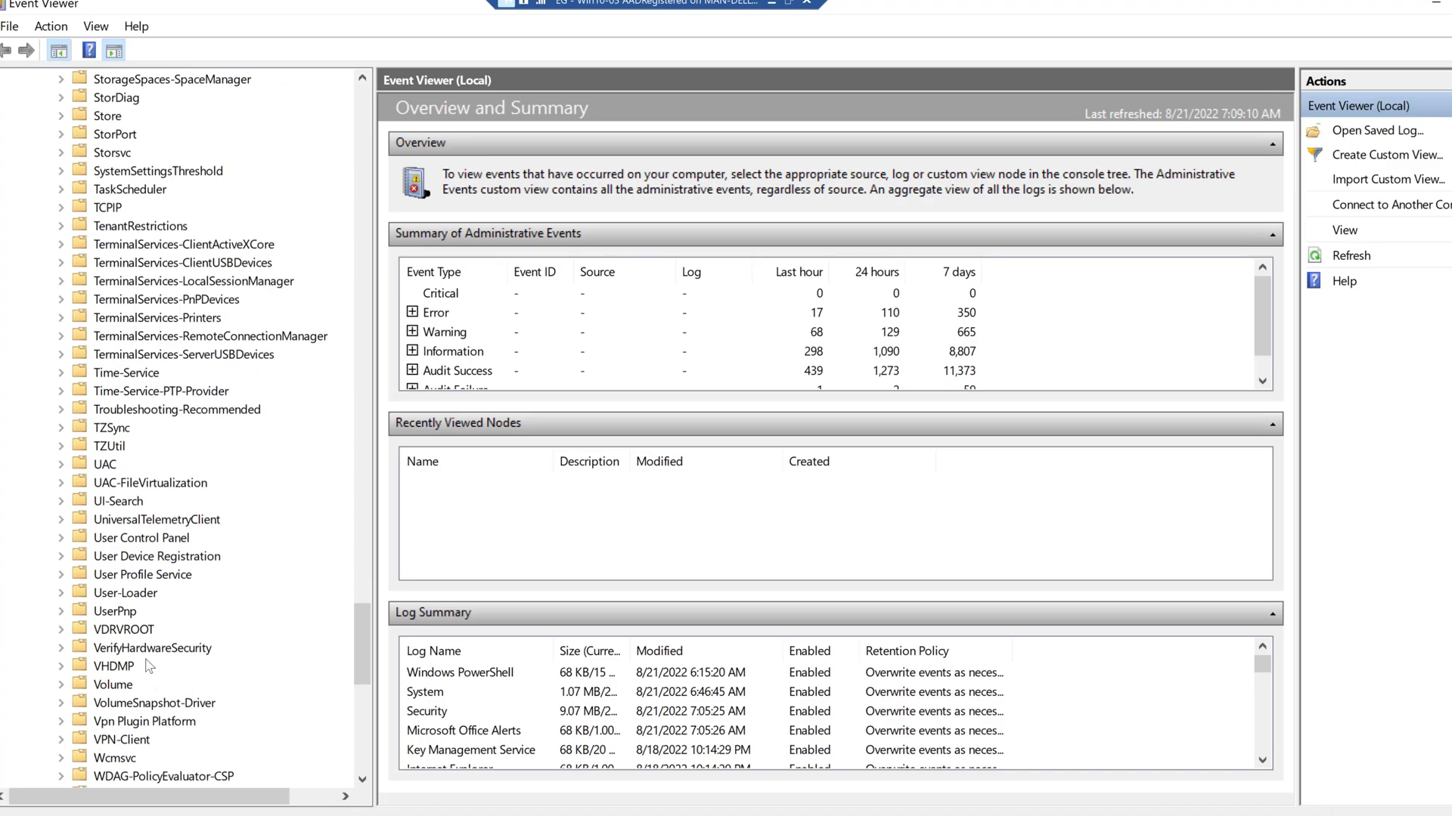
double_click(73, 560)
click(127, 575)
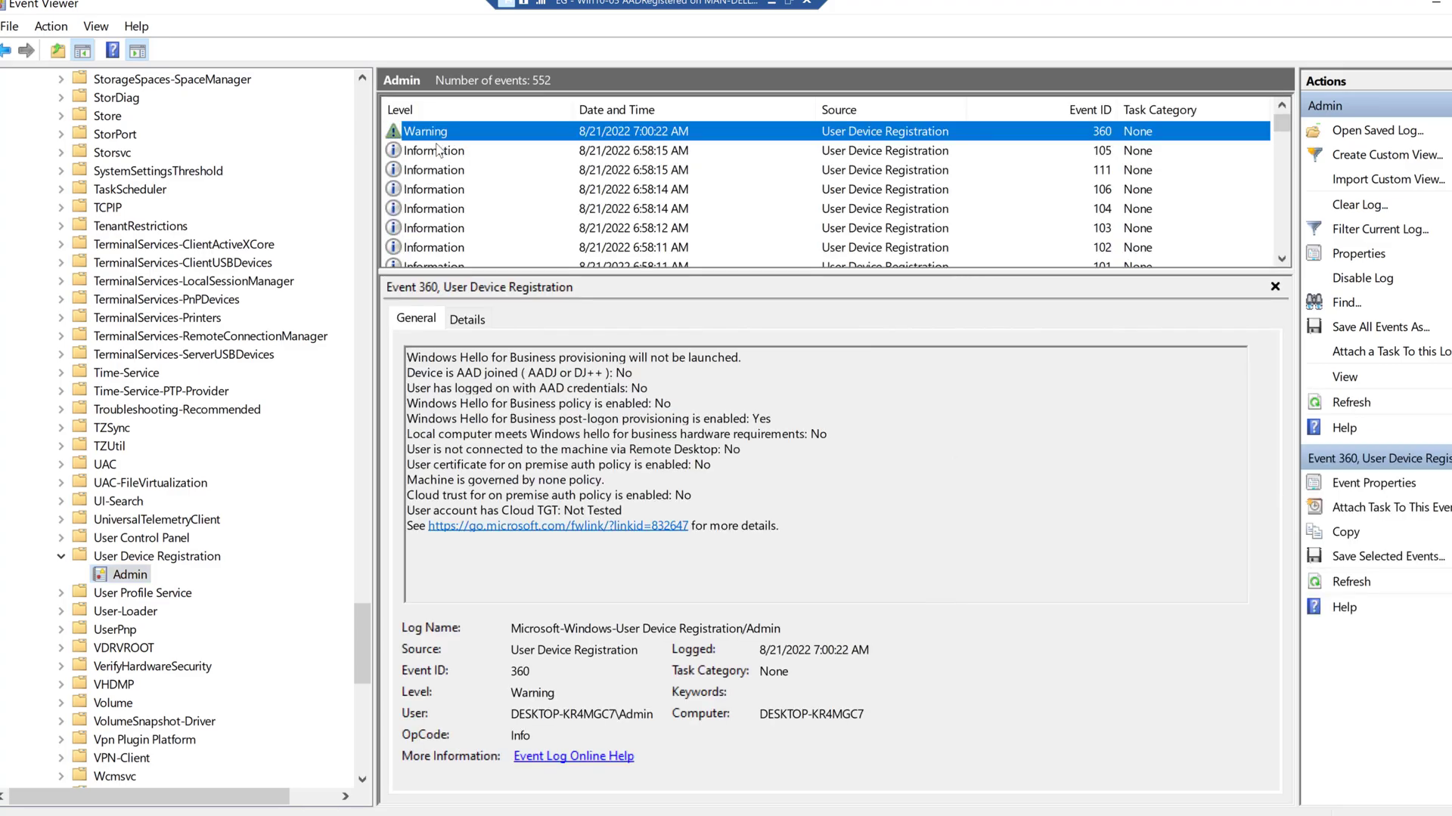
- Review join events 105 and 111, confirming a WORKPLACE join, then leave full screen
click(437, 151)
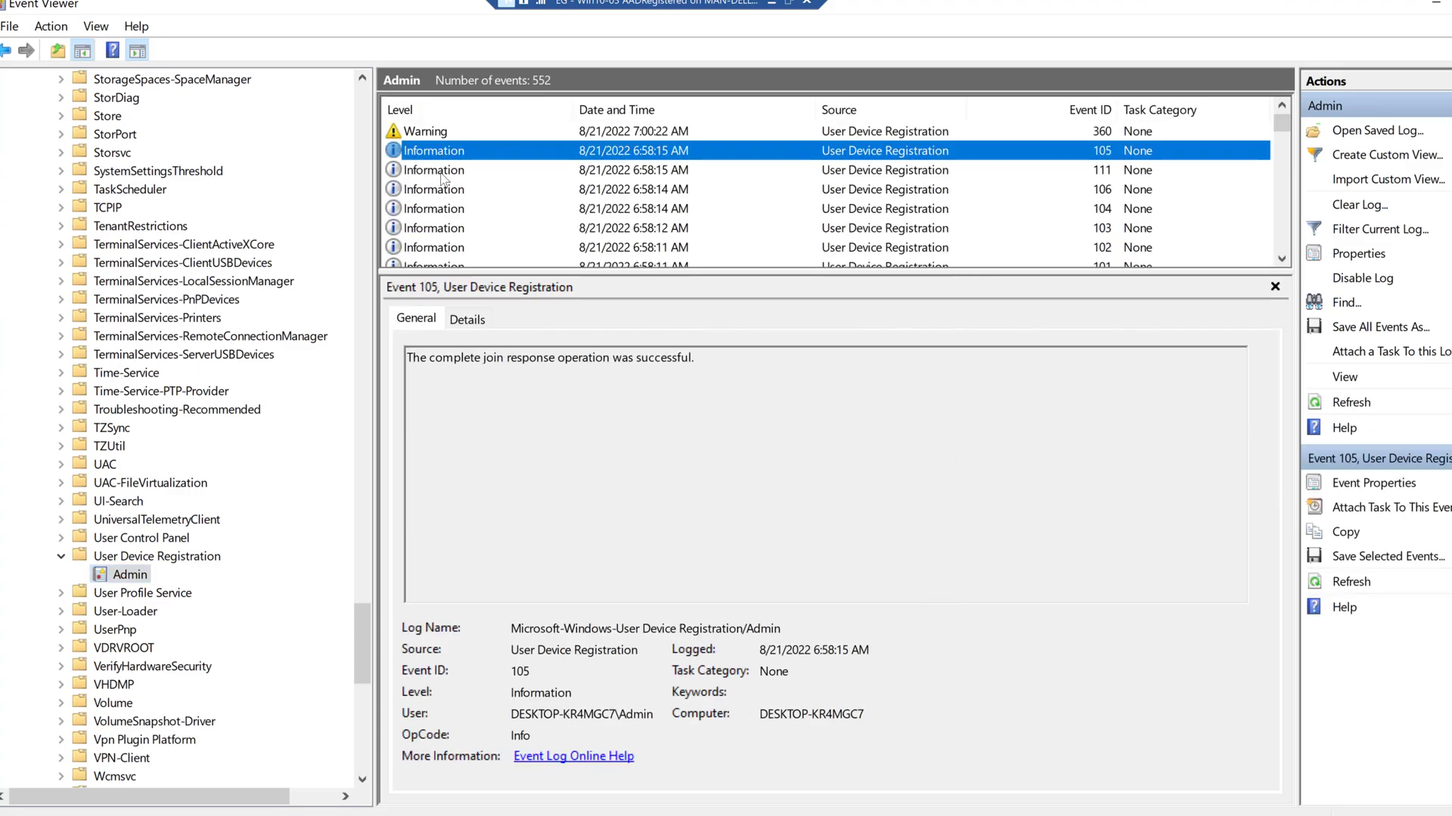
click(446, 171)
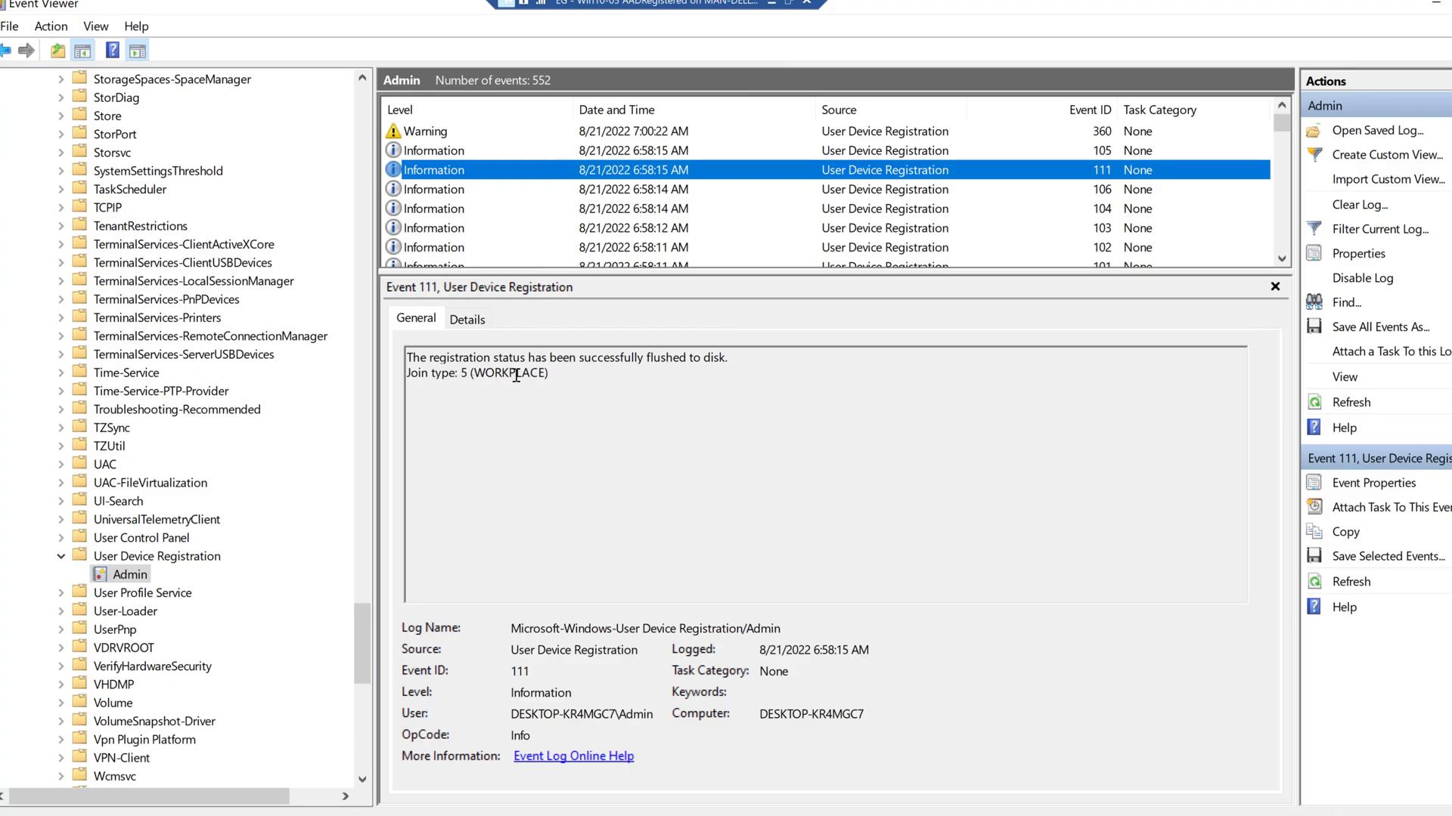
click(790, 16)
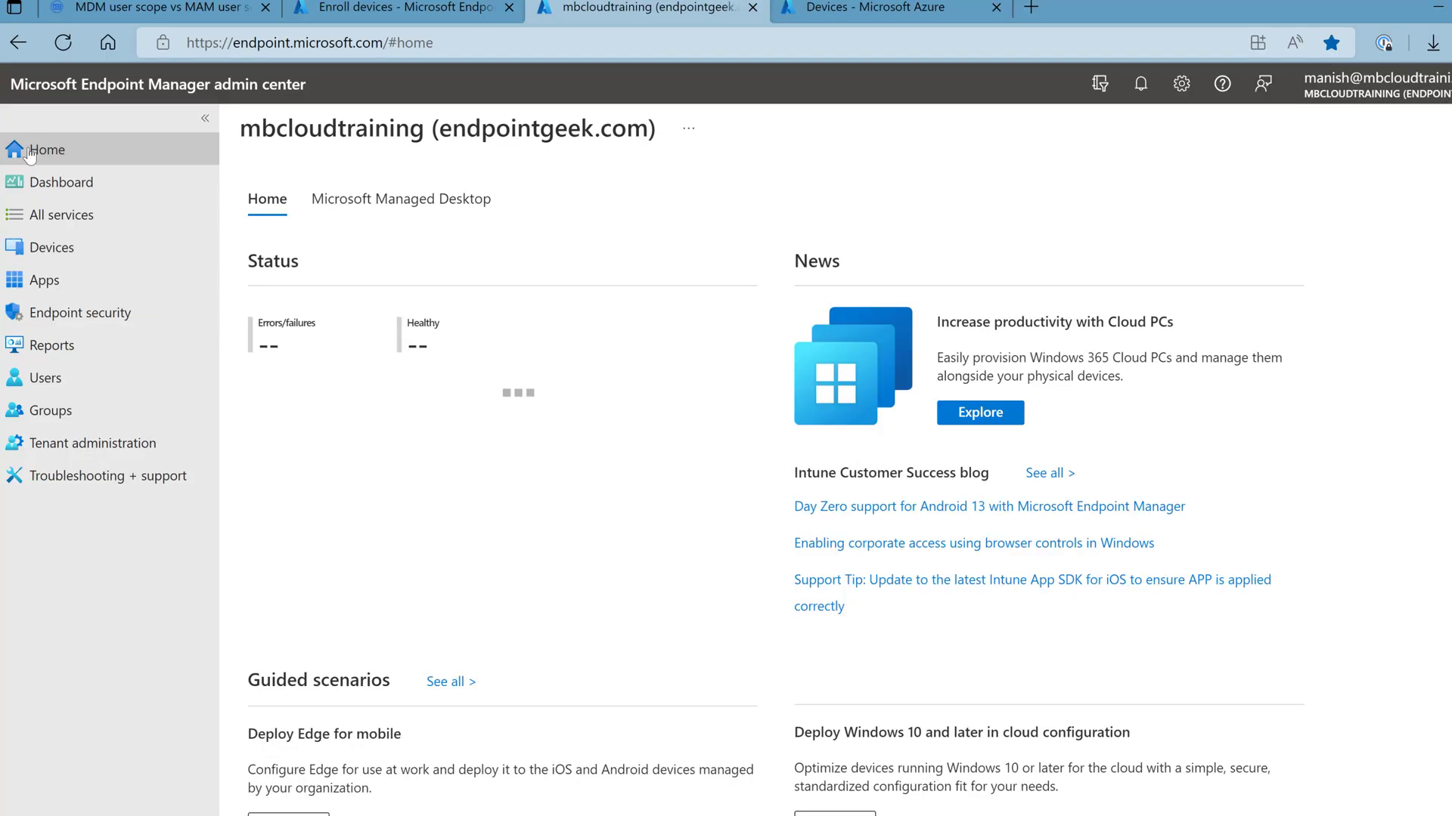
- Under Devices > Enroll devices > Windows enrollment, switch MAM user scope from All to None and save
click(62, 256)
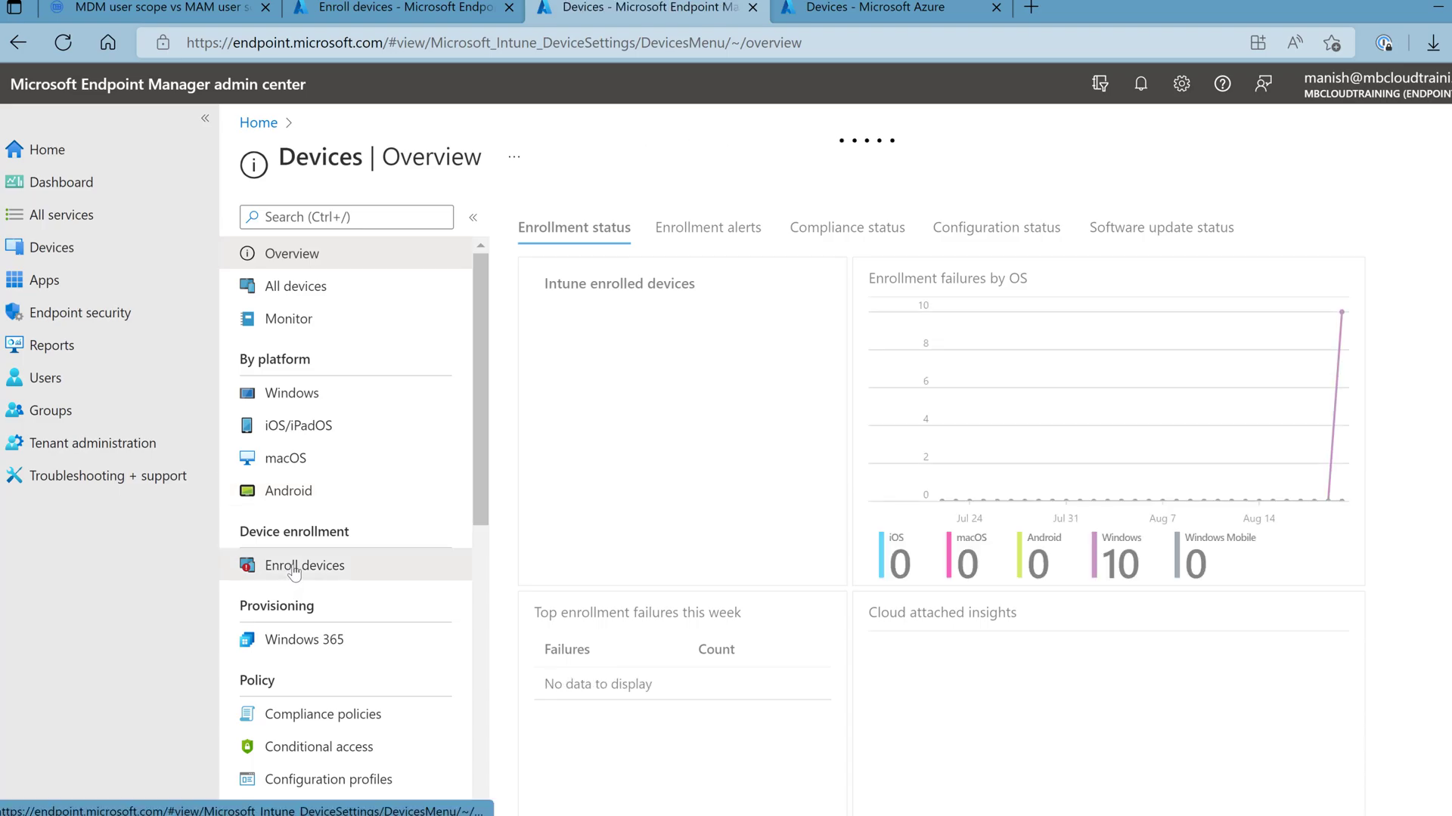
click(295, 573)
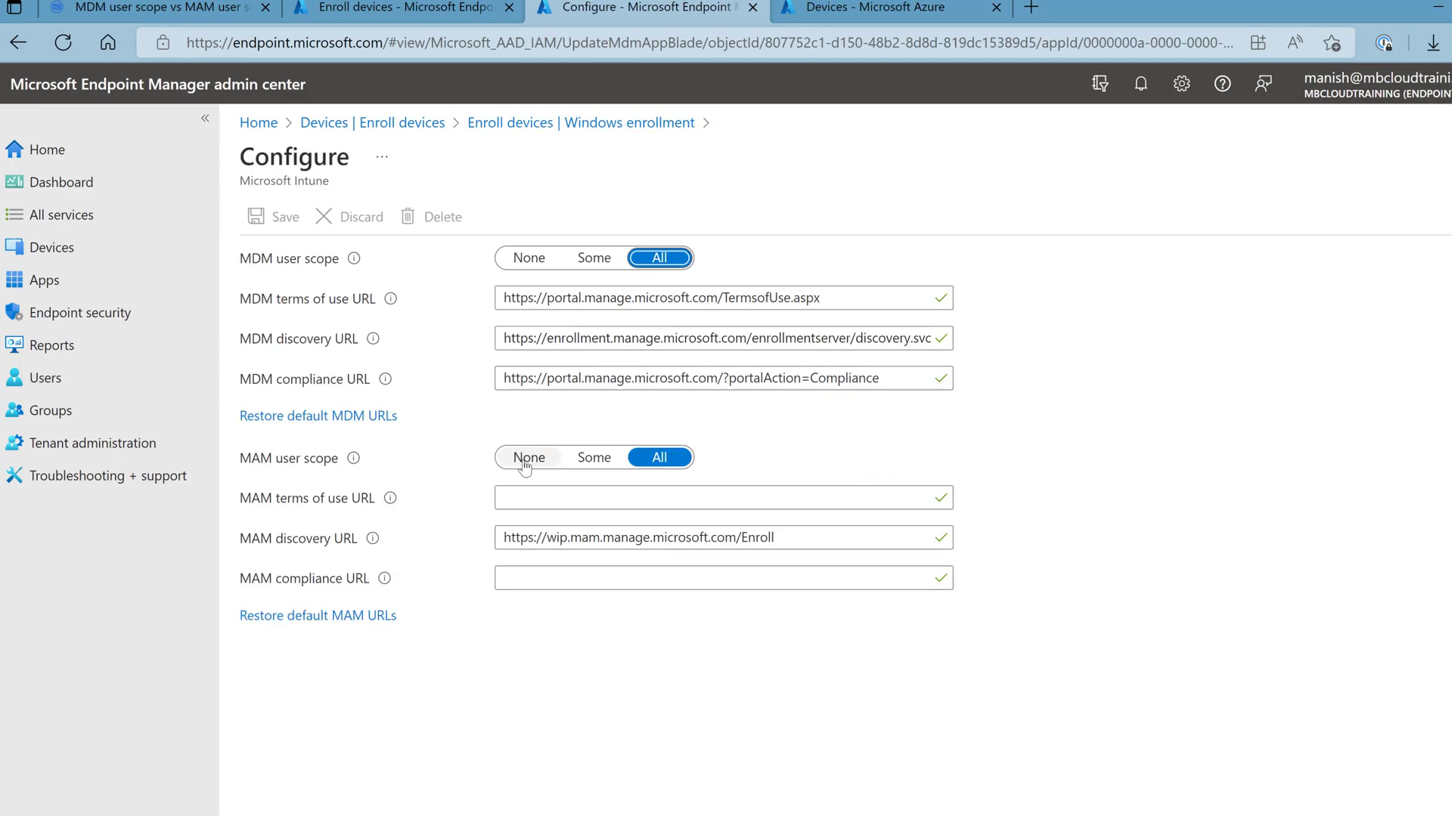
click(529, 459)
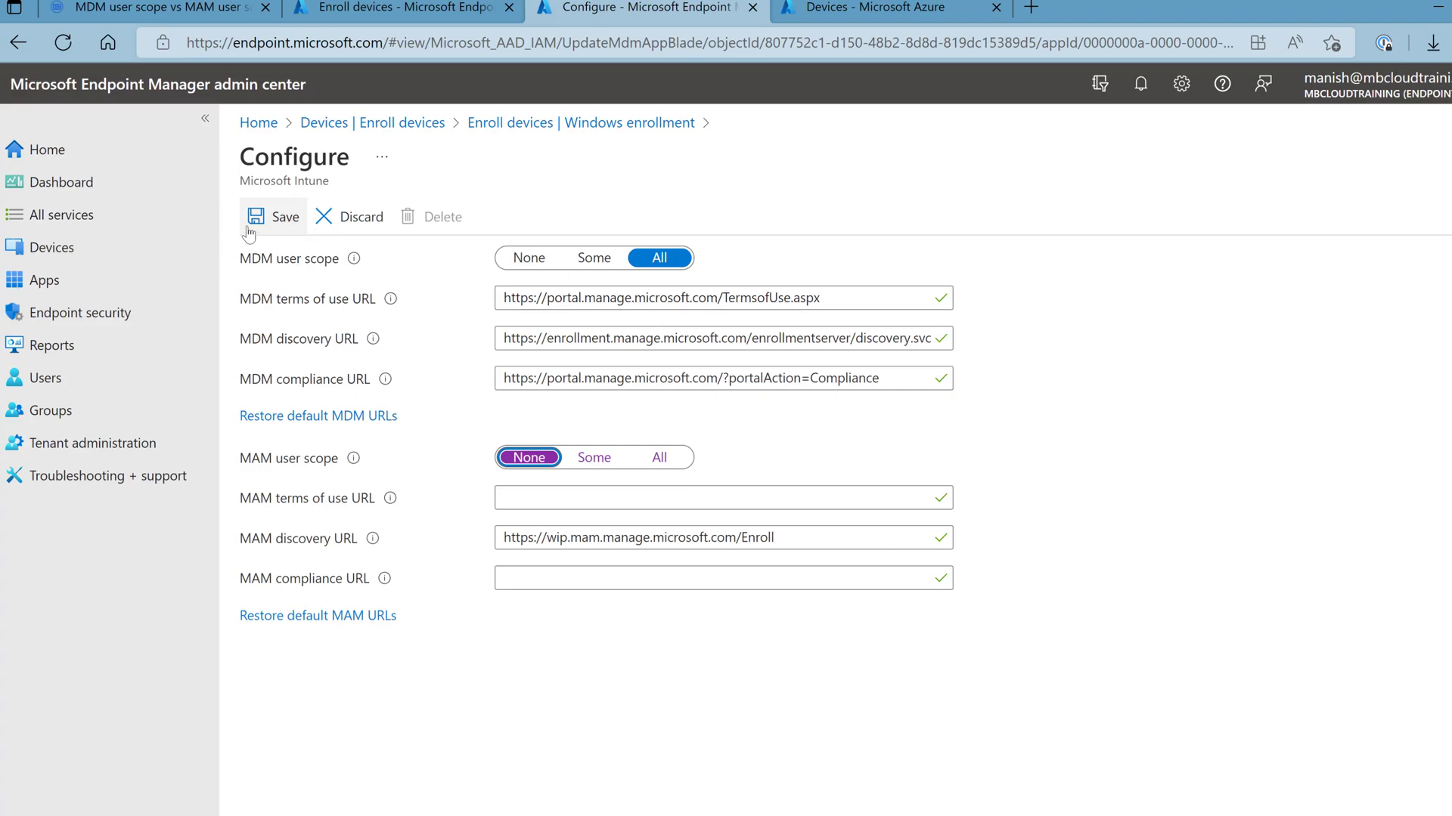
click(274, 217)
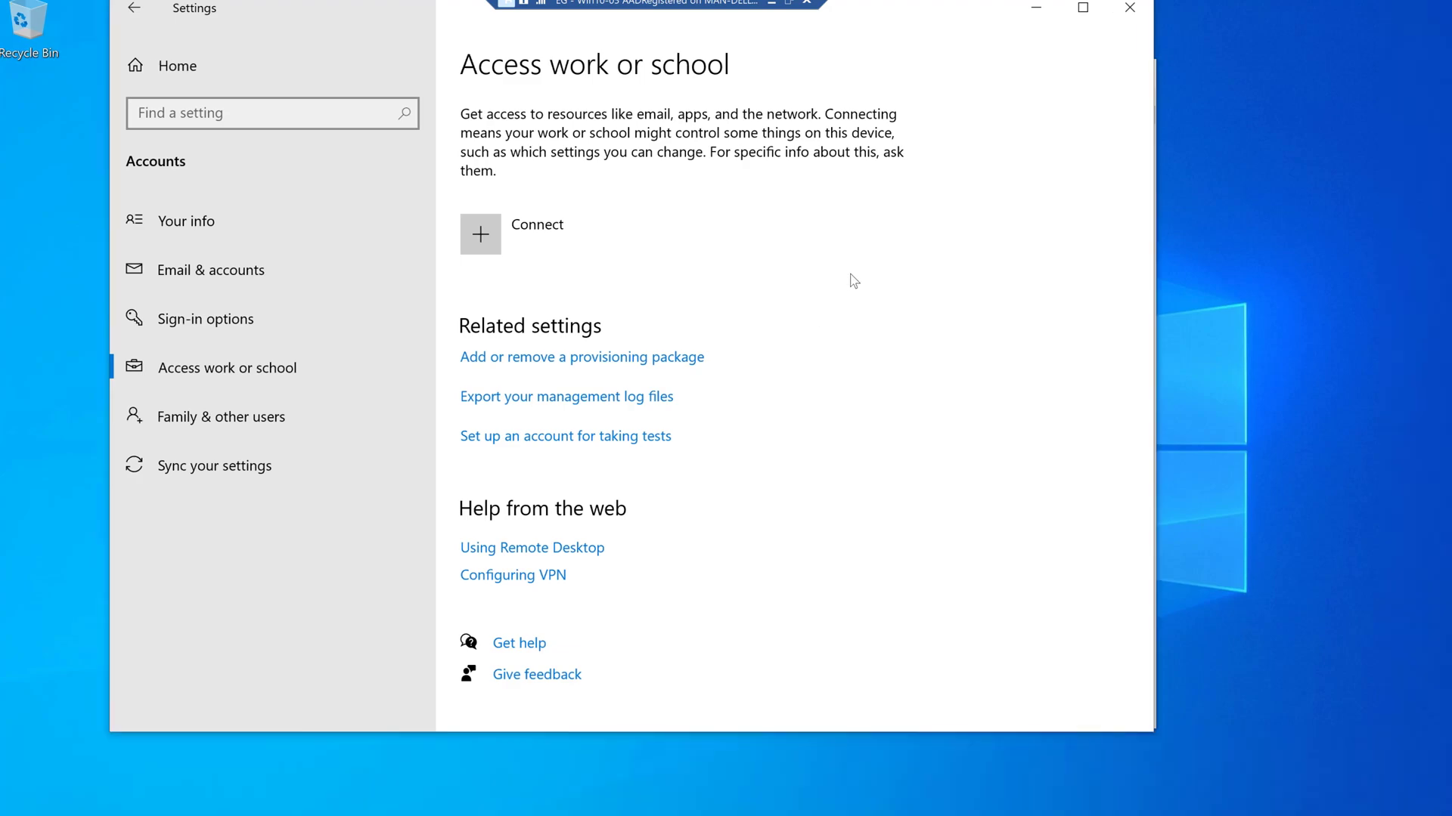
- Connect the work account by entering its e-mail address and password, then finish setup
click(508, 228)
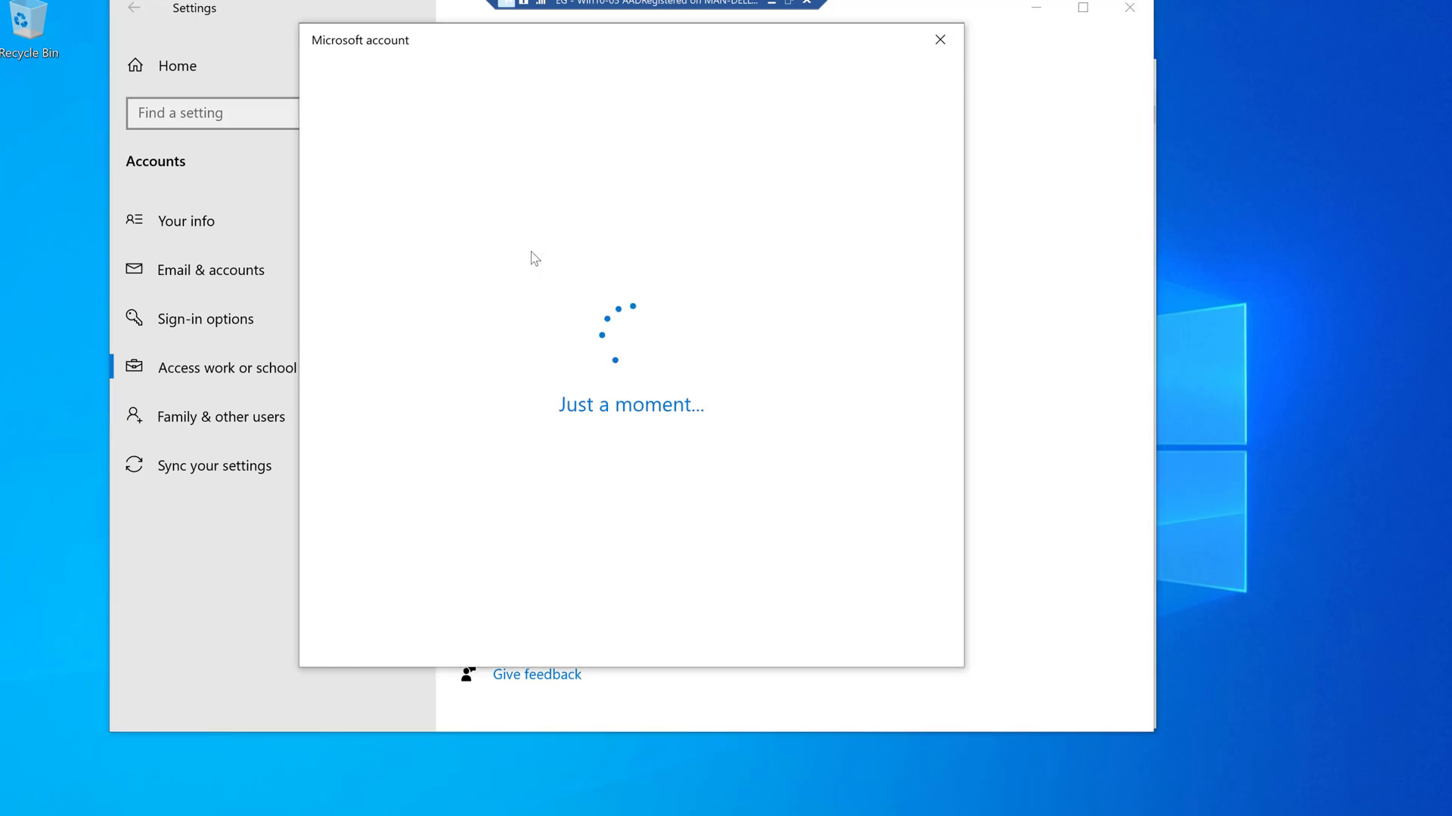
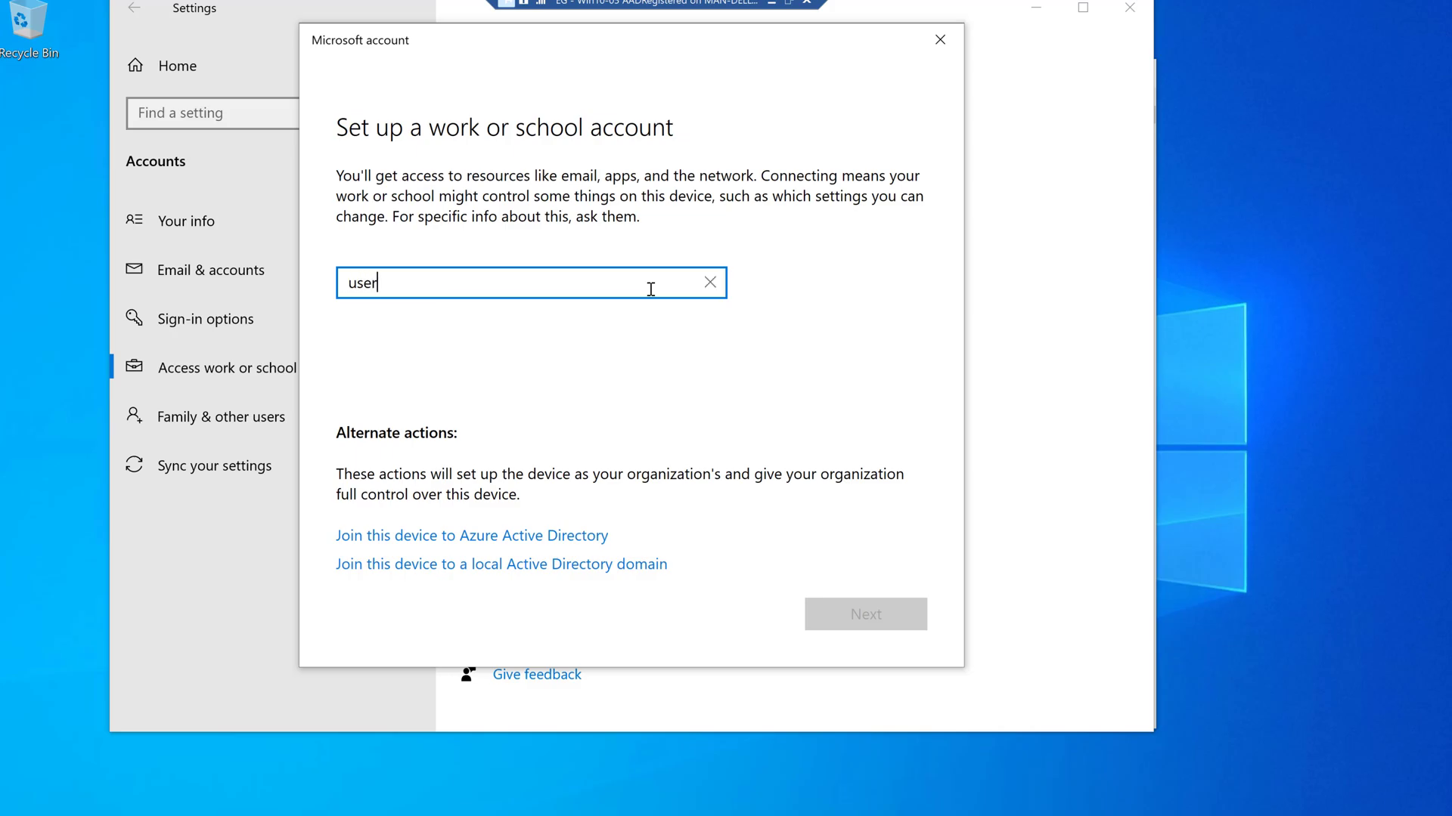
key(Return)
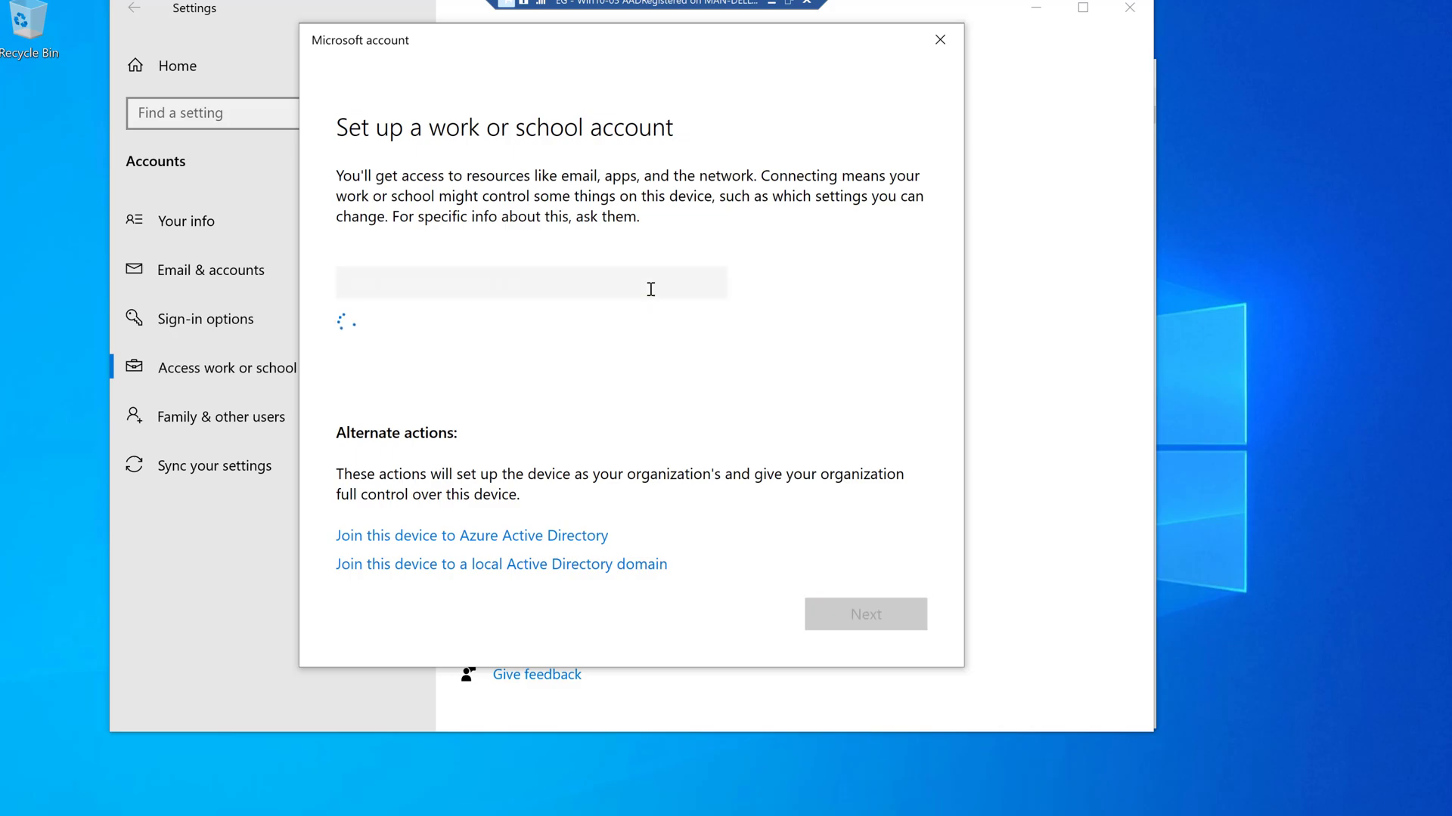
text(••••••••••)
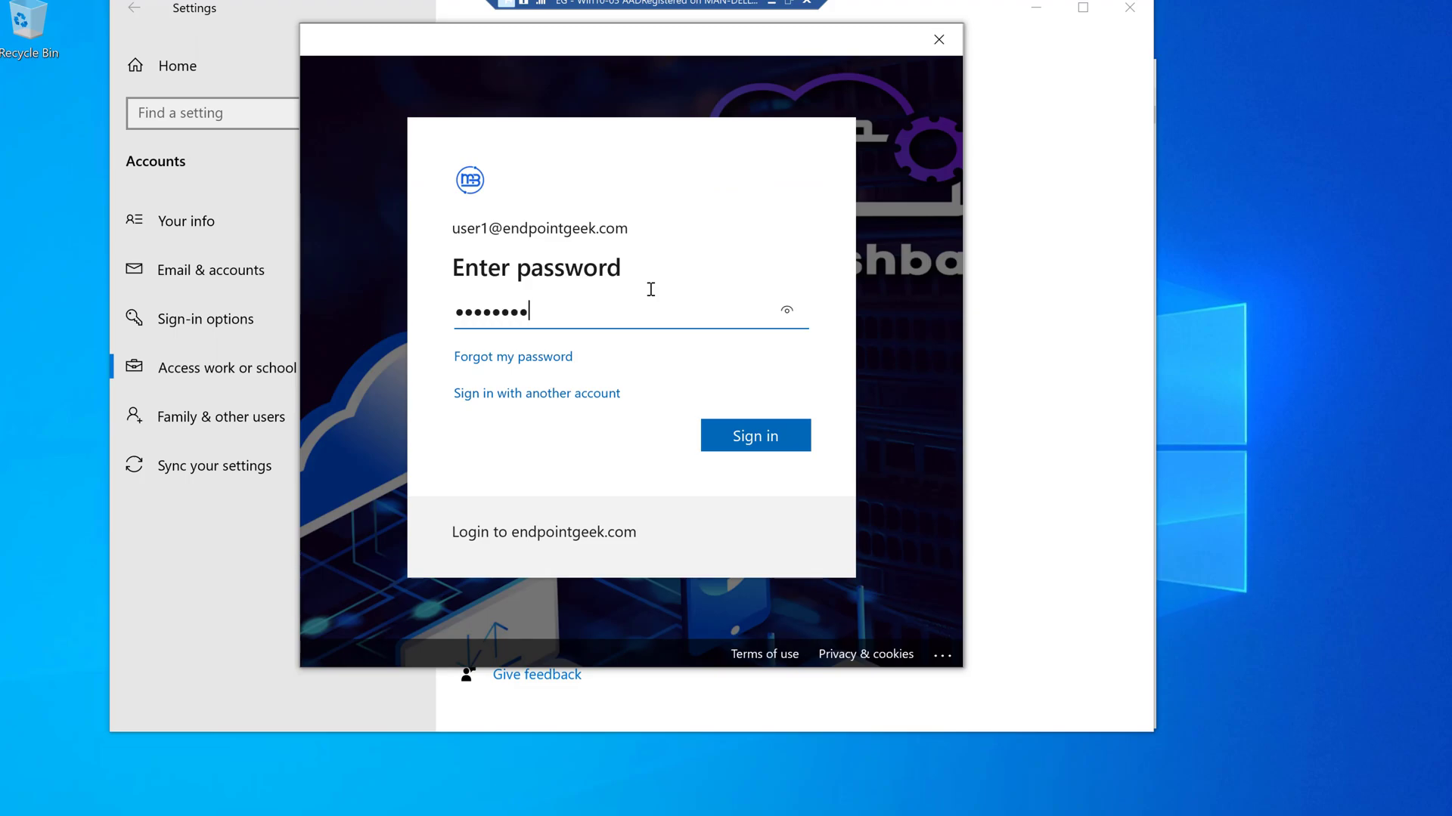
key(Return)
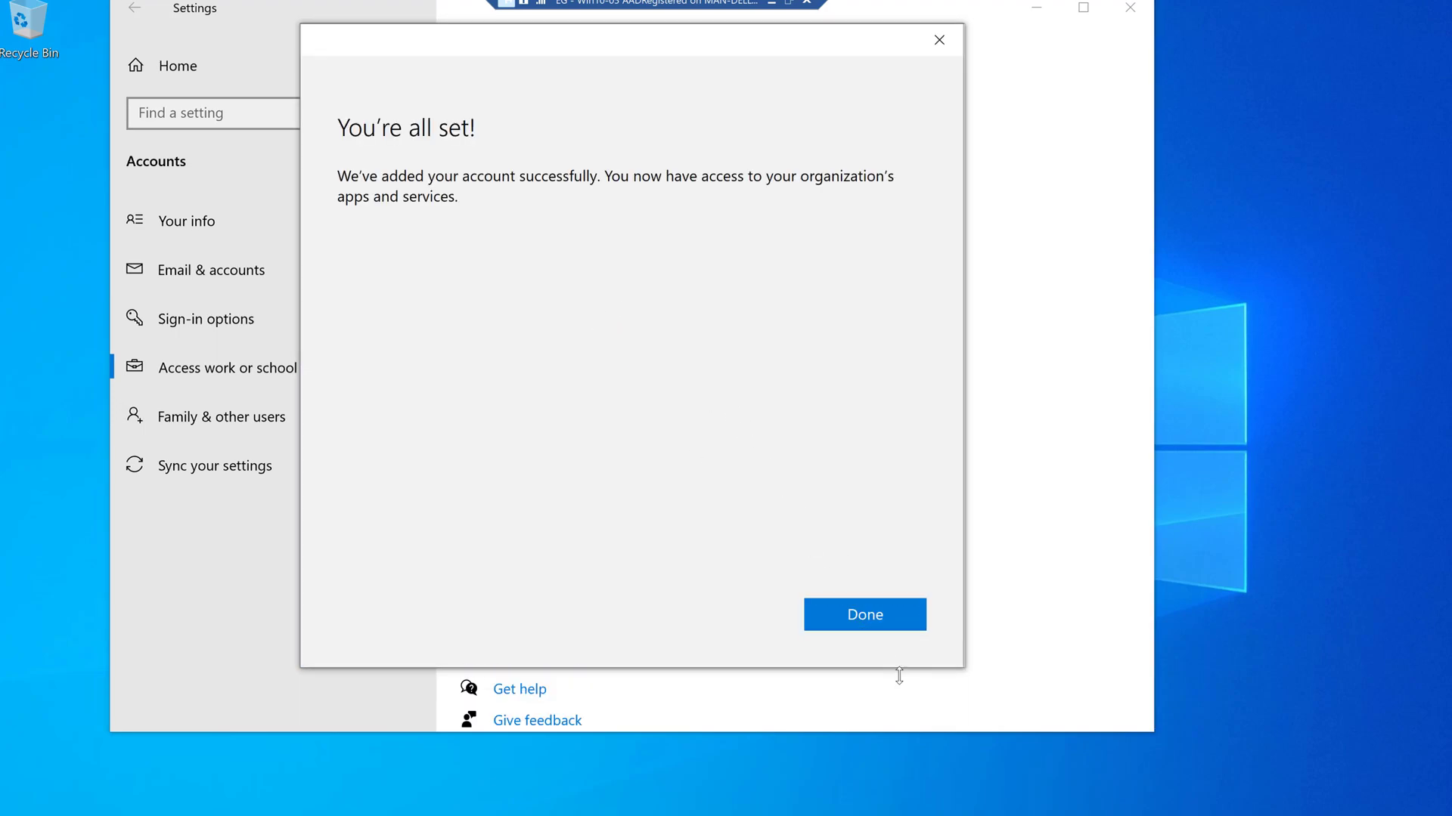
click(882, 620)
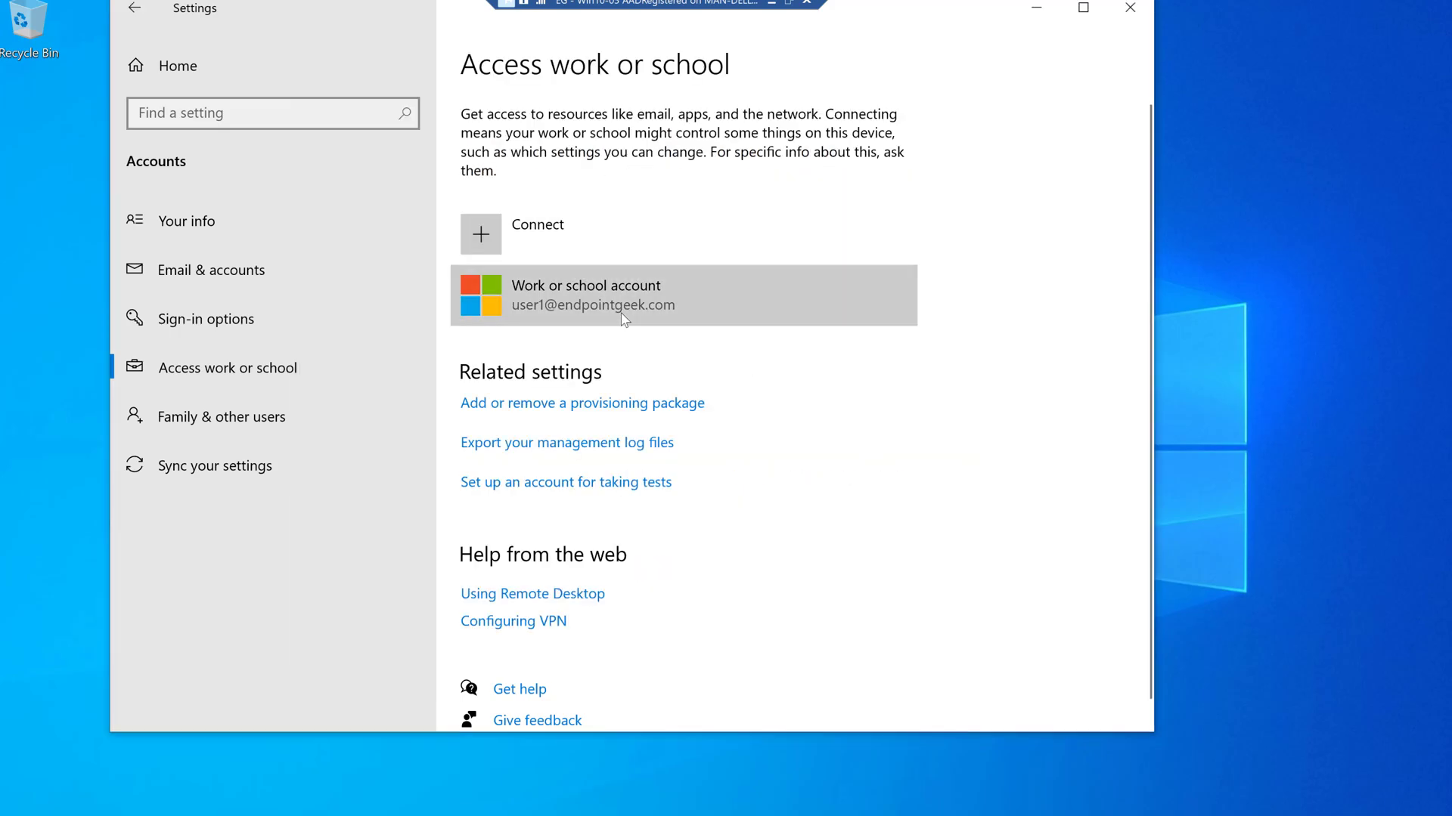
click(495, 312)
- Open the account's Info page showing Managed by mbcloudtraining, the MDM server and a successful sync
click(749, 378)
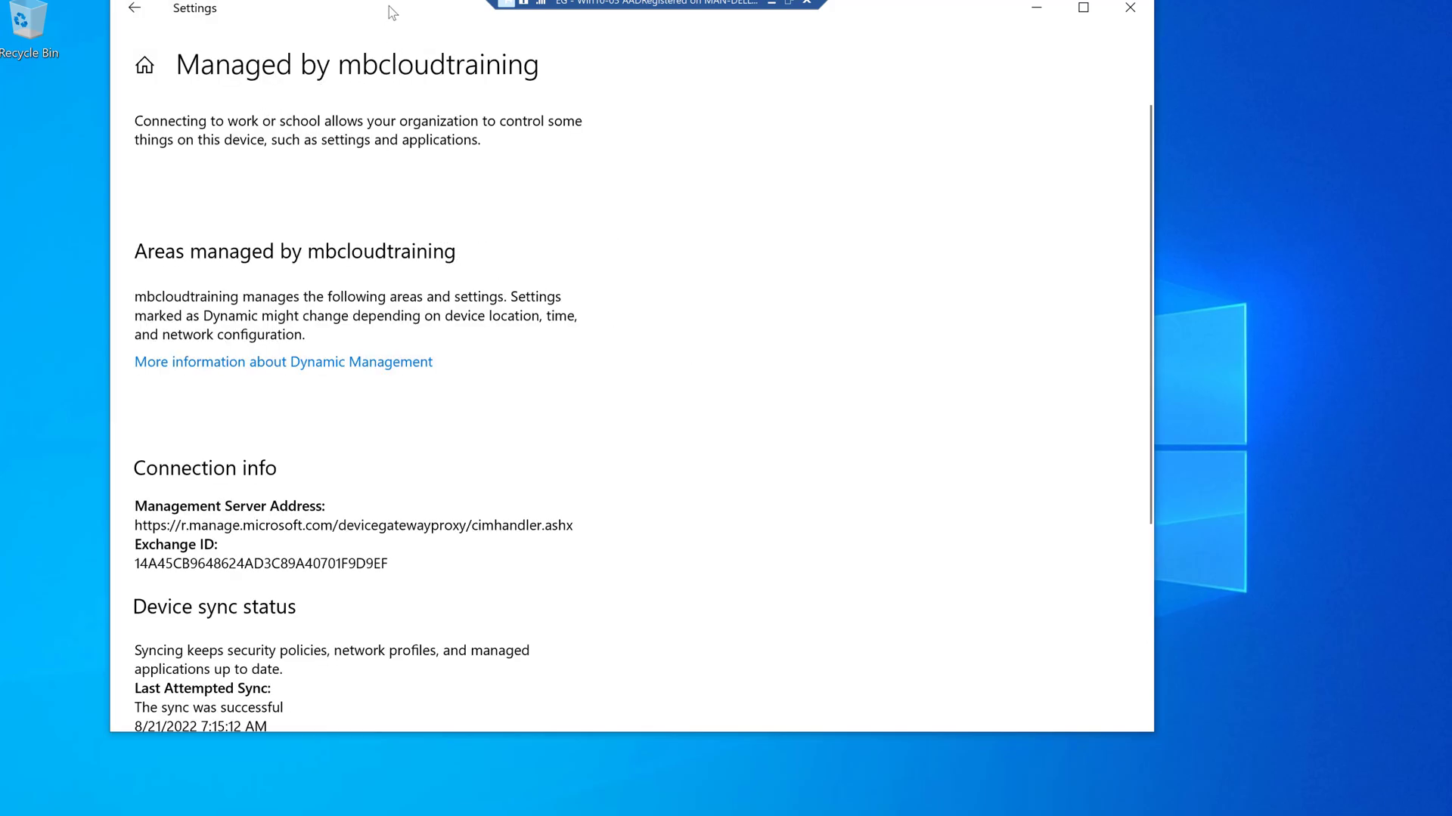
drag(395, 12, 393, 53)
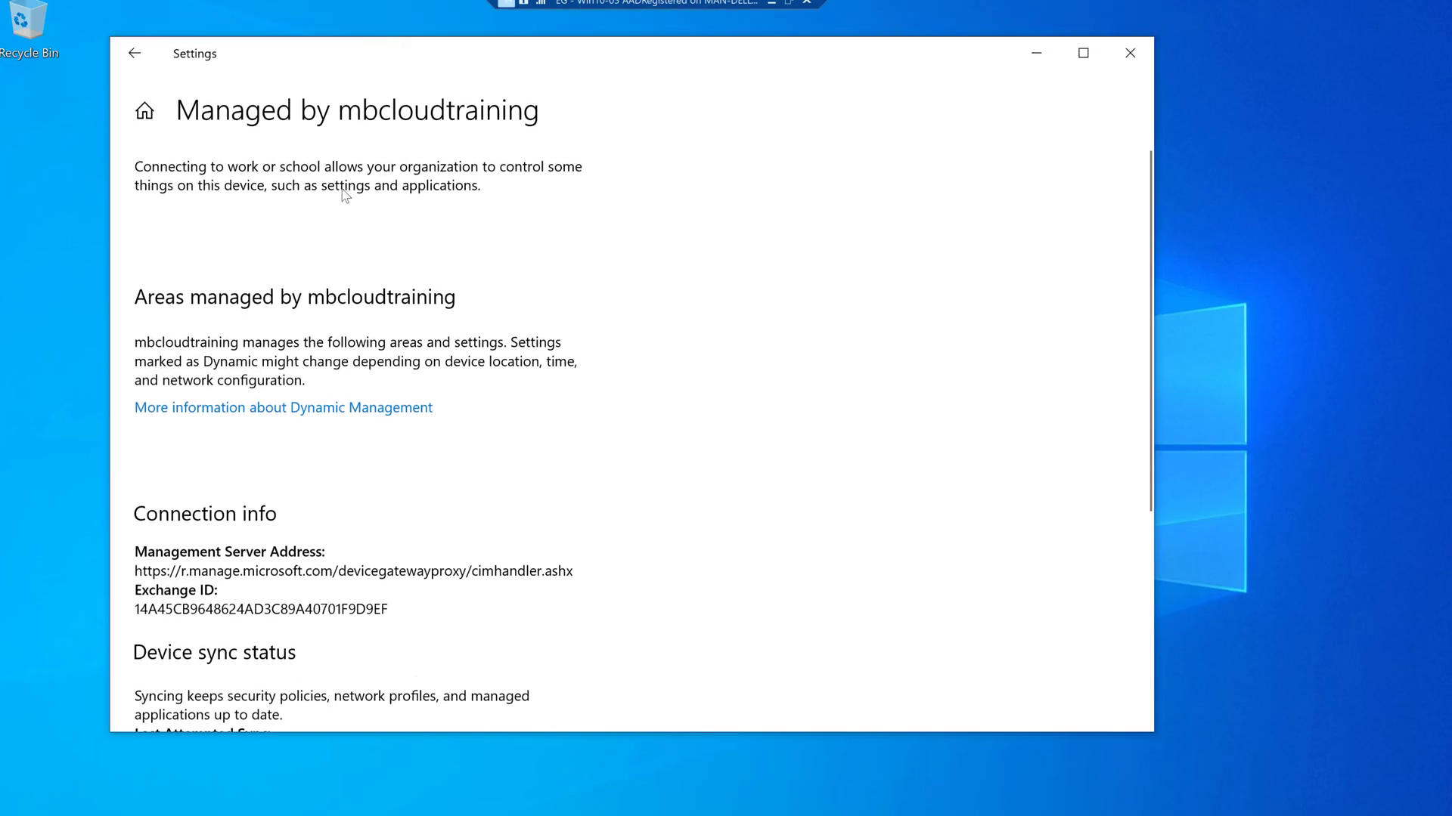
click(134, 53)
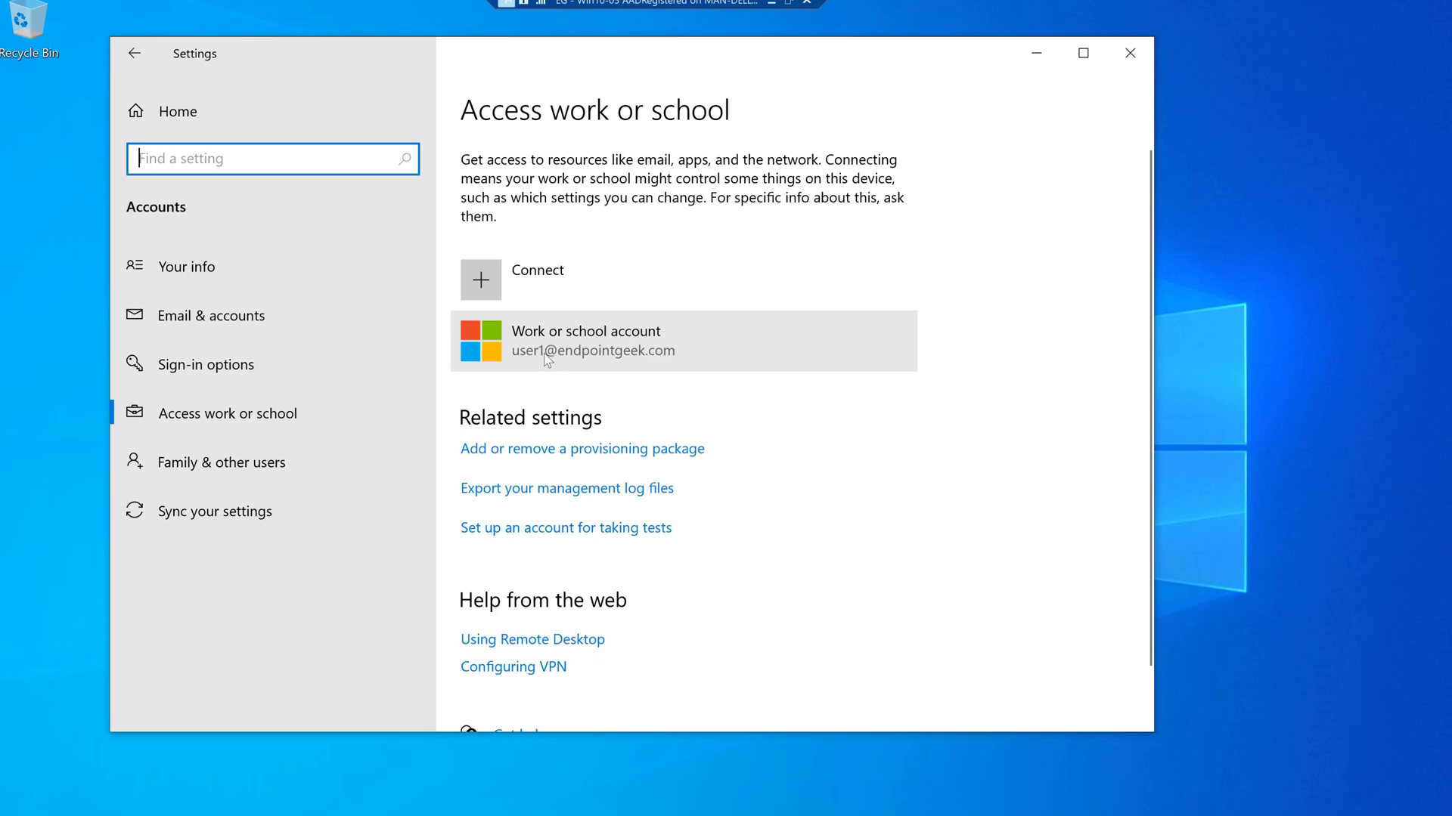
click(542, 353)
click(759, 429)
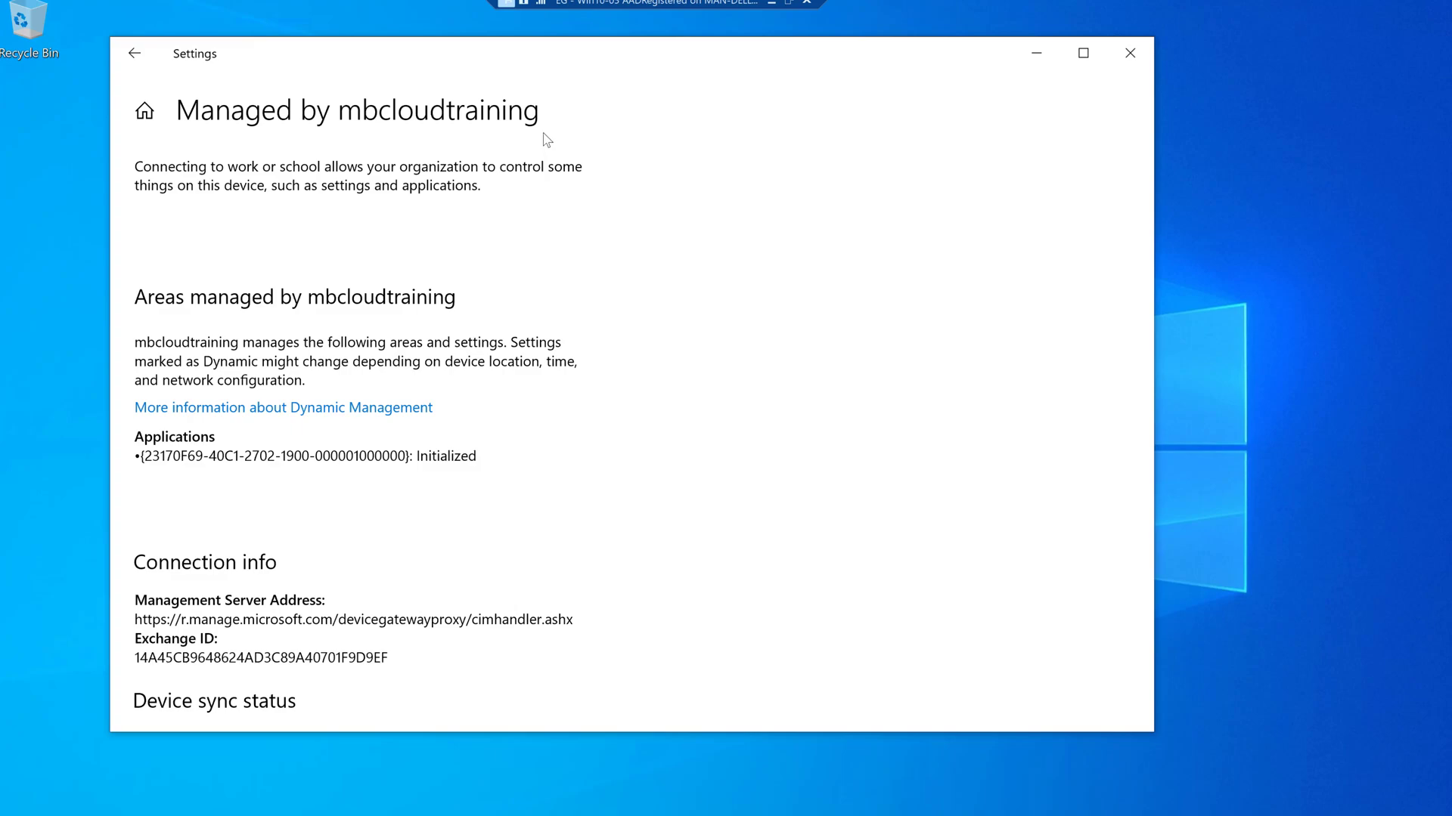
scroll(390, 492, down, 2)
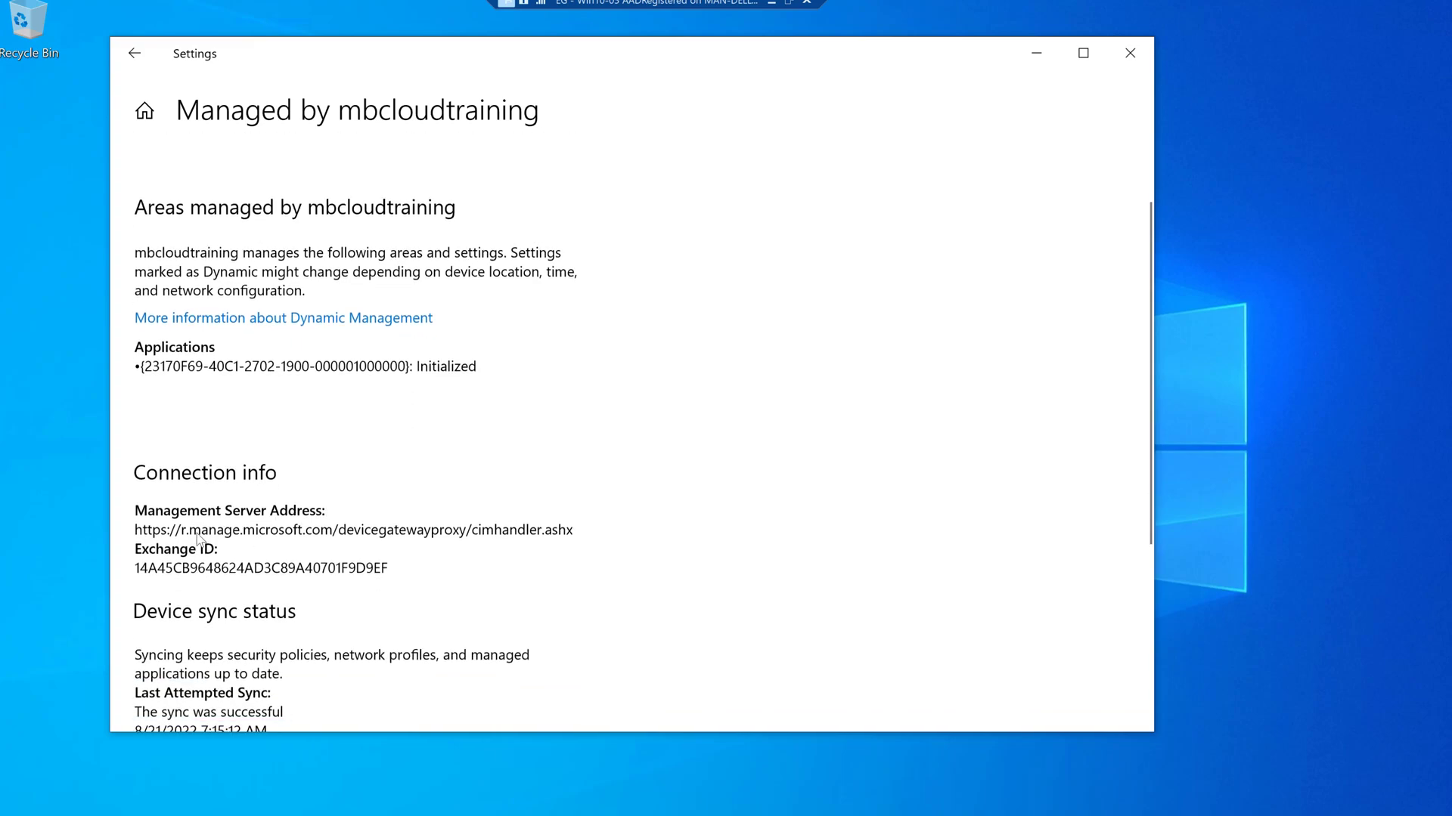
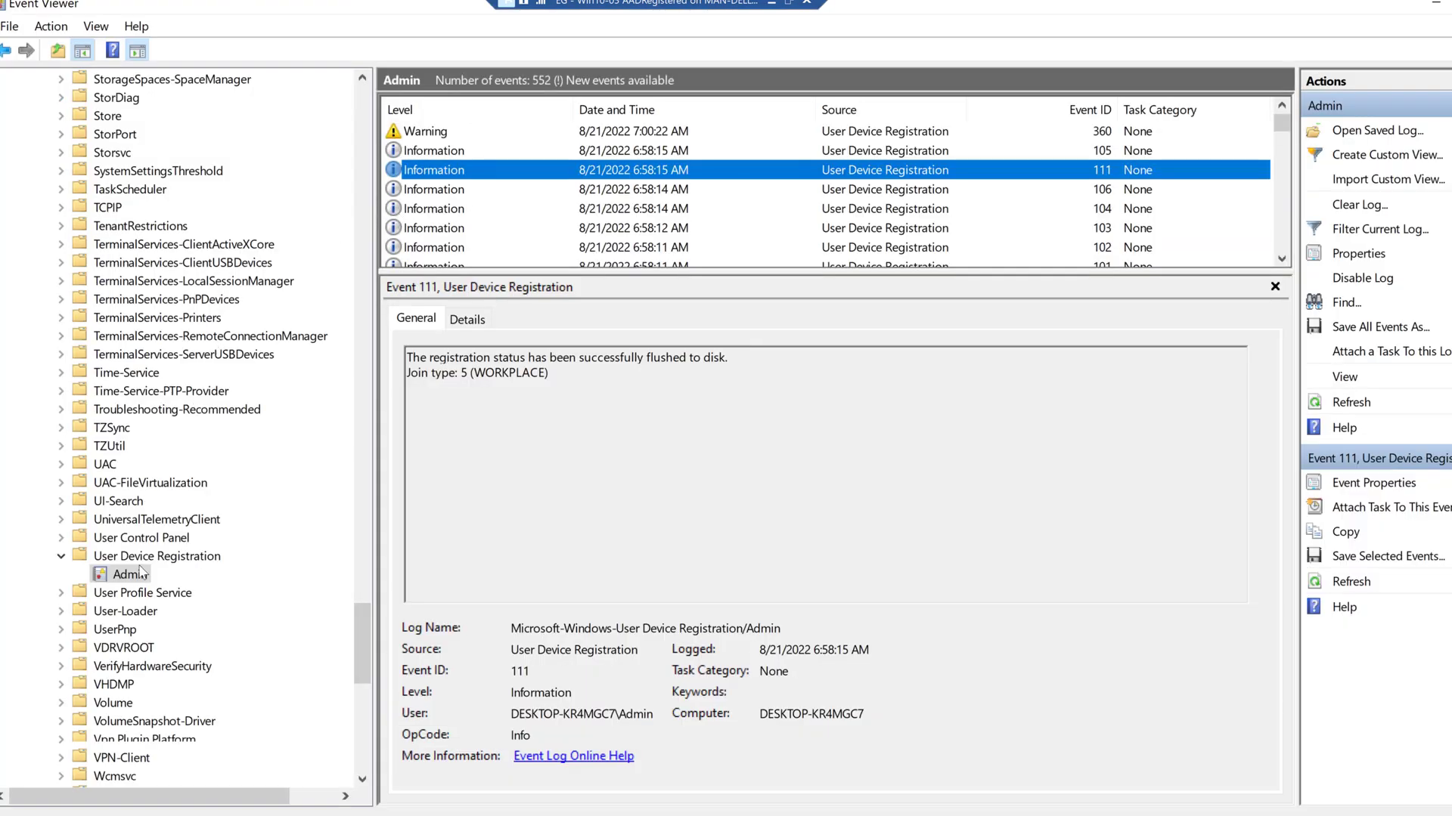
- Refresh the Admin log to 566 events and check new event 111 (Join type 5), then return to Settings
right_click(137, 577)
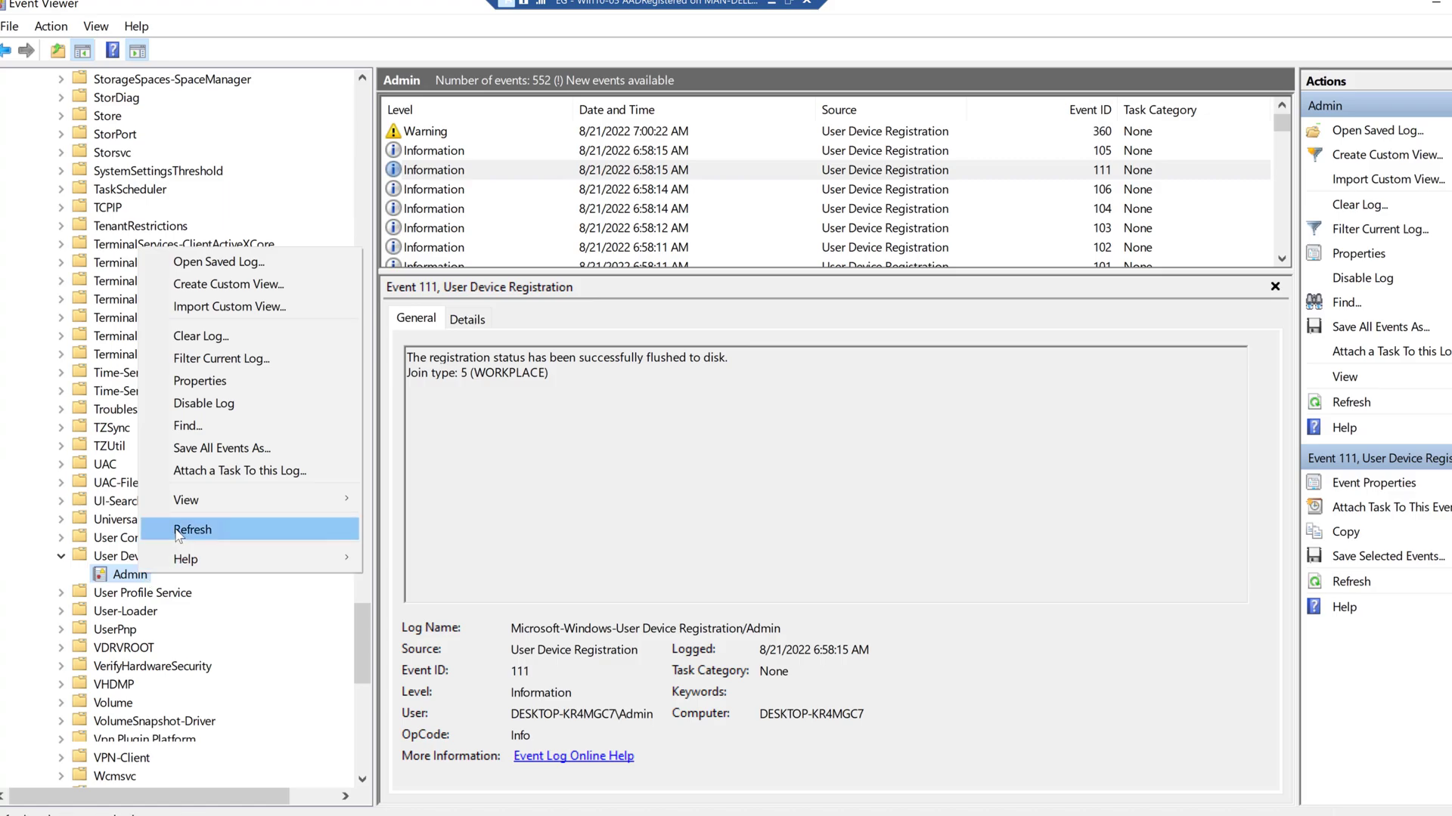
click(192, 529)
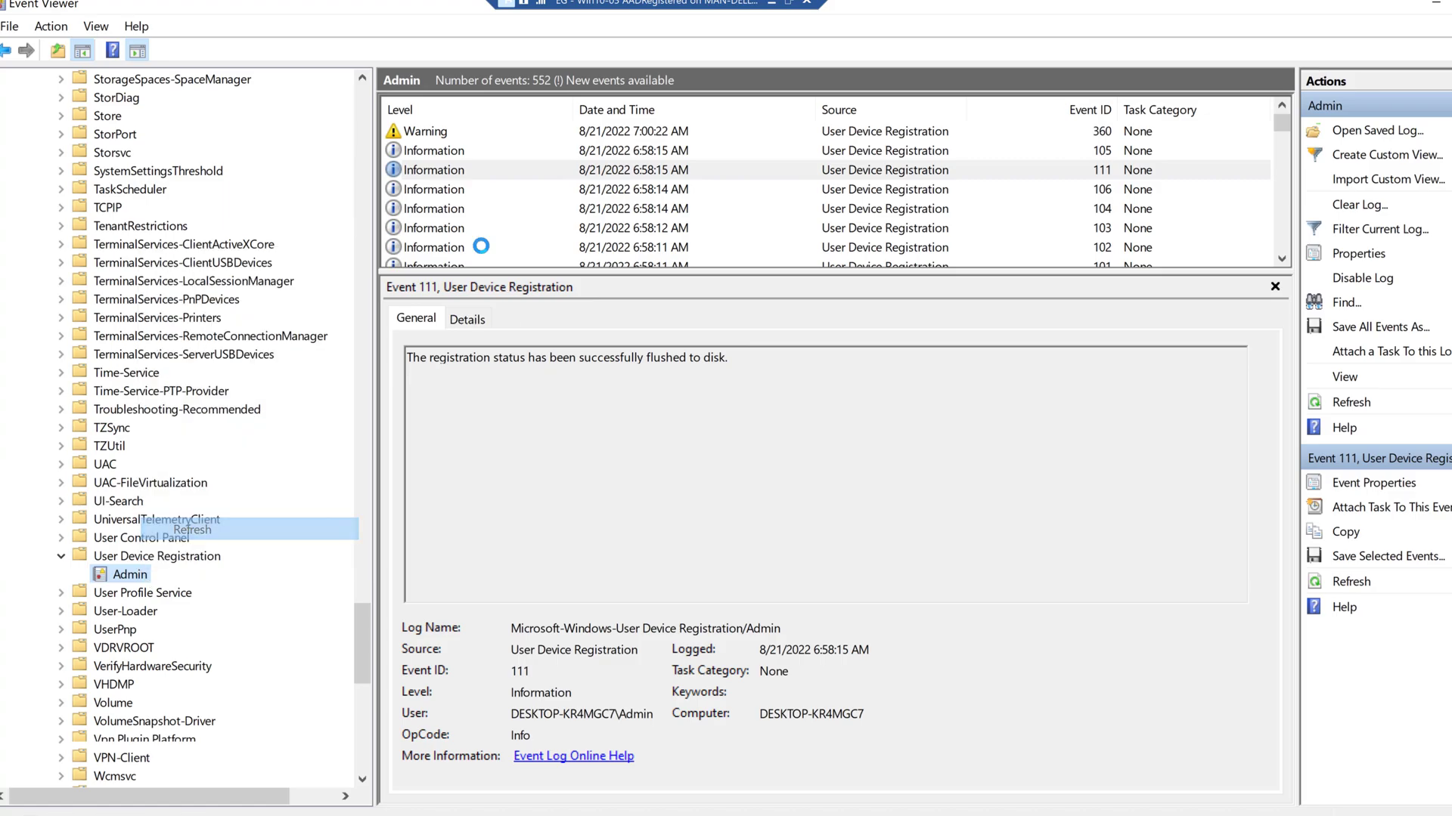
click(452, 153)
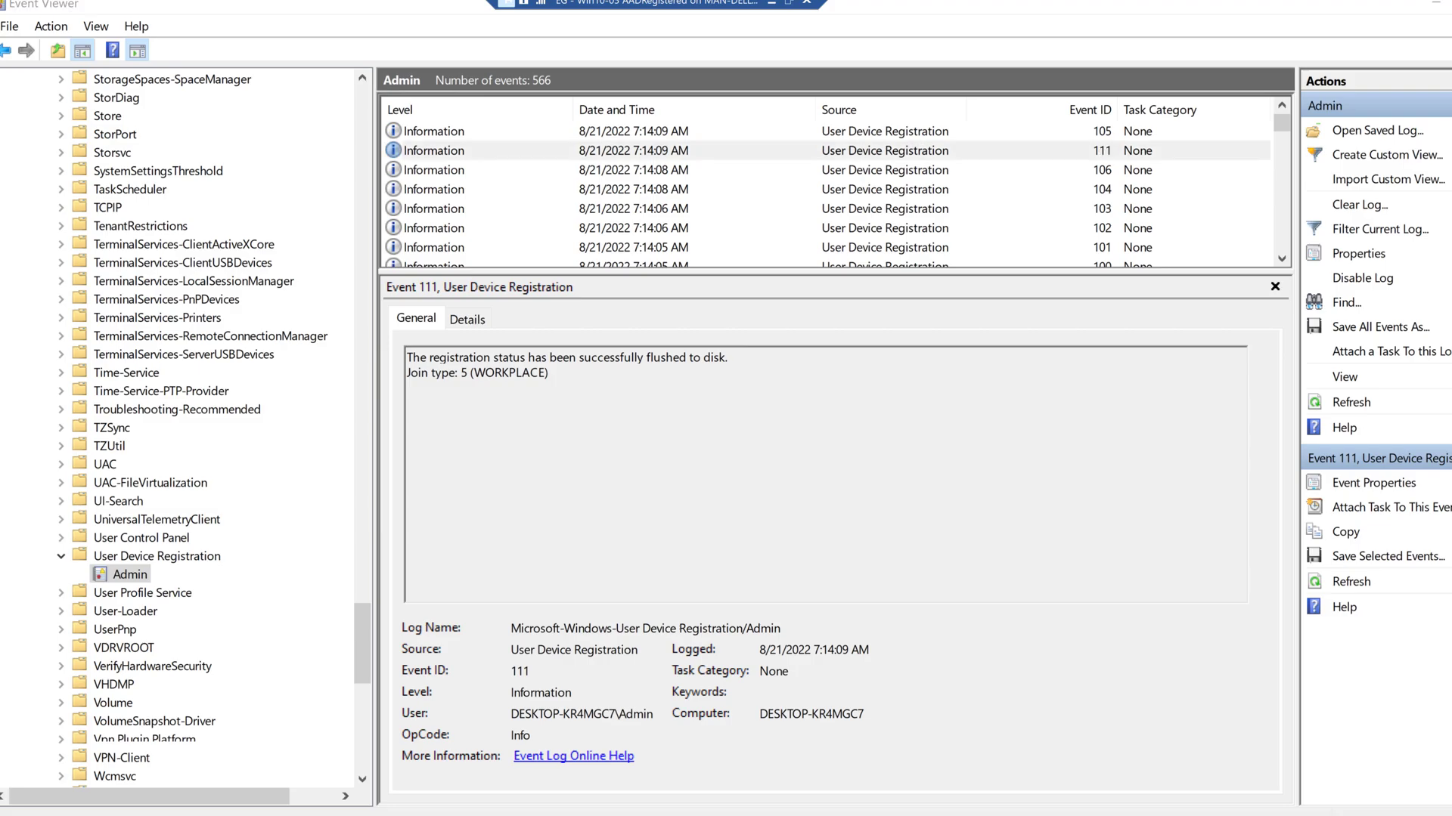
key(alt+Tab)
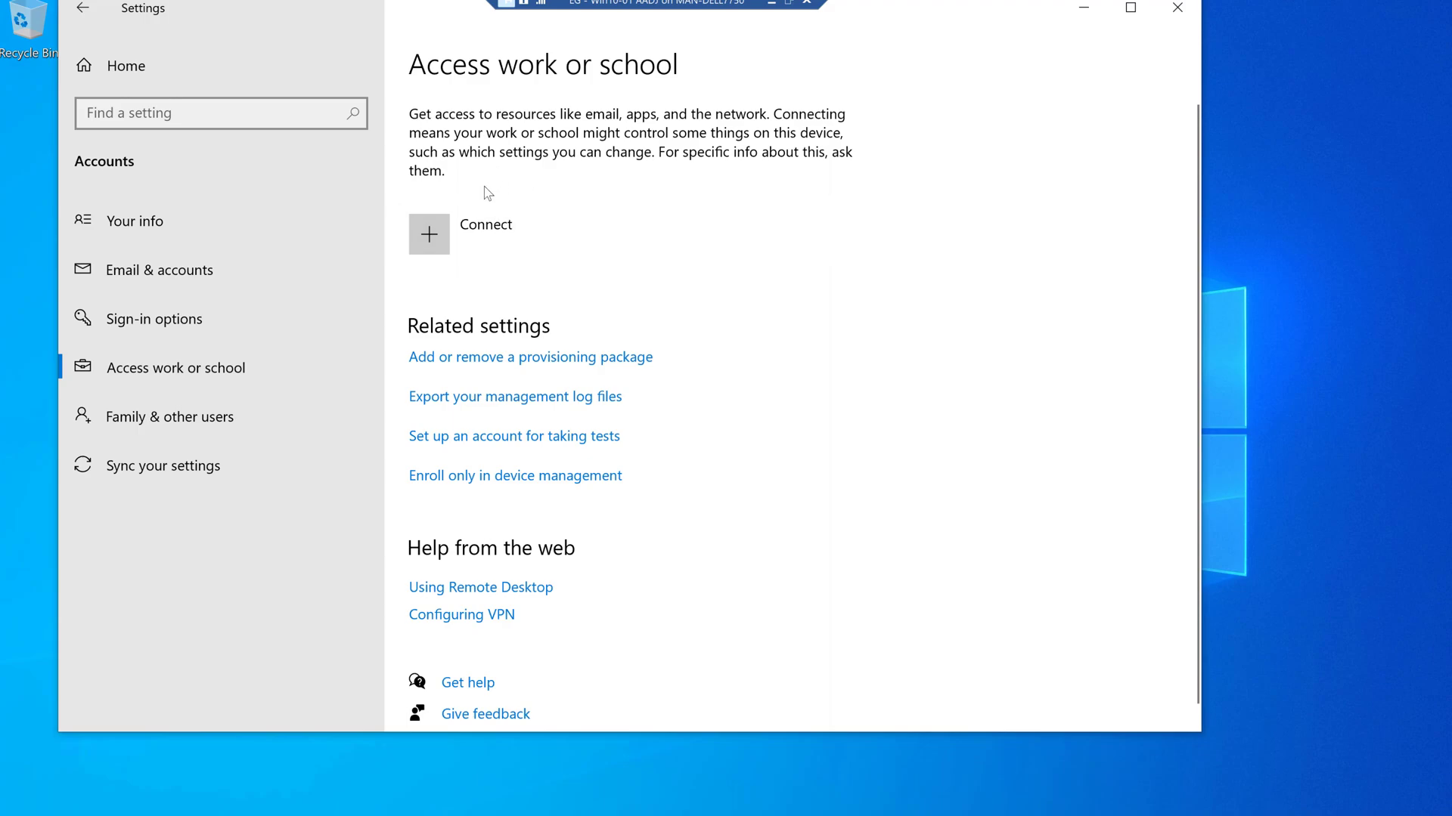
- Join the device to Azure Active Directory (mbcloudtraining) by signing in with the work account e-mail and password
click(470, 233)
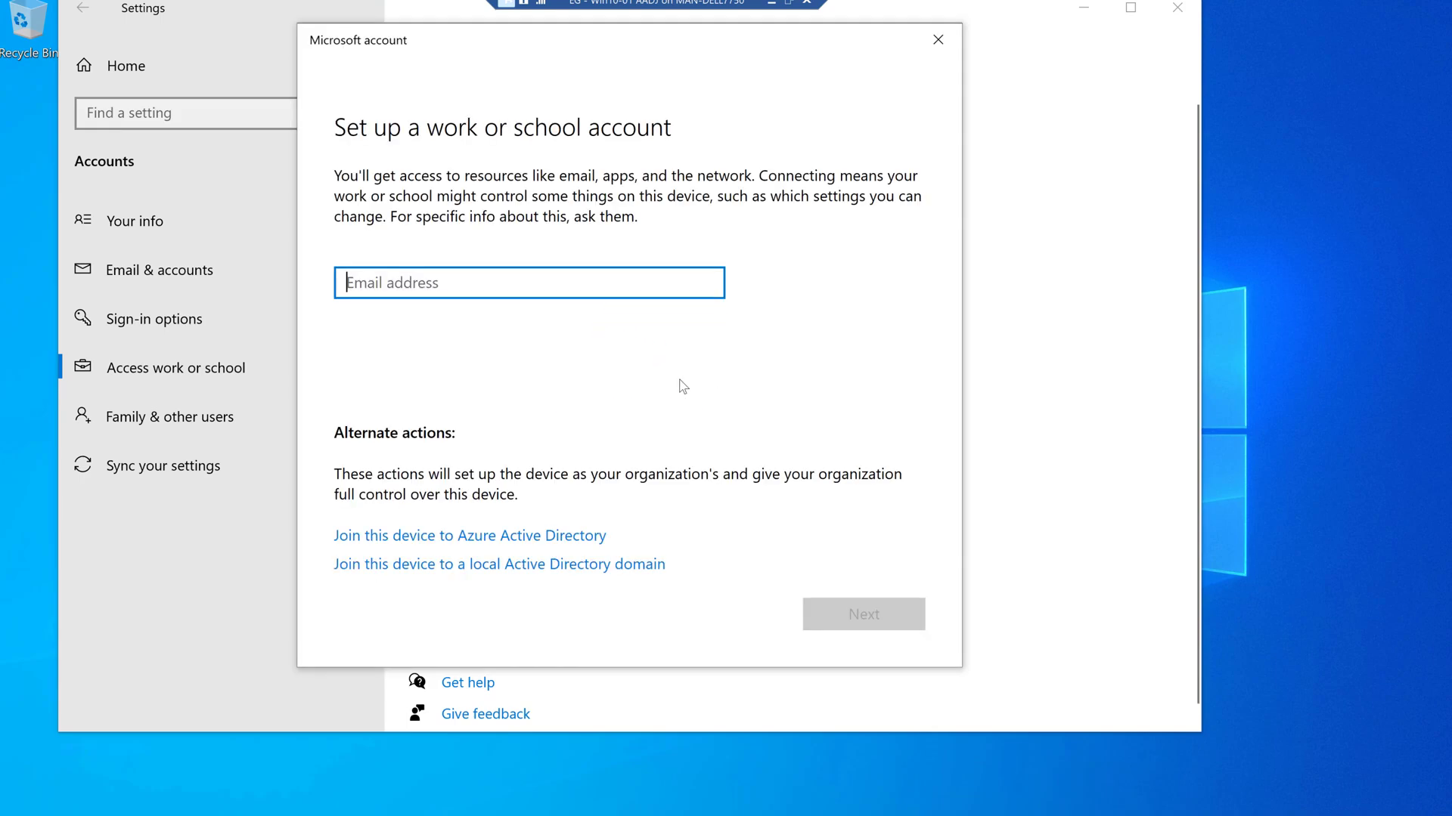
click(499, 538)
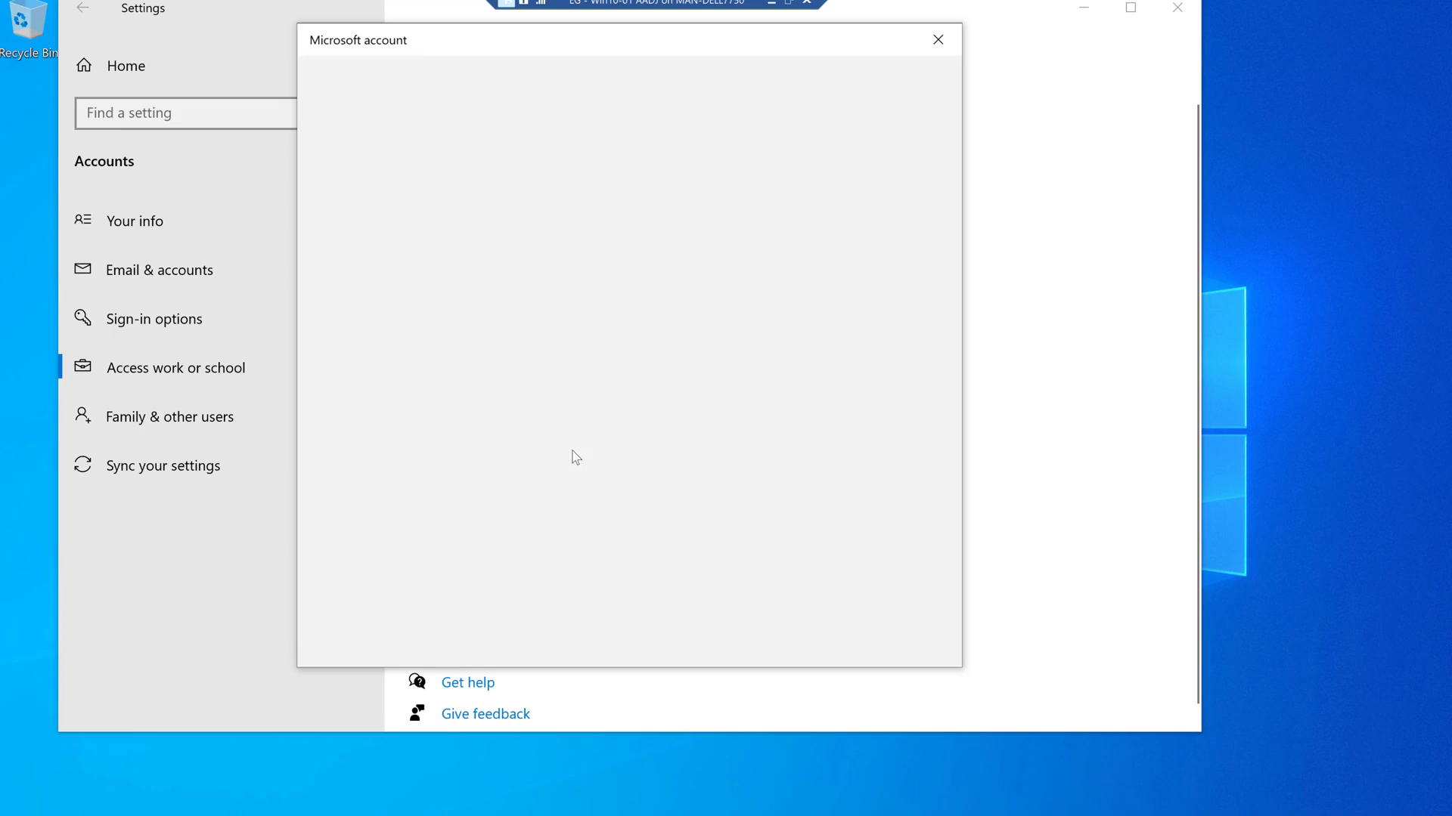
key(Return)
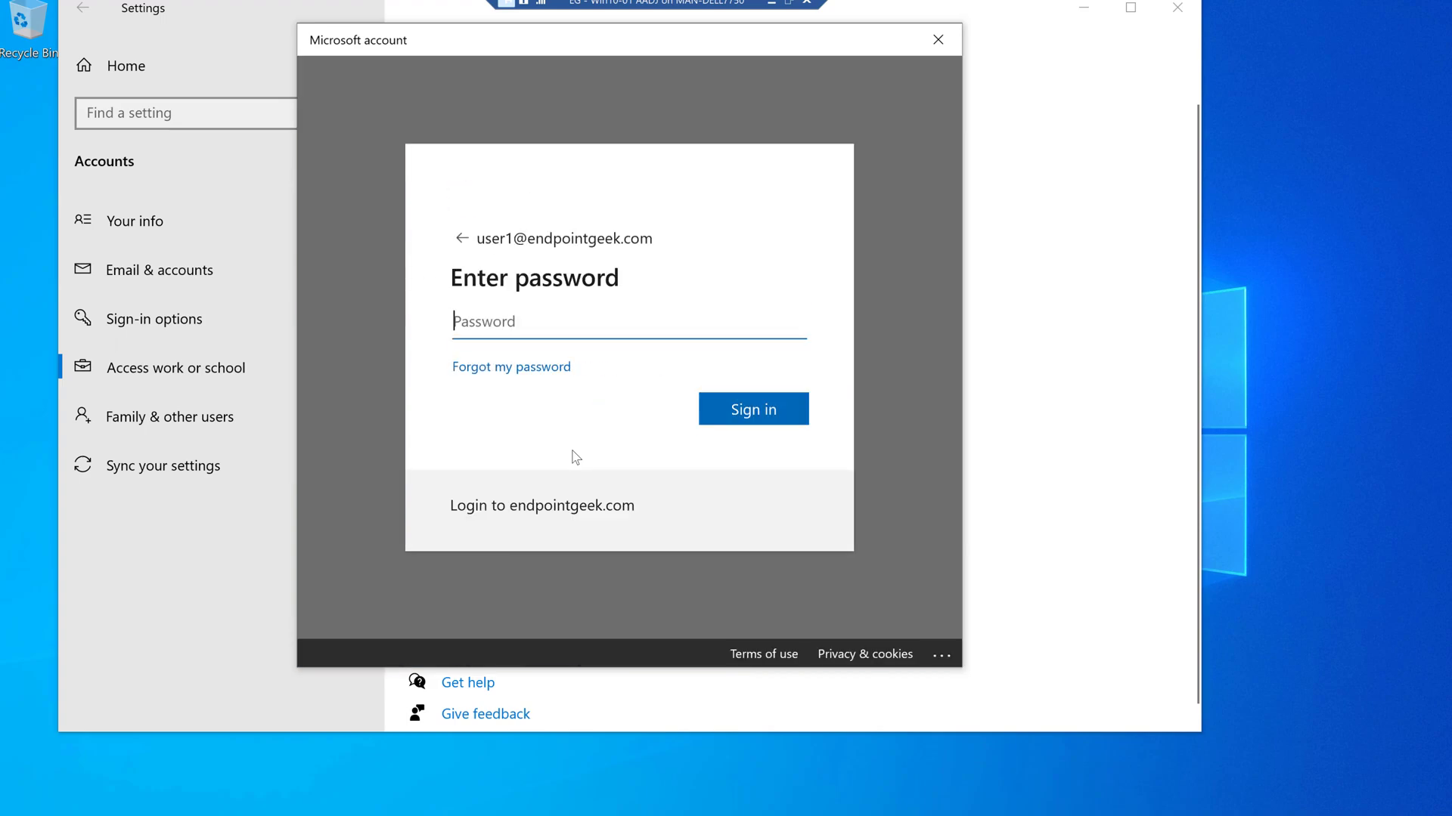
text(********)
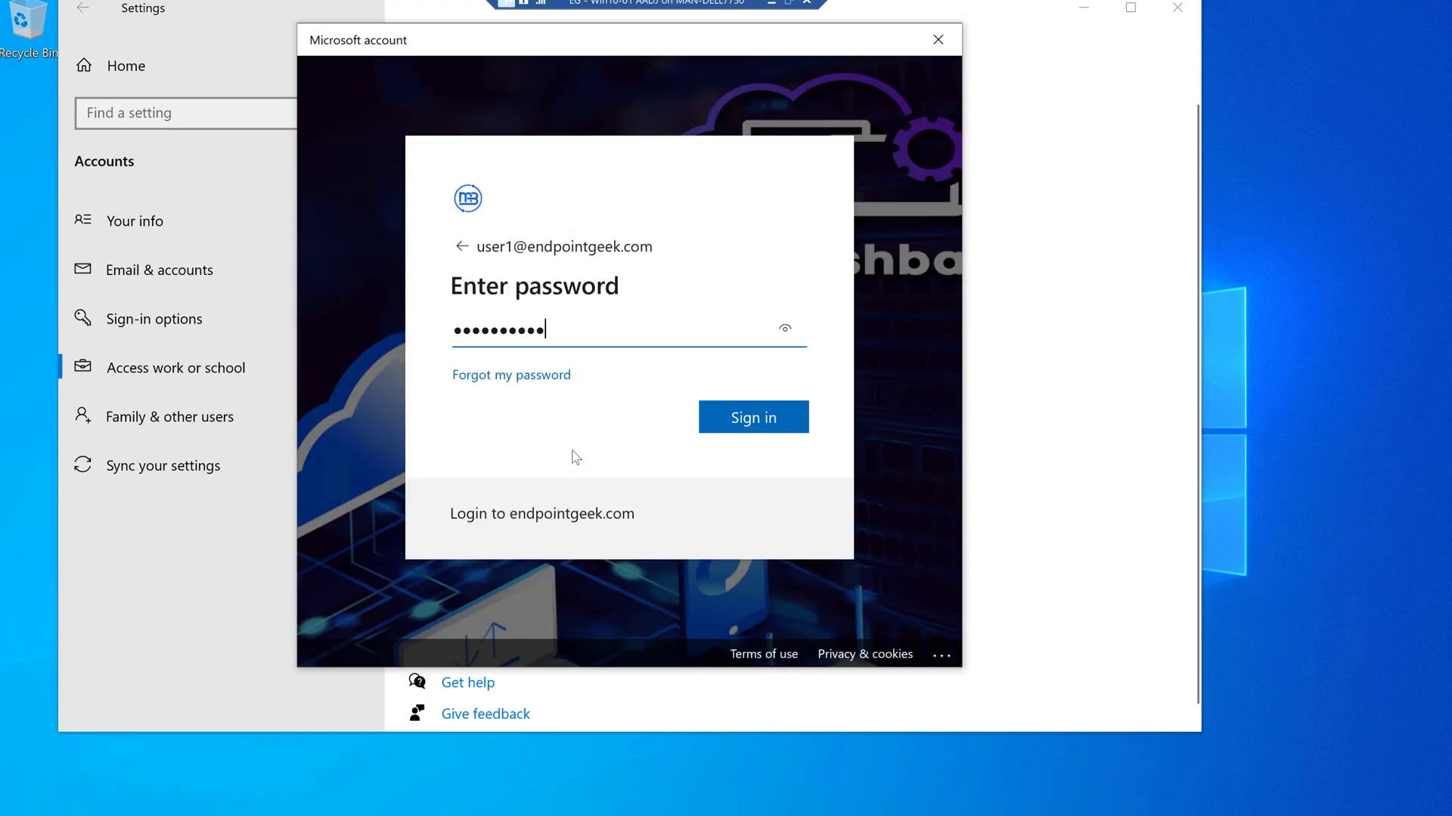
key(Return)
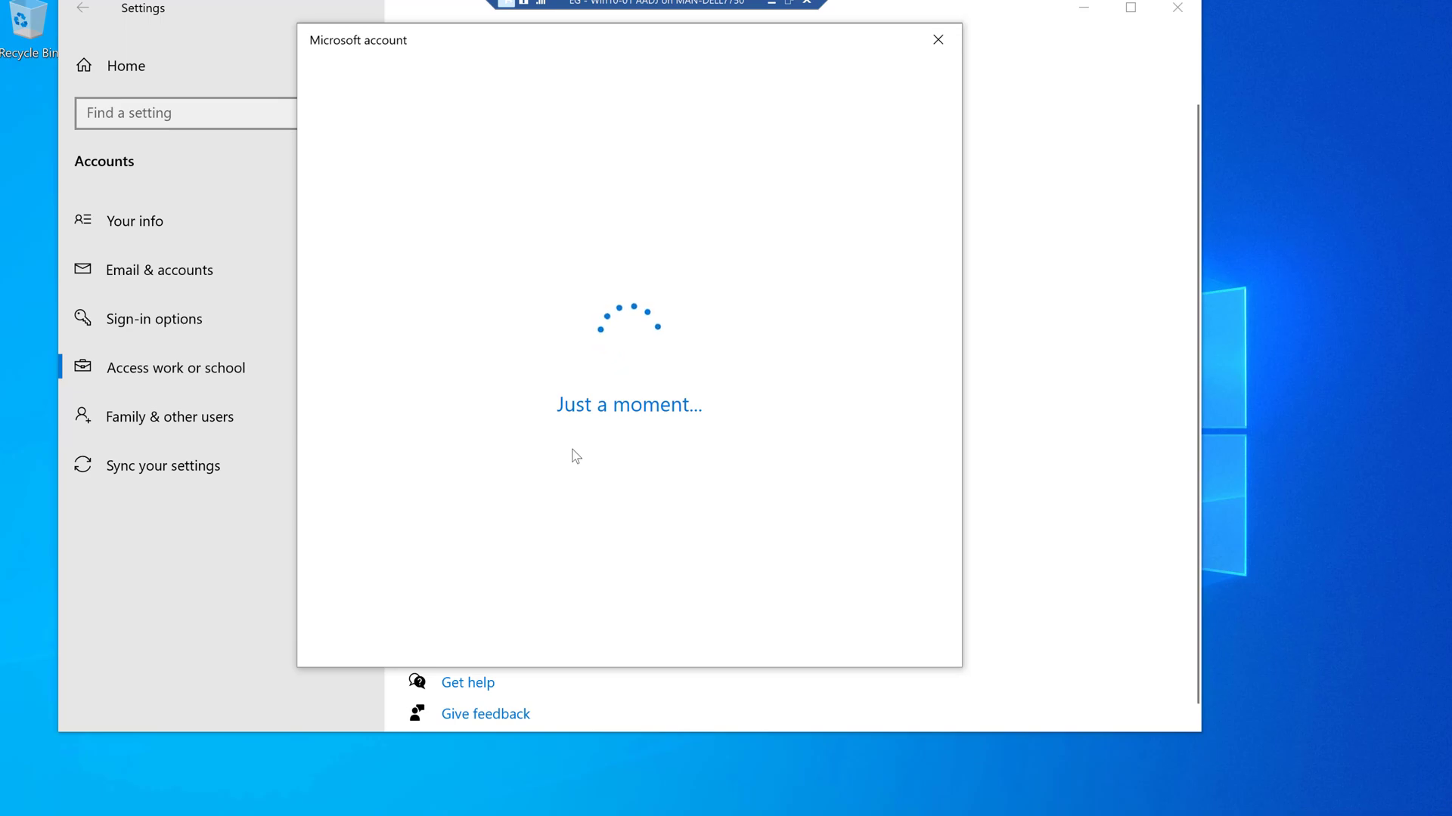
click(903, 444)
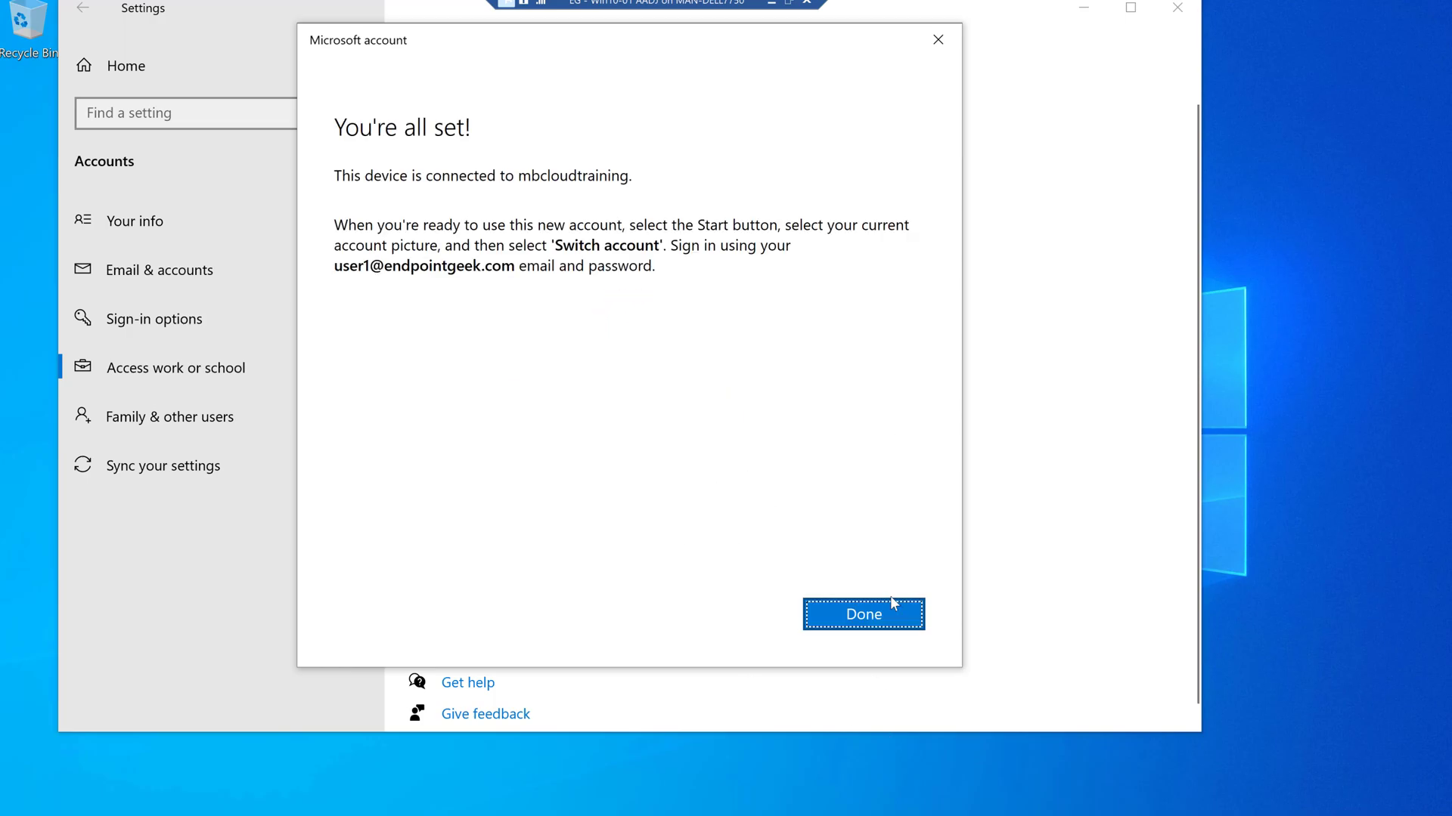
click(861, 618)
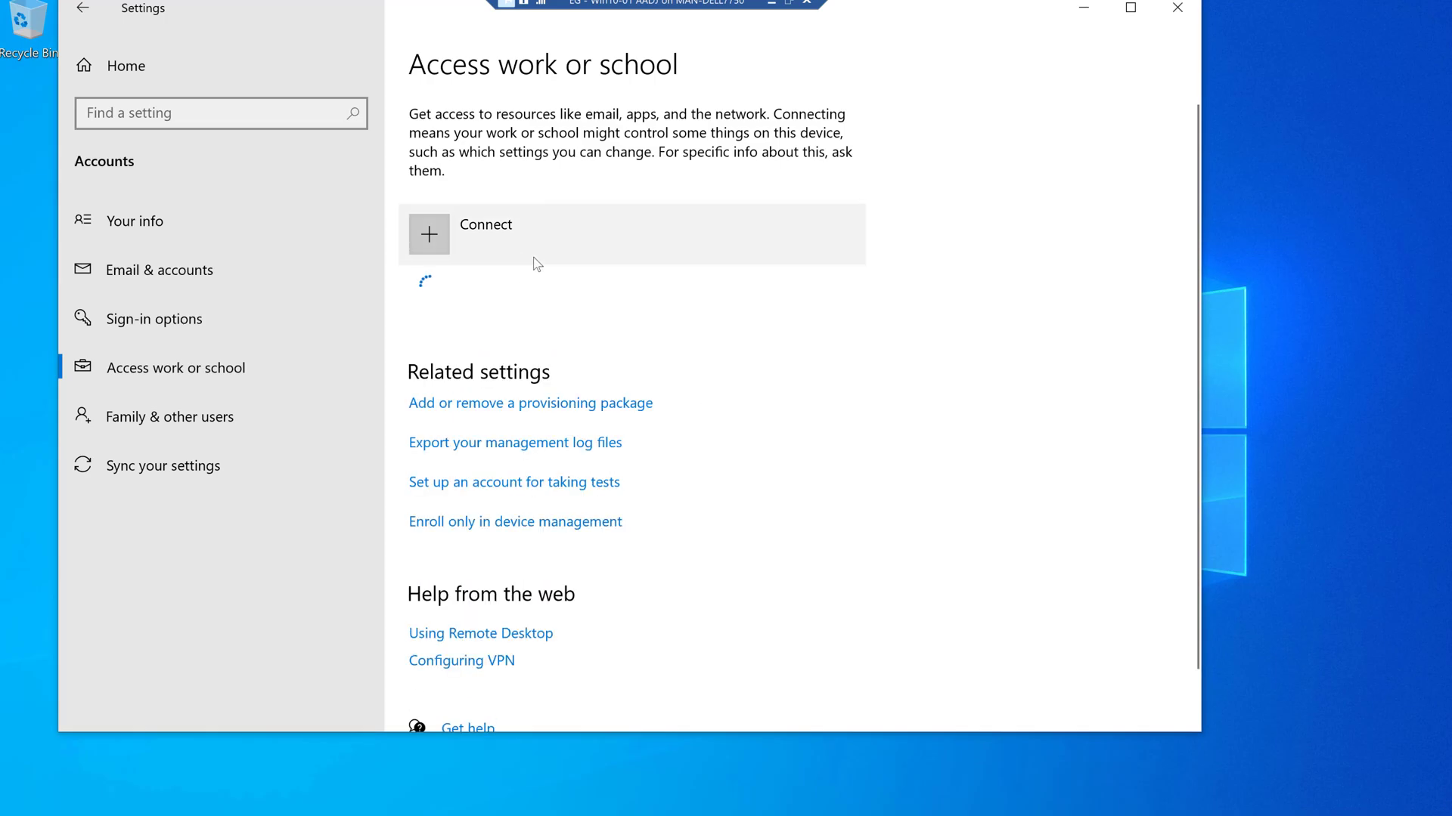
- View the new Azure AD connection's management info, then arrange the Win10-01 and Win10-03 VM windows side by side
click(473, 316)
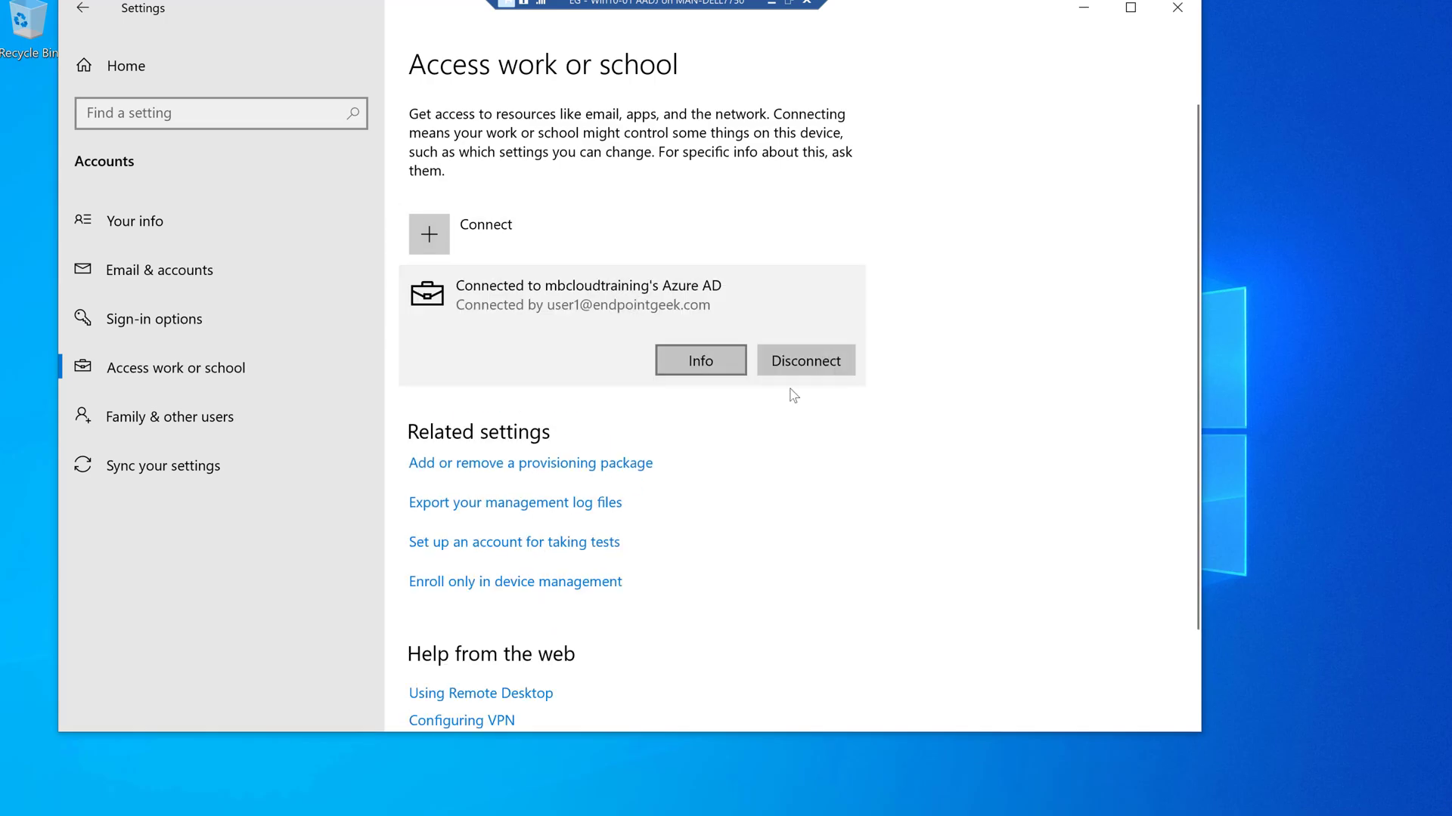
click(692, 363)
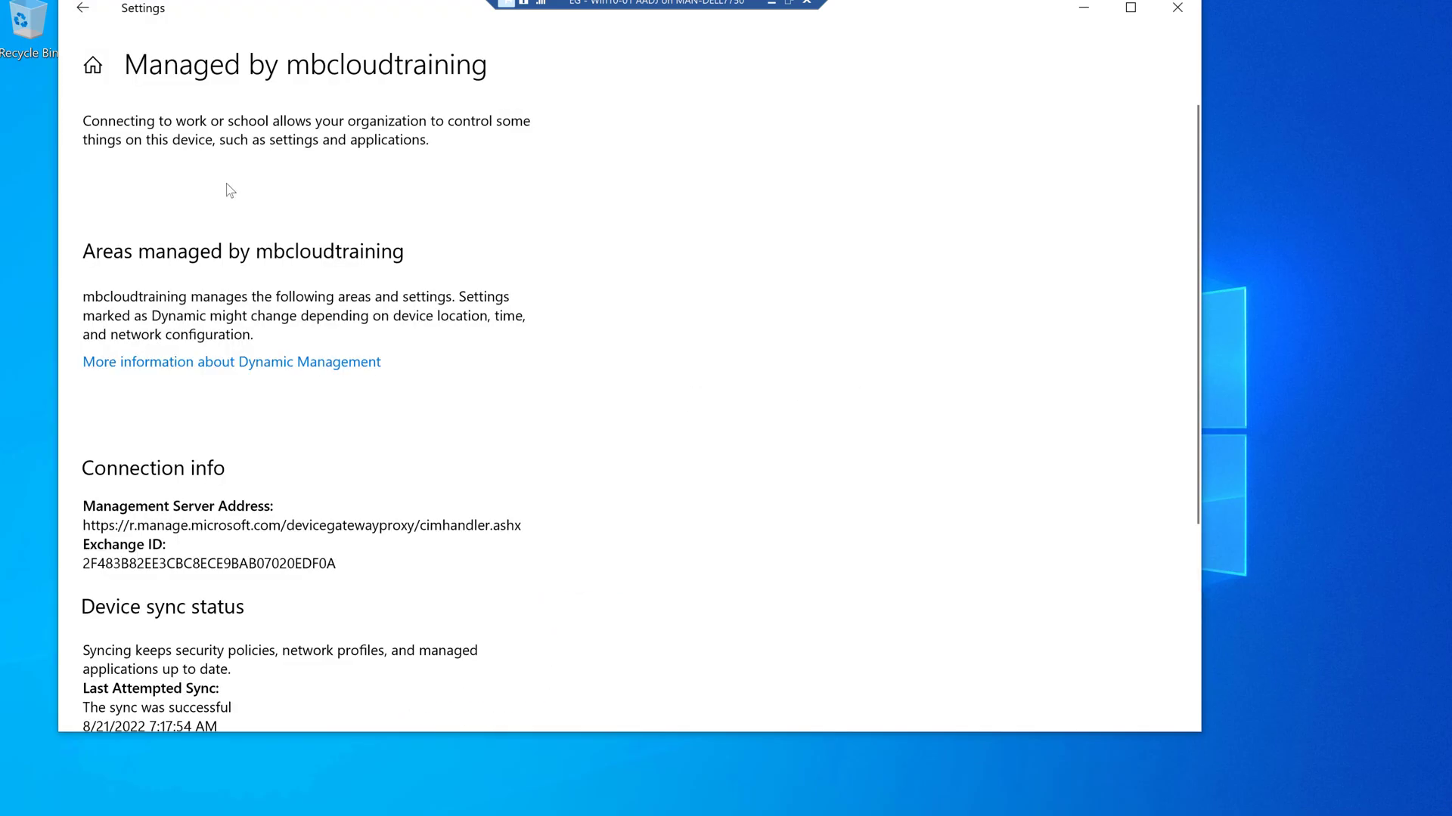
click(788, 3)
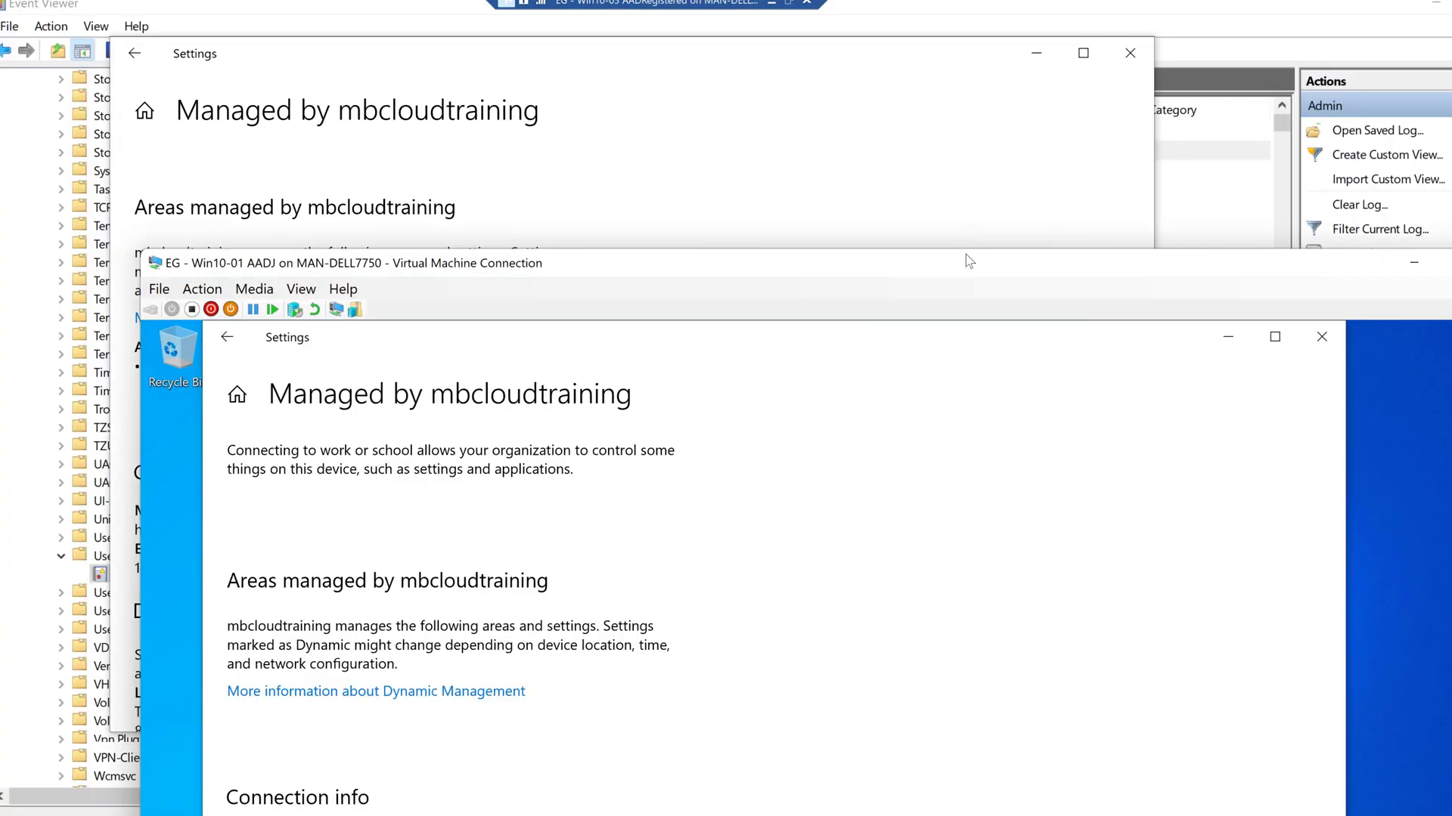
click(789, 3)
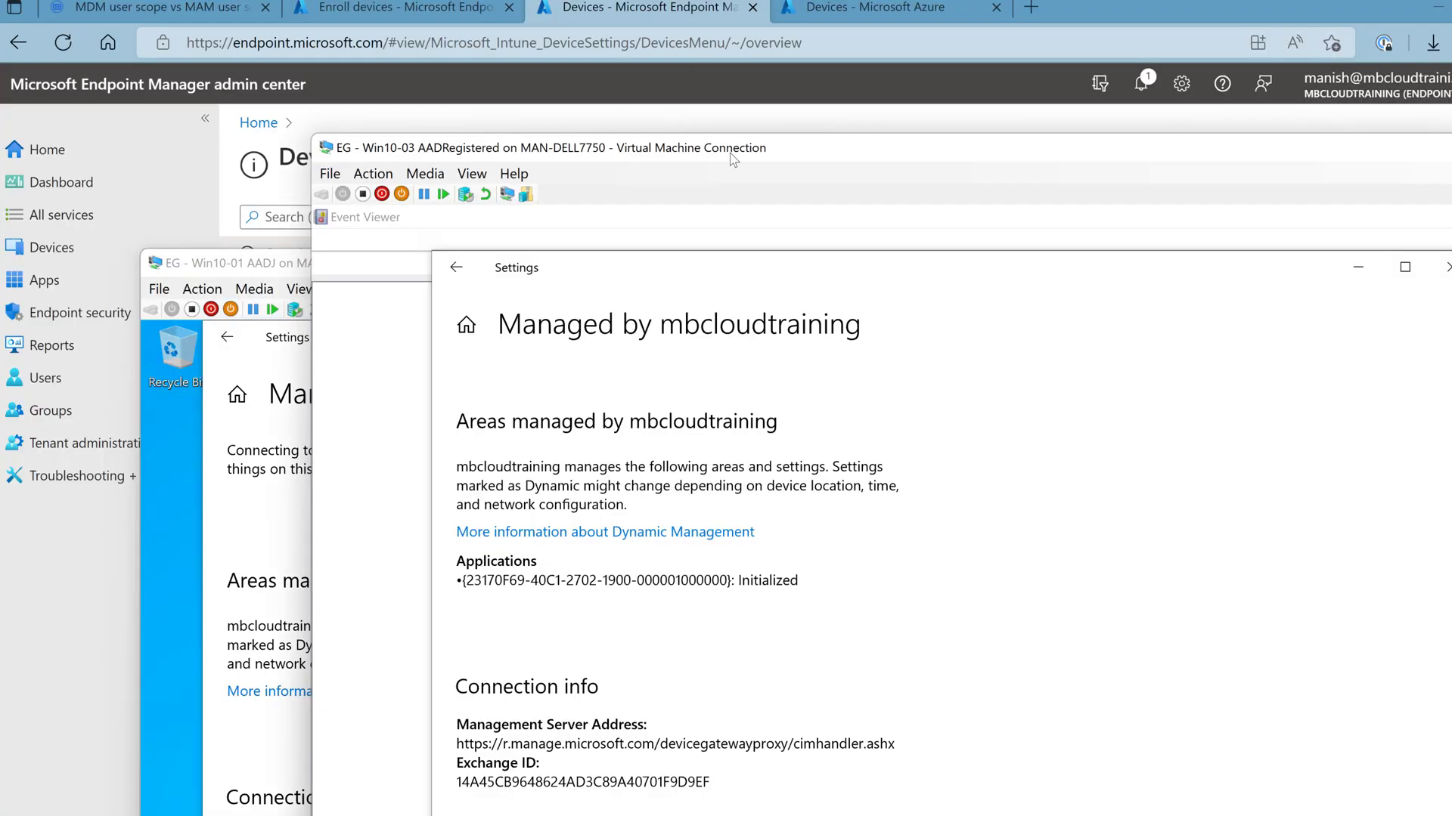
drag(732, 148, 1043, 148)
click(561, 276)
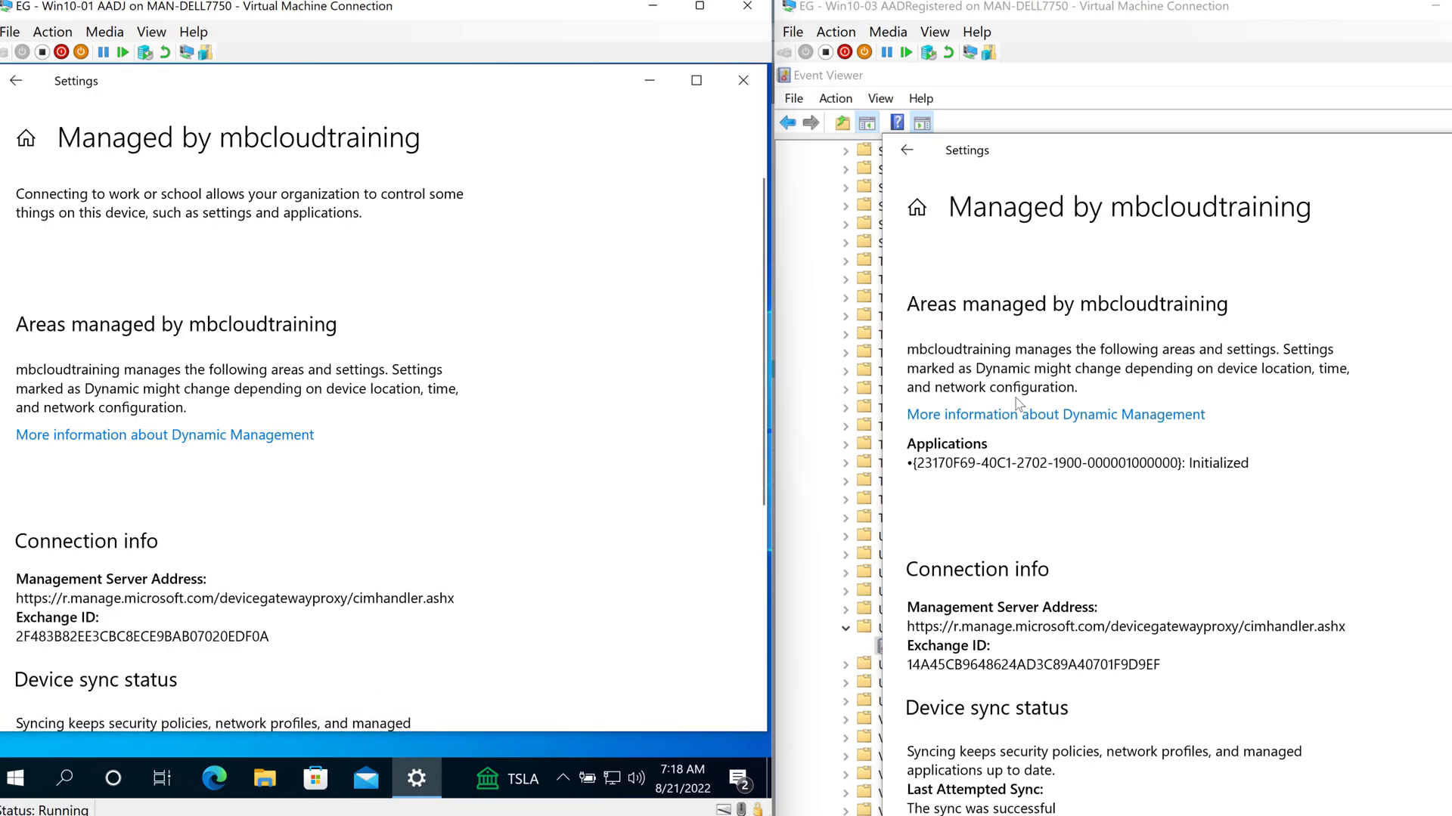
click(1130, 499)
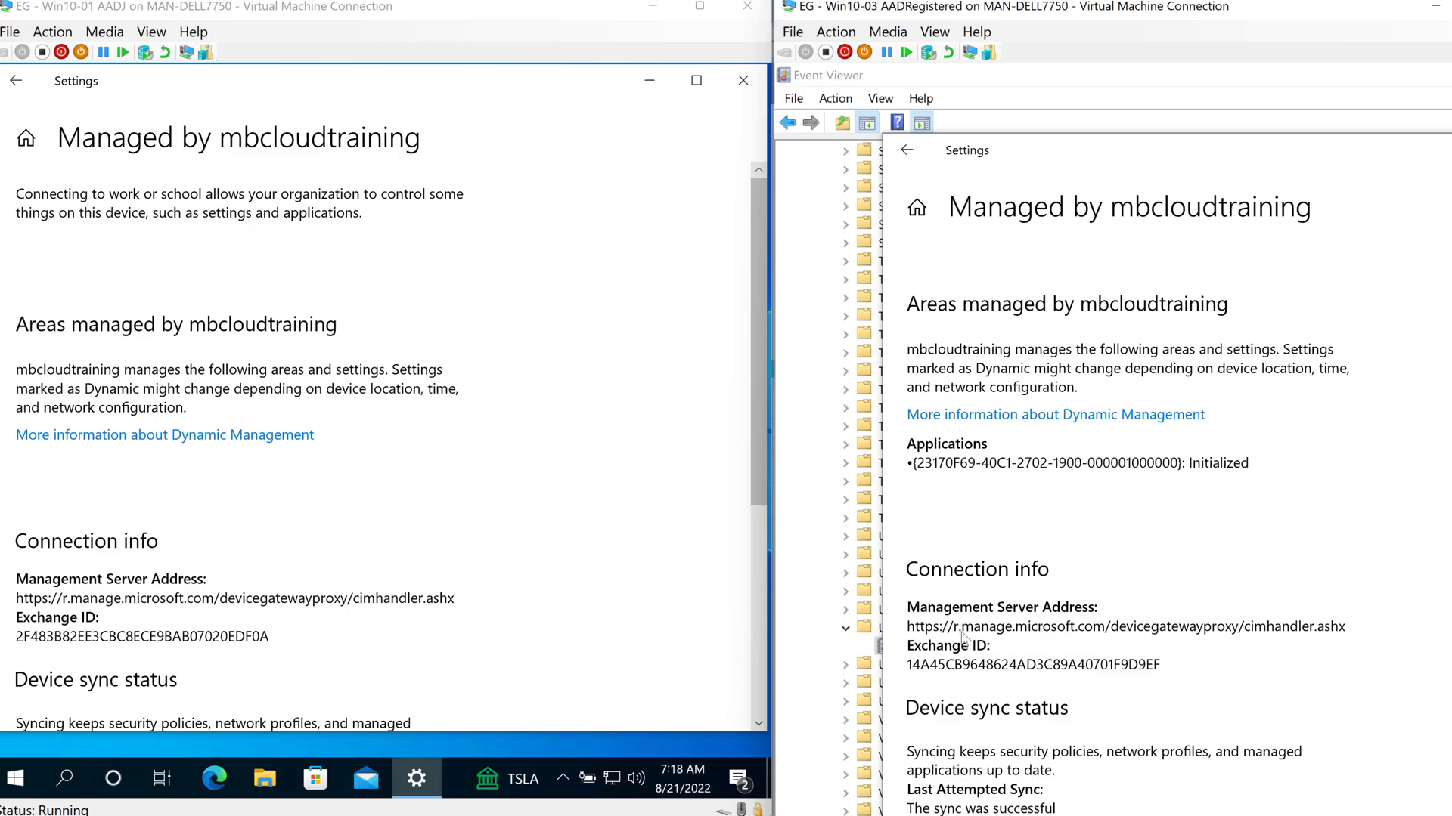
click(186, 603)
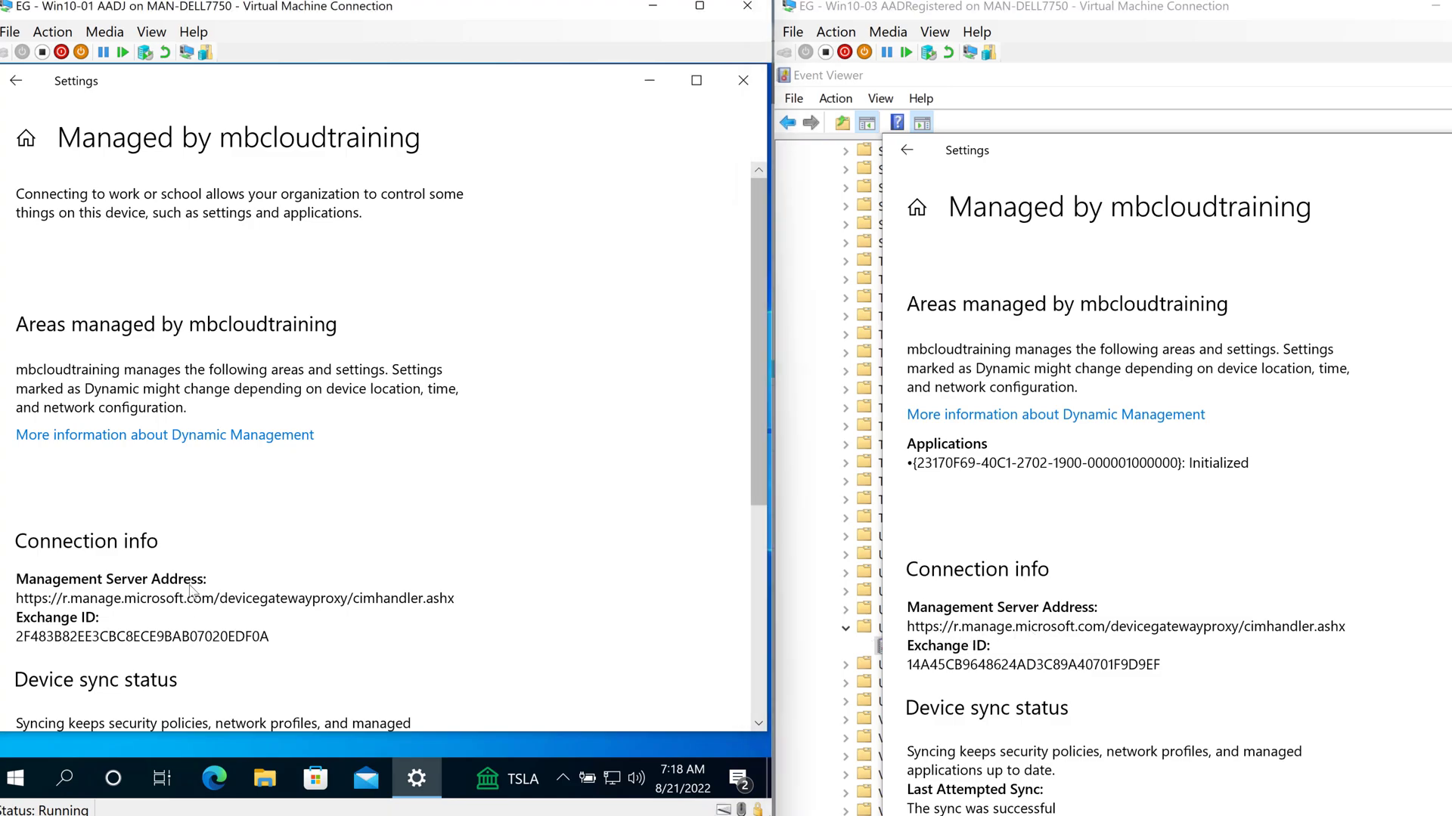
- Return both VMs to Access work or school and show the Azure AD connection's options, then bring the browser forward
click(14, 82)
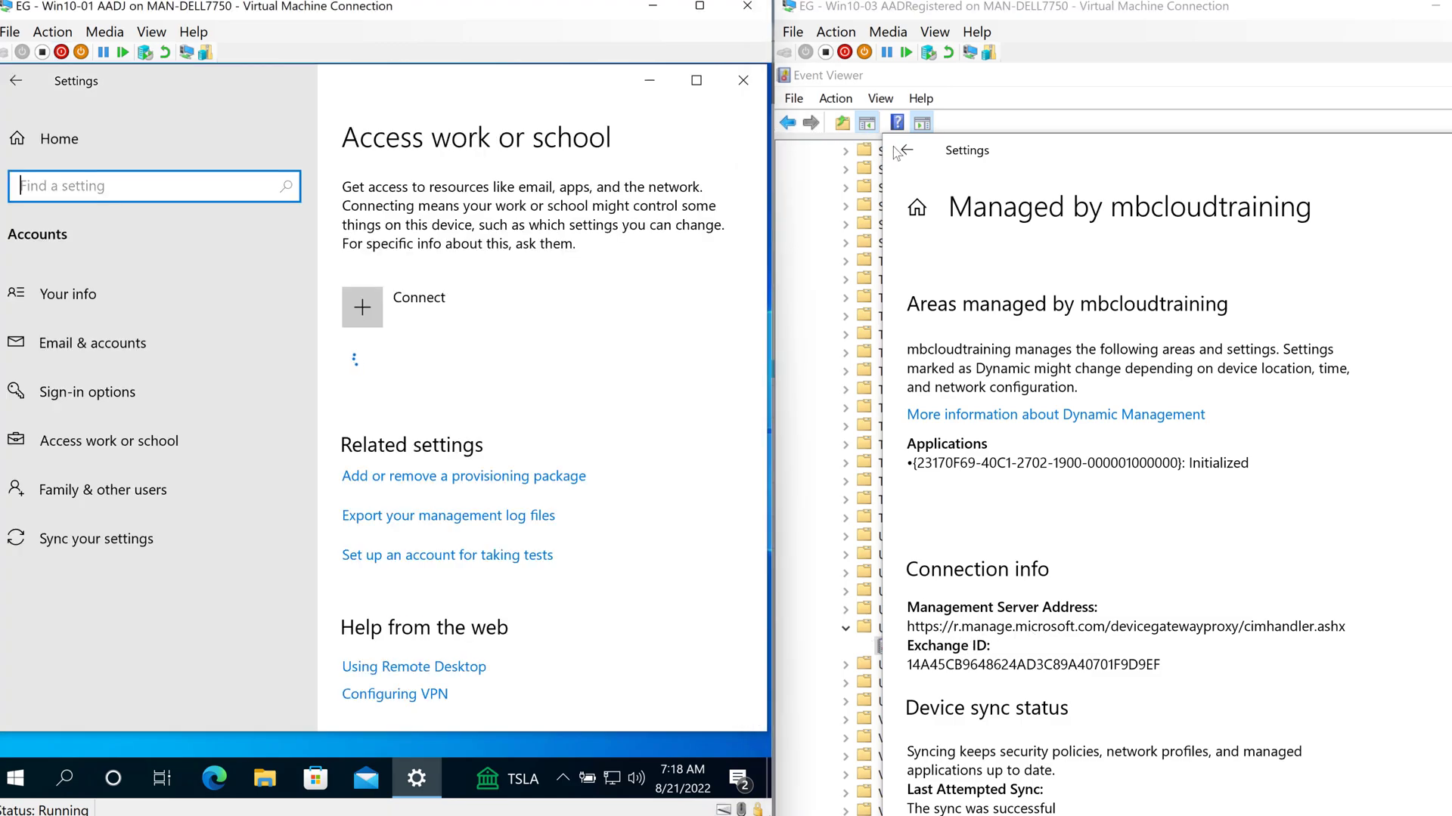
click(907, 156)
click(907, 156)
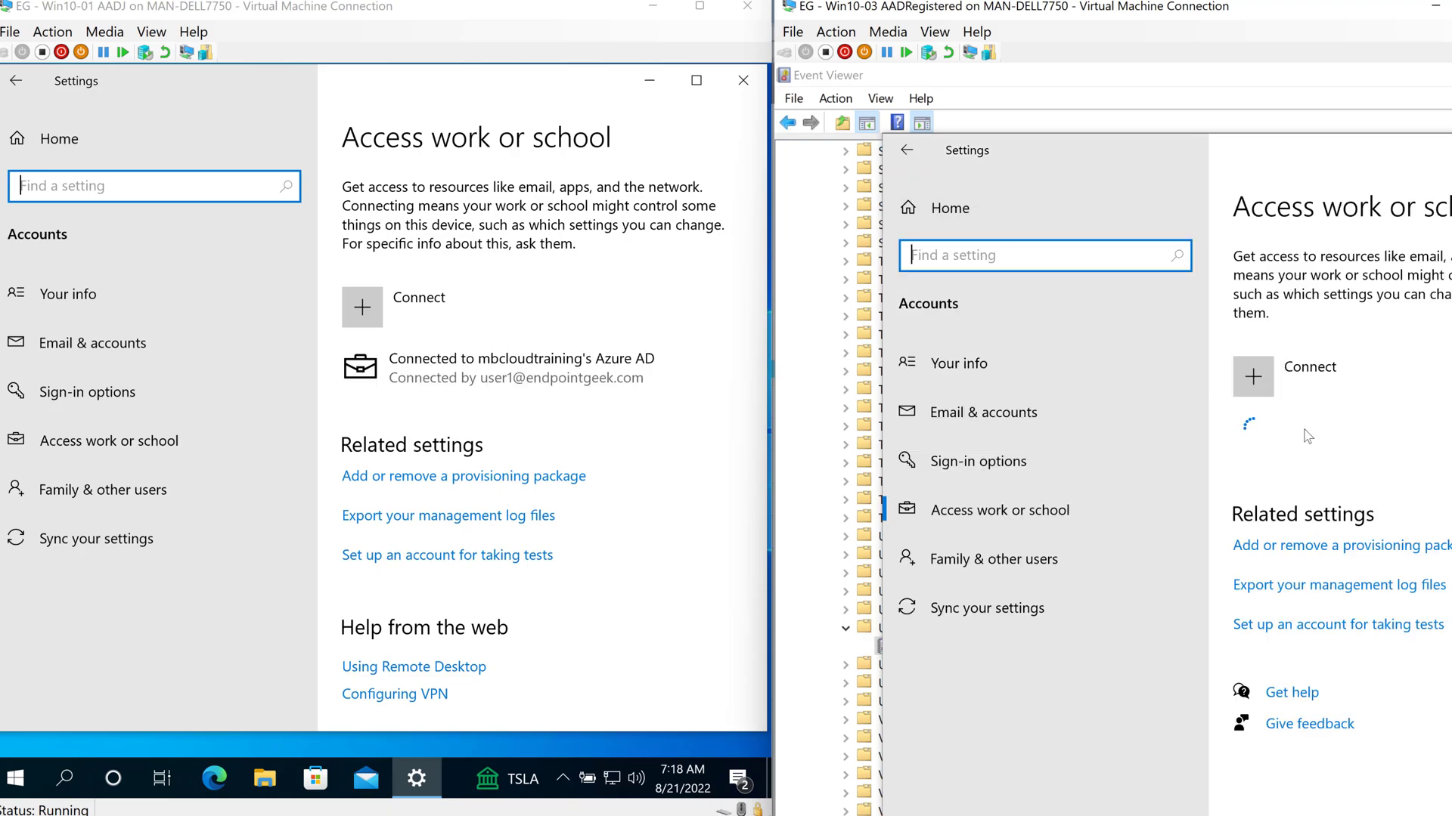
click(562, 381)
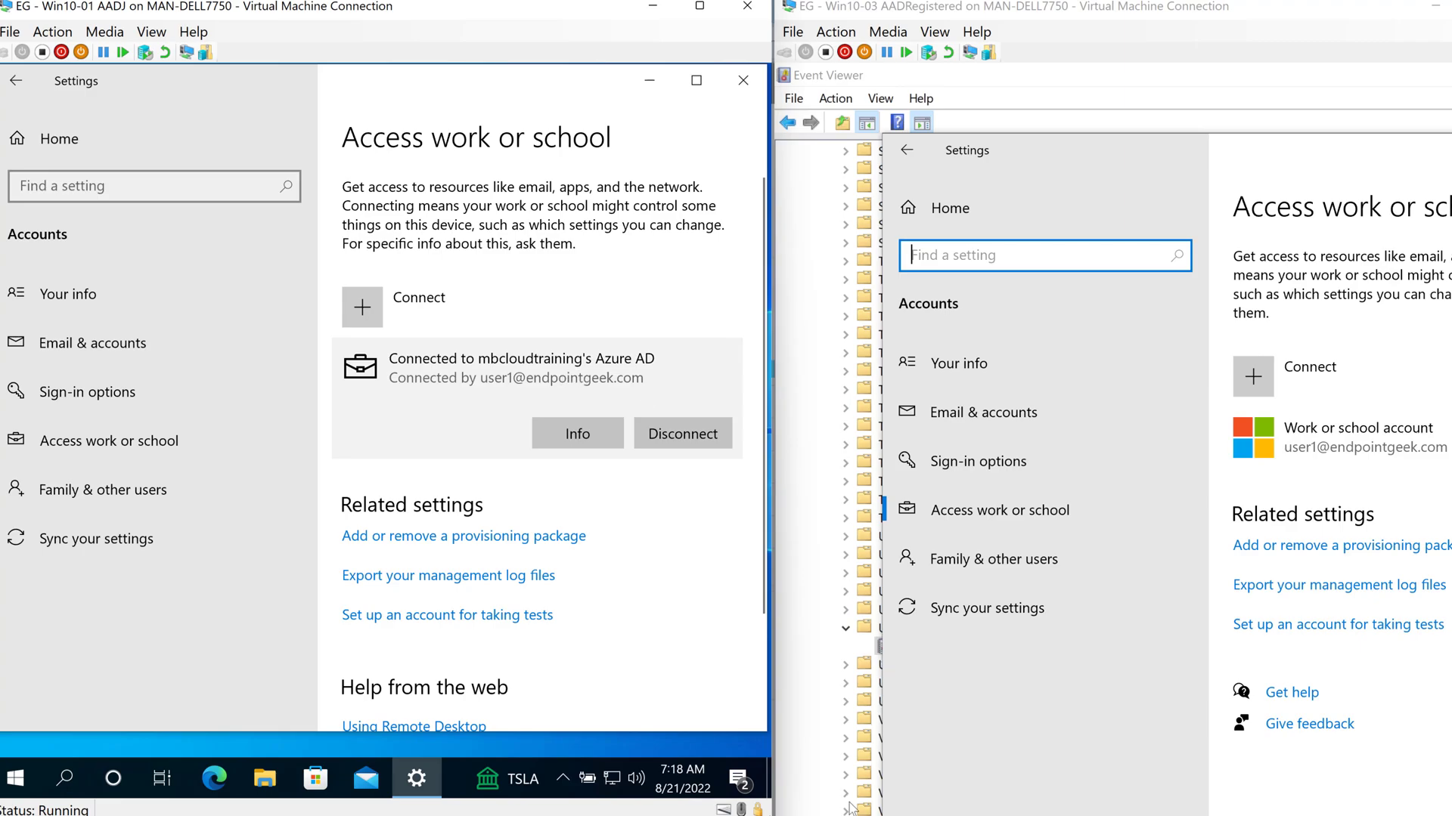
click(900, 761)
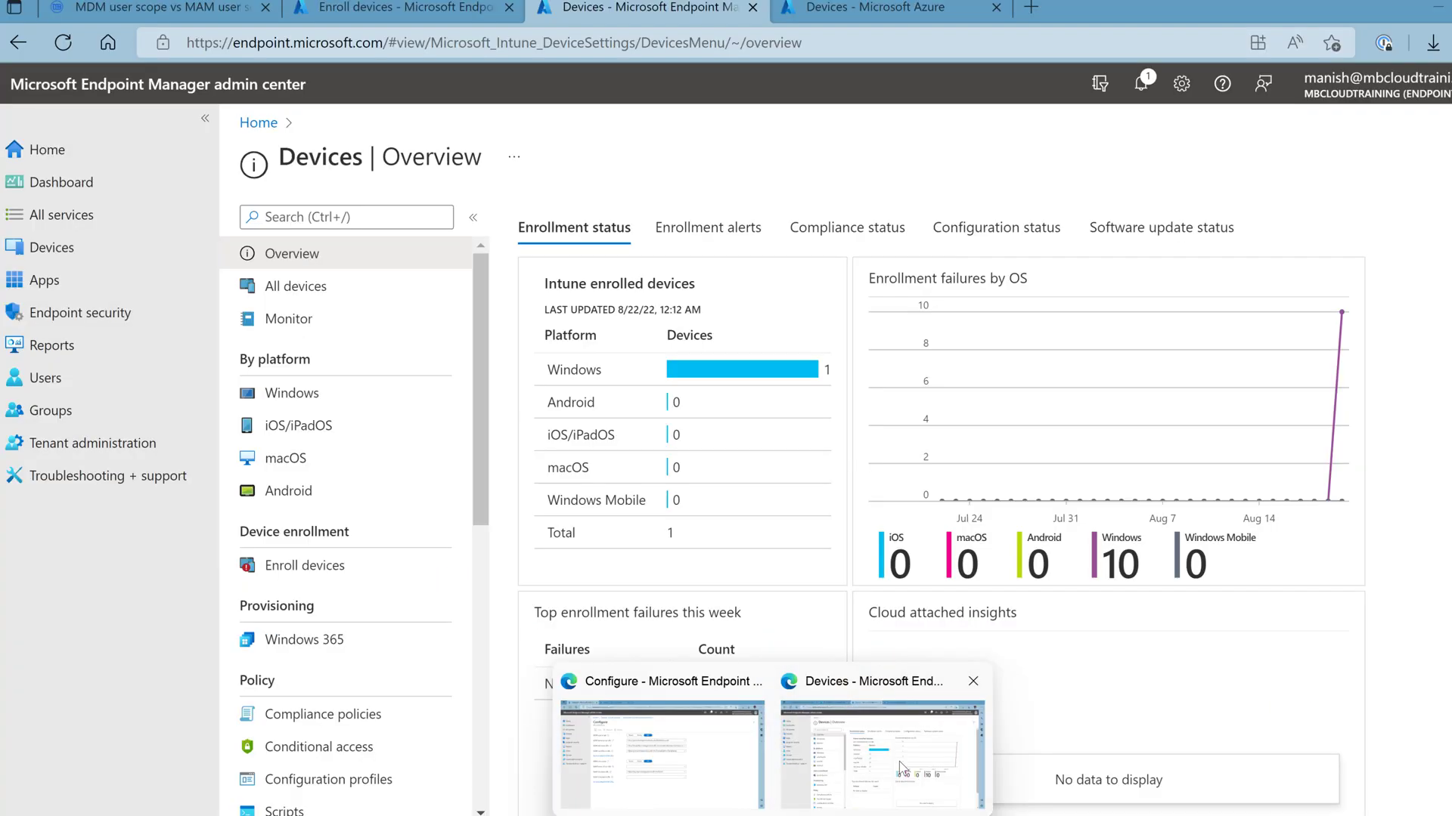
click(862, 14)
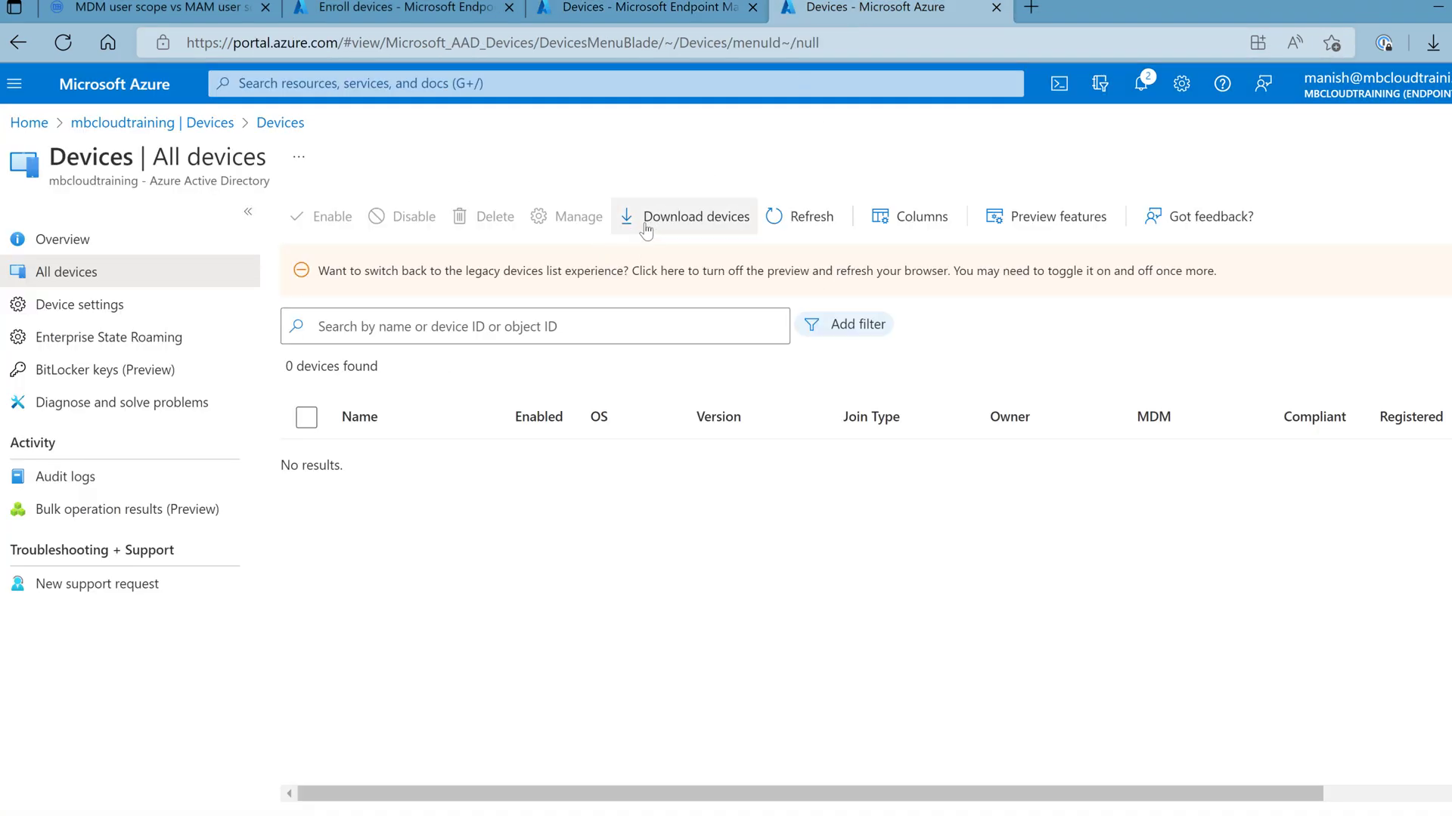
- Refresh Azure AD All devices, compare the Join Type column, and select DESKTOP-NORENOD before returning to Endpoint Manager
click(792, 219)
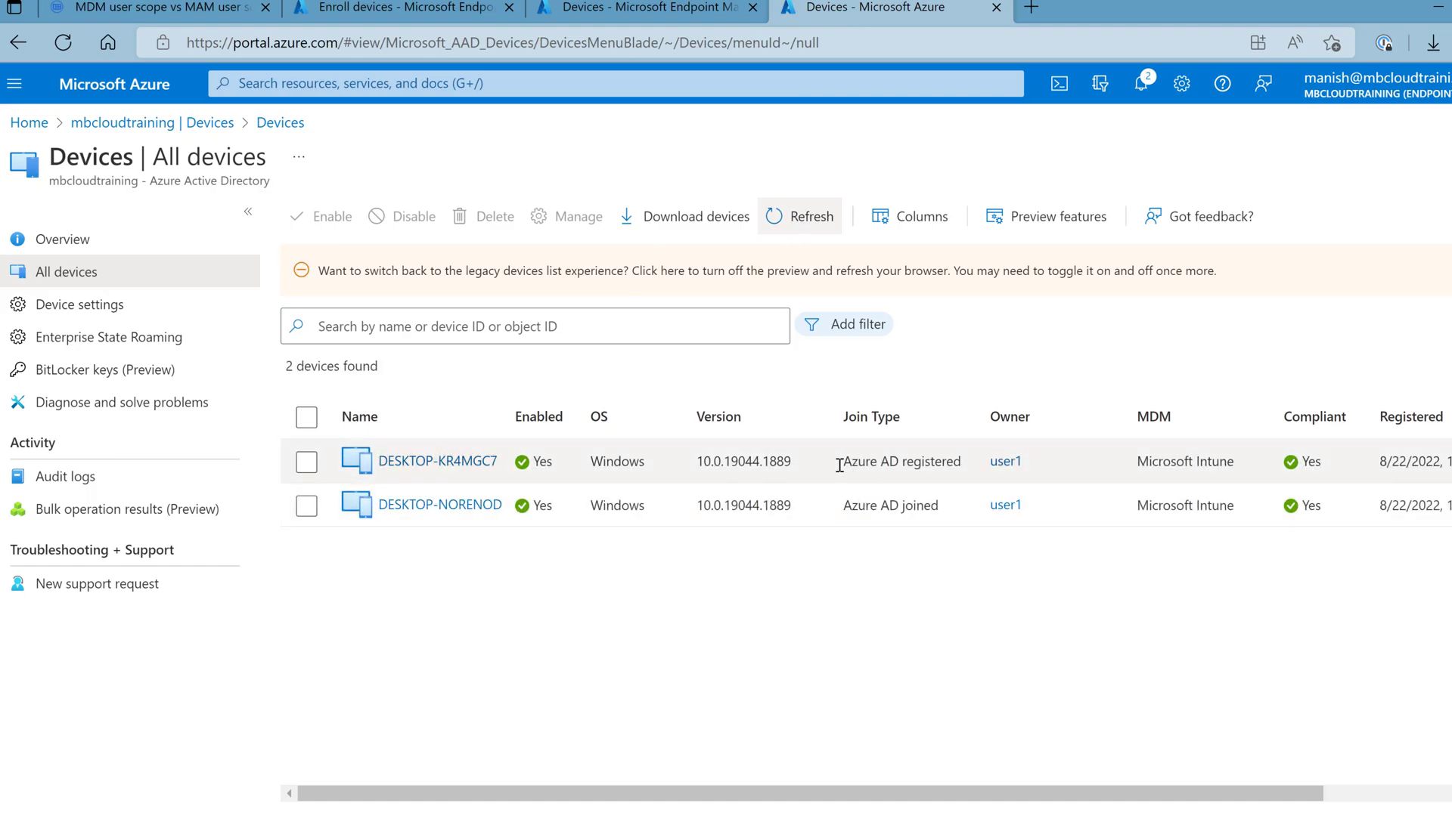
drag(839, 465, 964, 463)
click(873, 519)
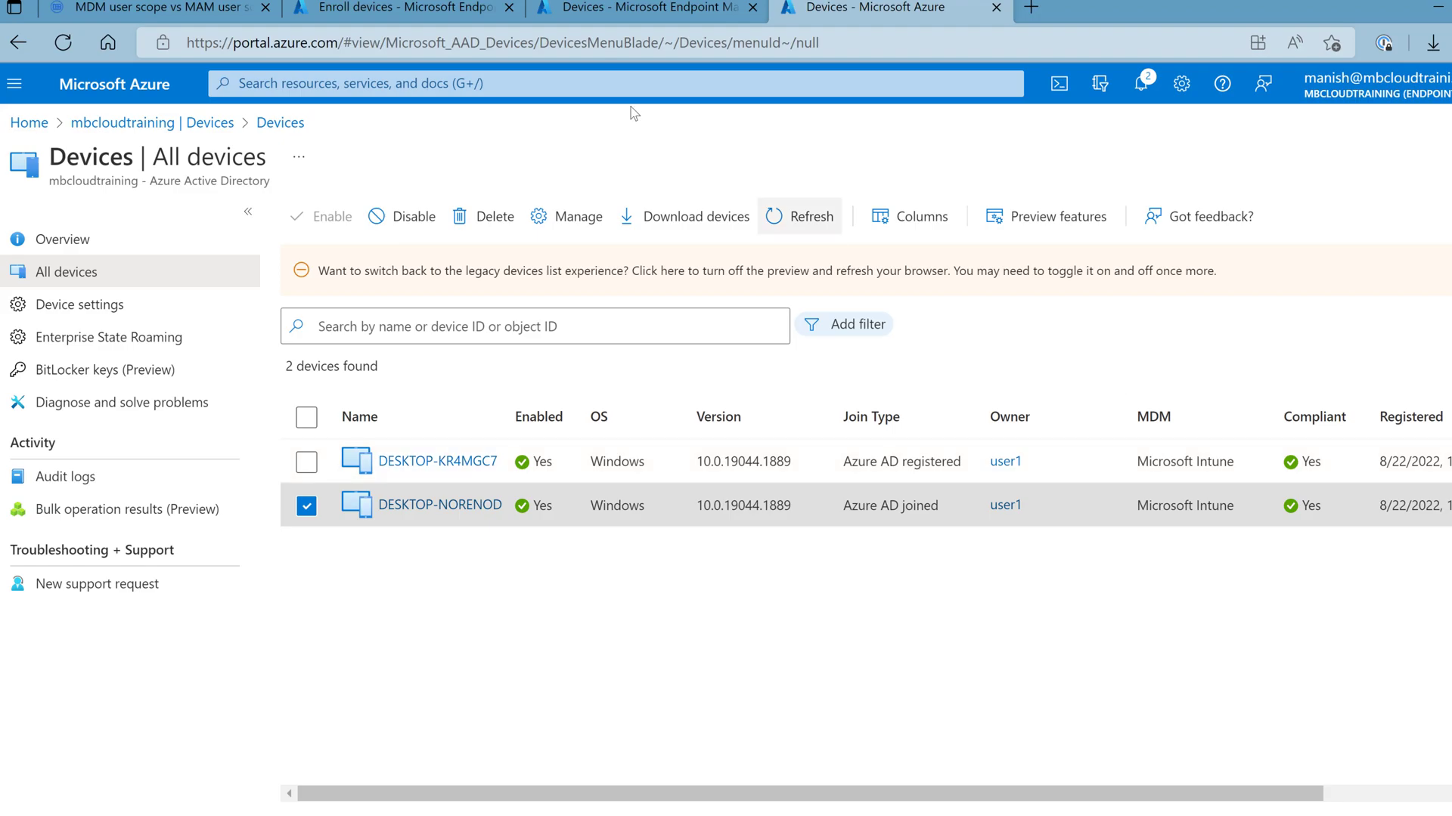
click(660, 15)
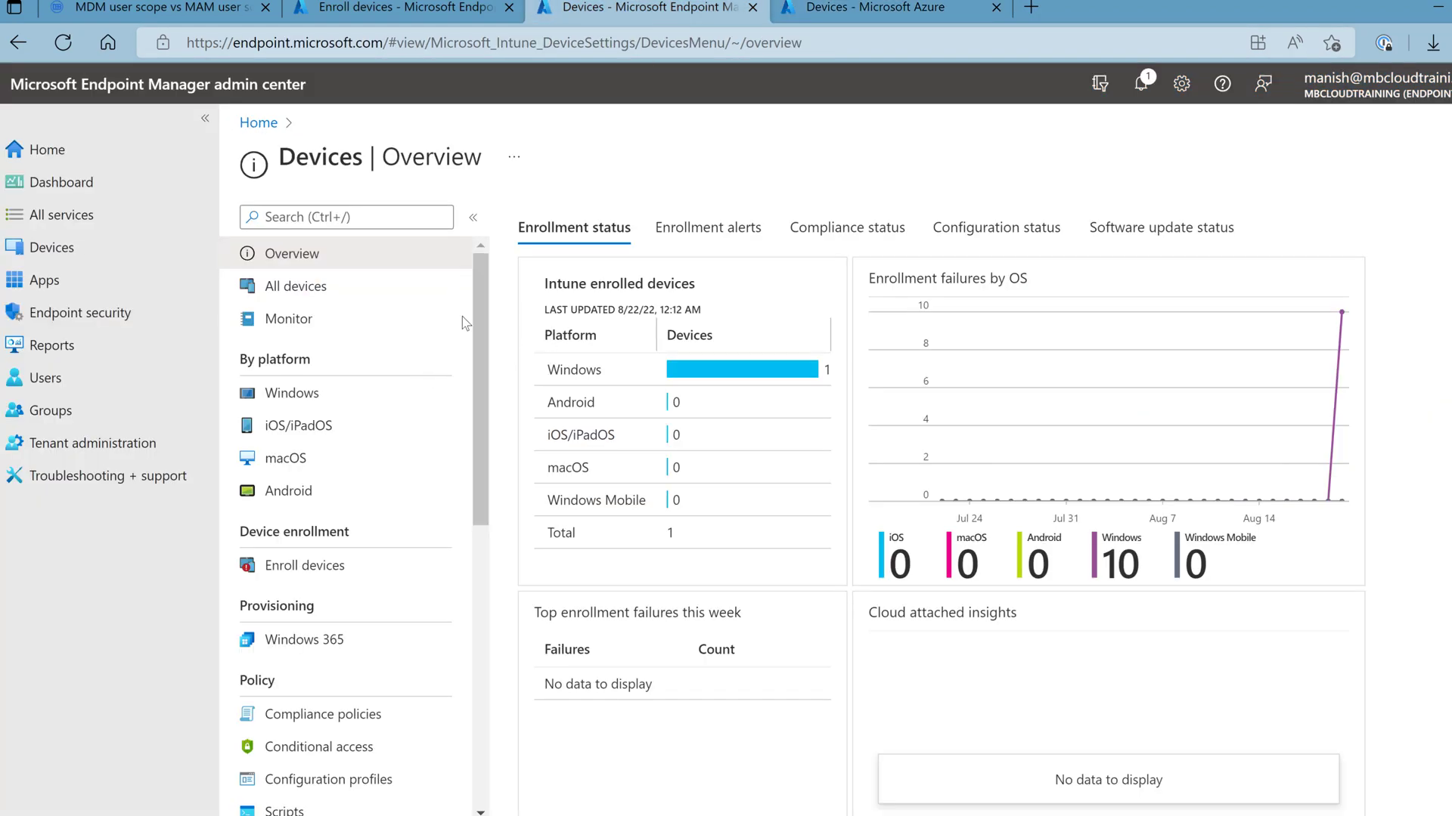
- From the Windows devices list, open DESKTOP-NORENOD in a new signed-in tab and DESKTOP-KR4MGC7 in the other
click(293, 399)
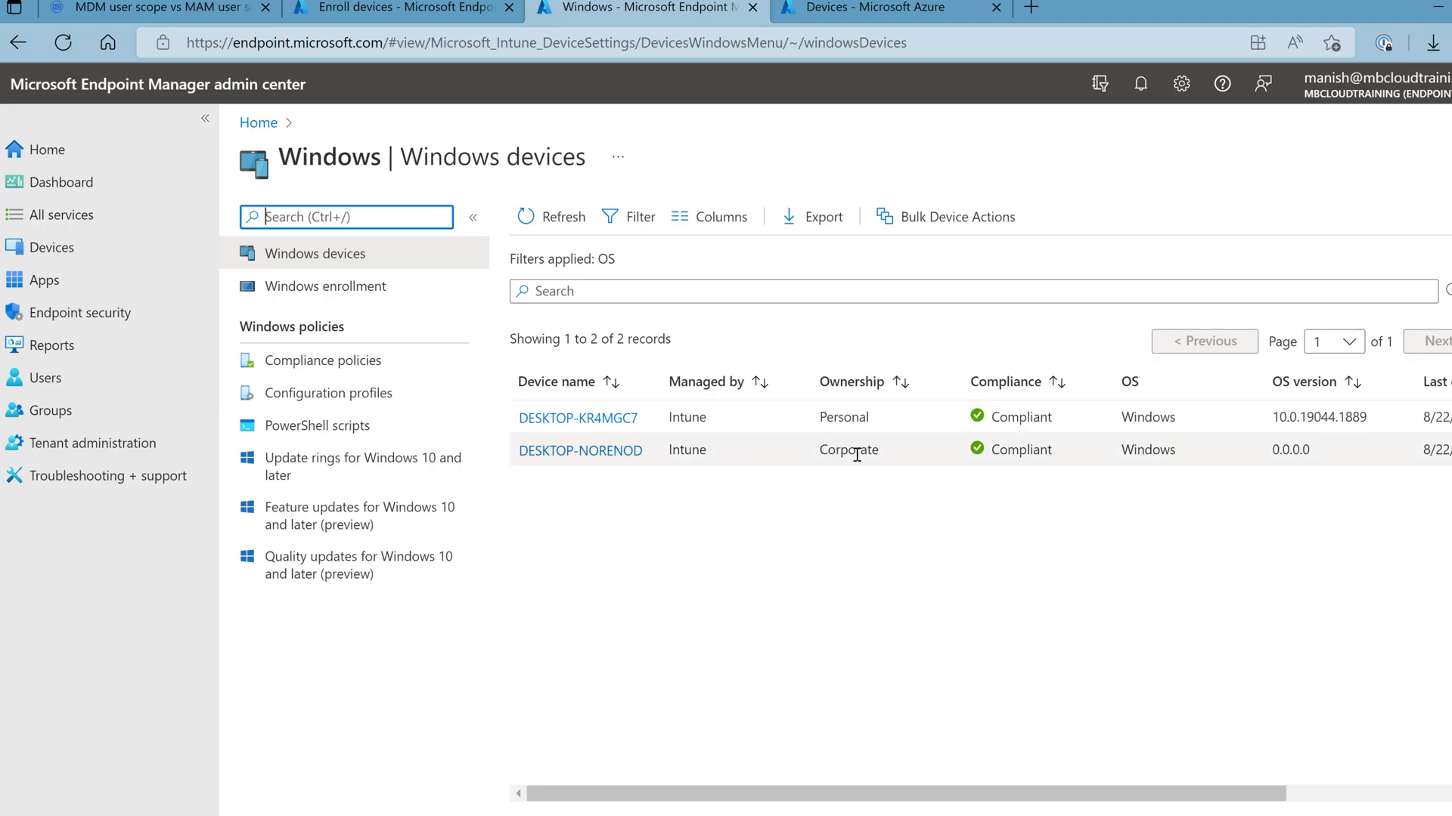
right_click(609, 460)
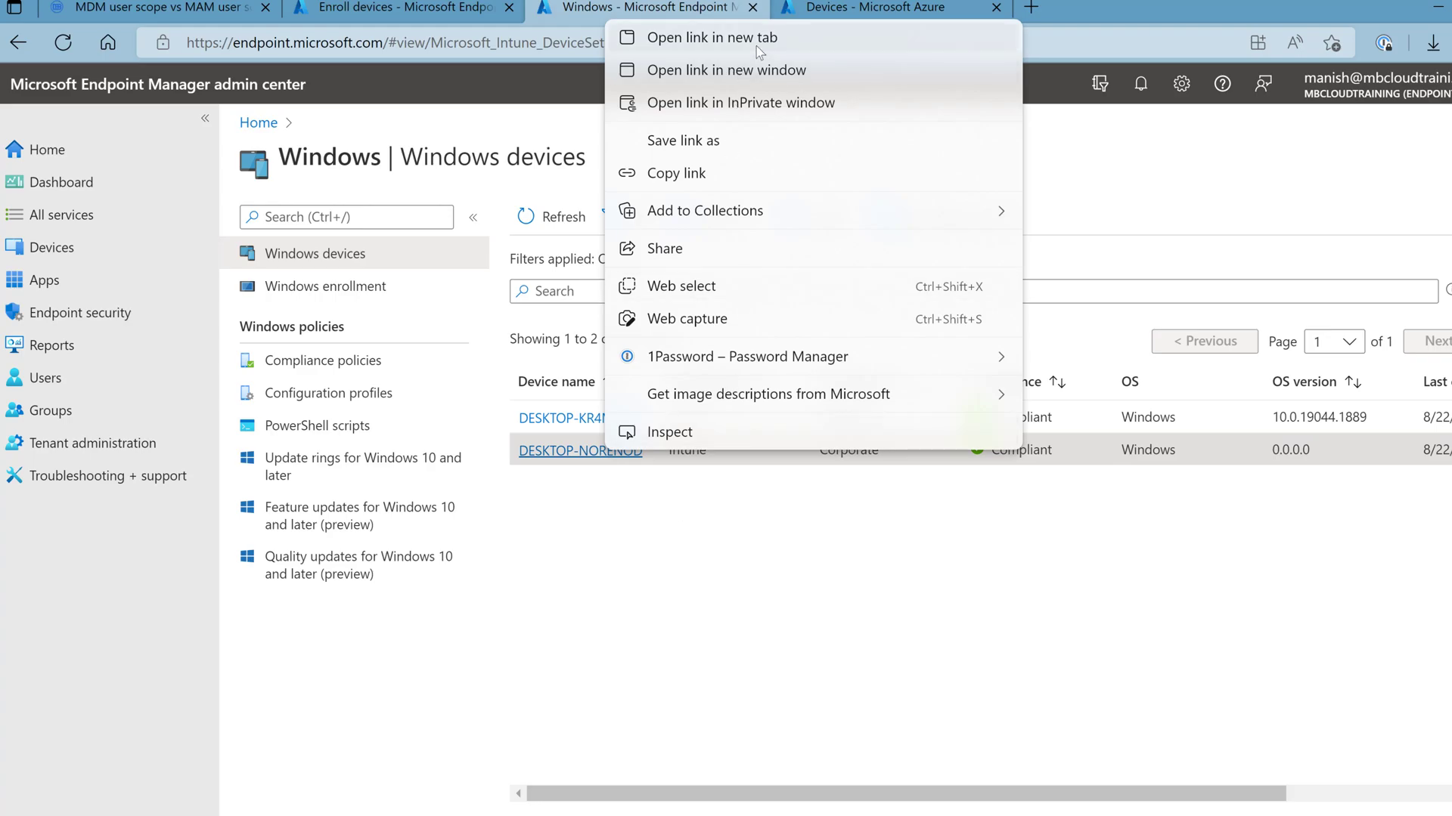
click(777, 37)
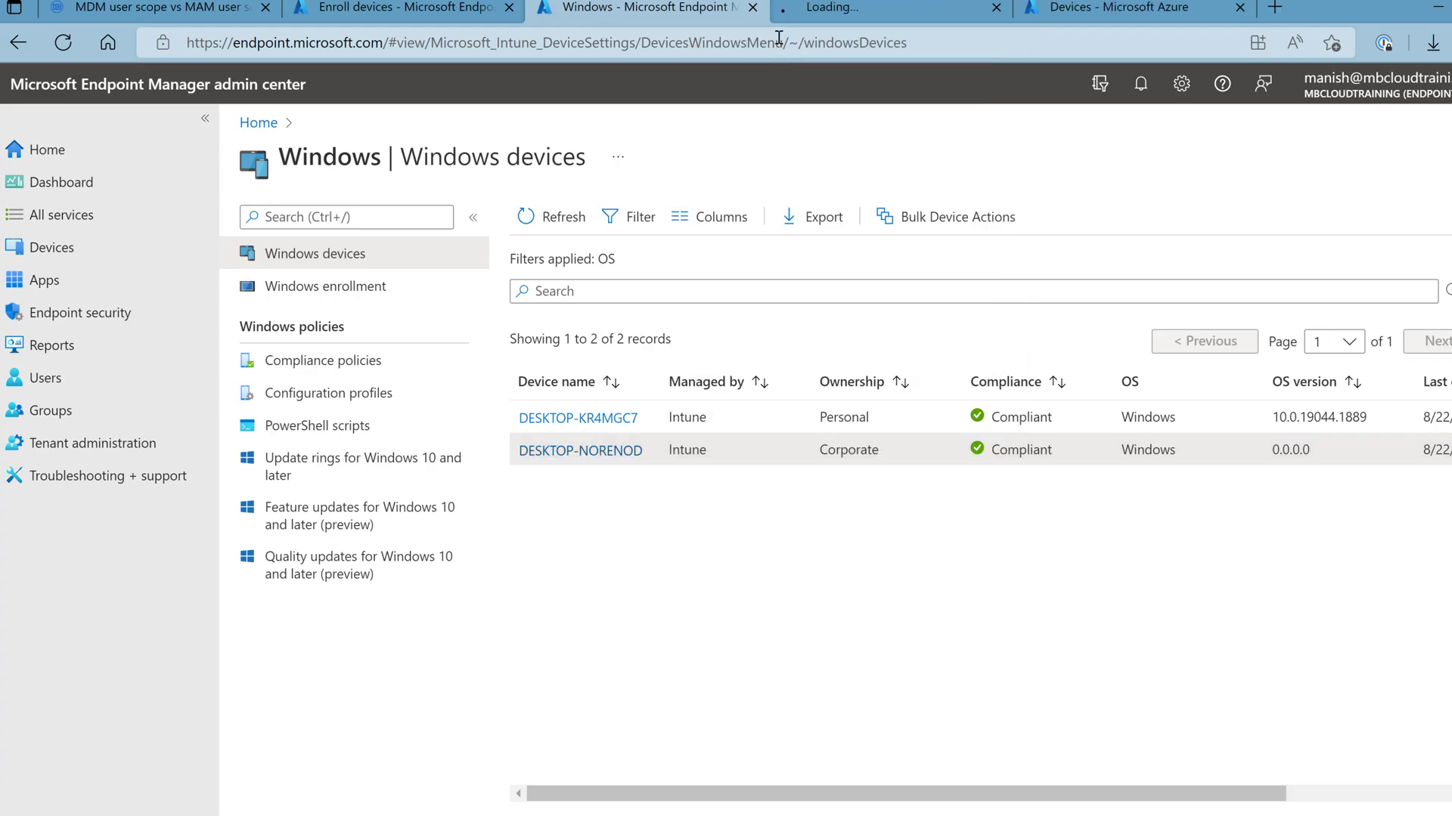
click(836, 12)
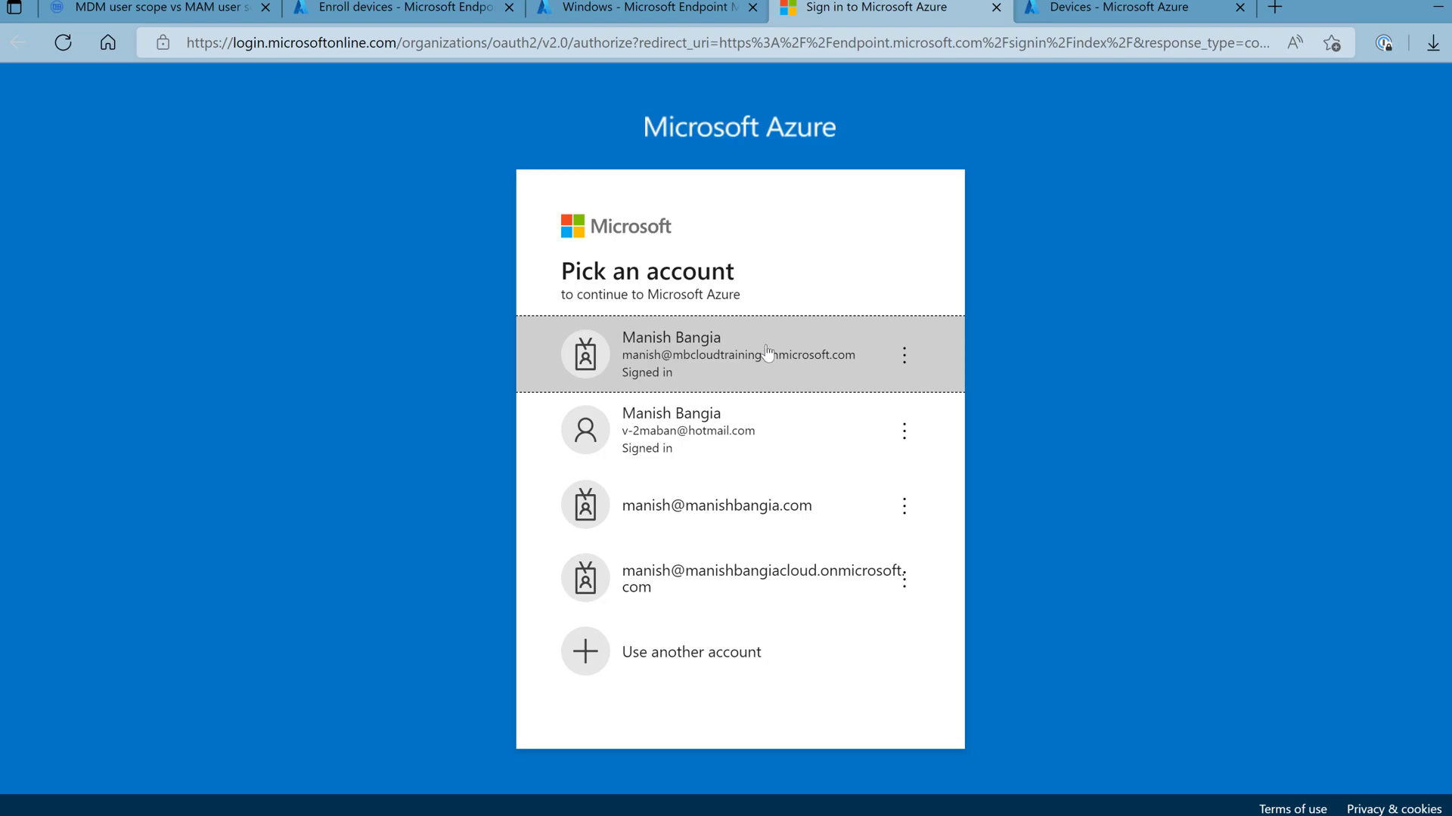
click(764, 352)
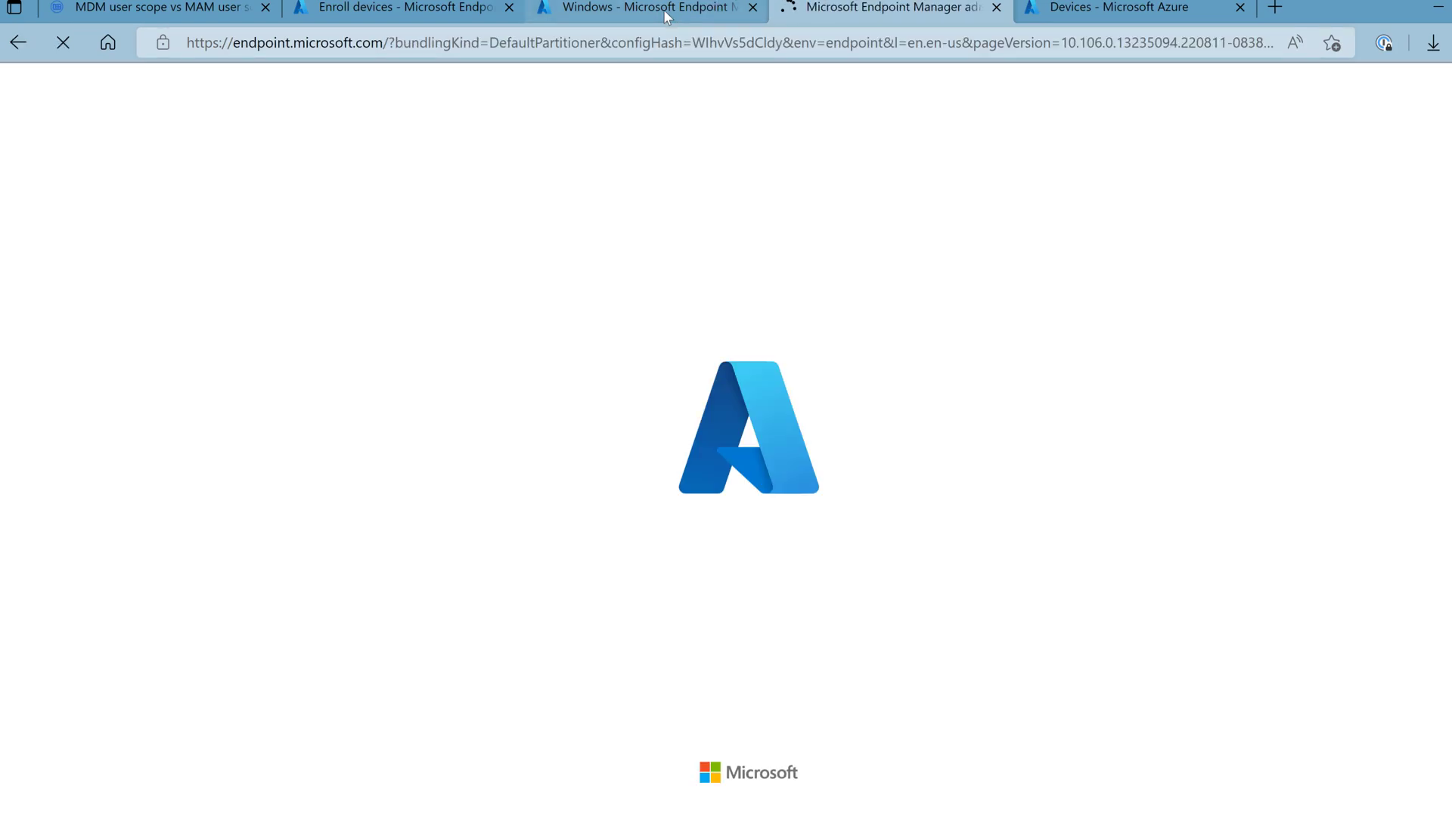
click(664, 9)
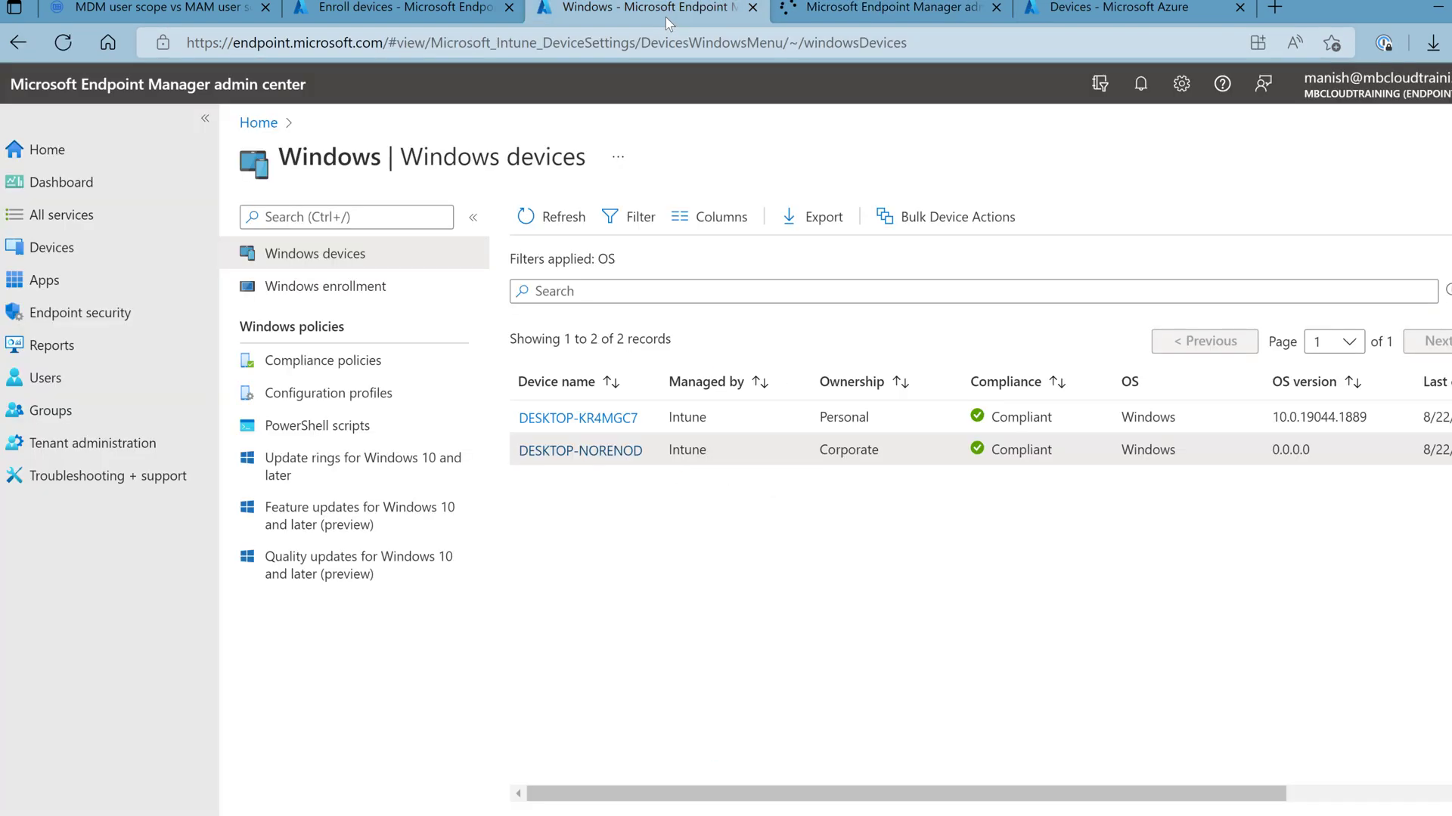
click(578, 419)
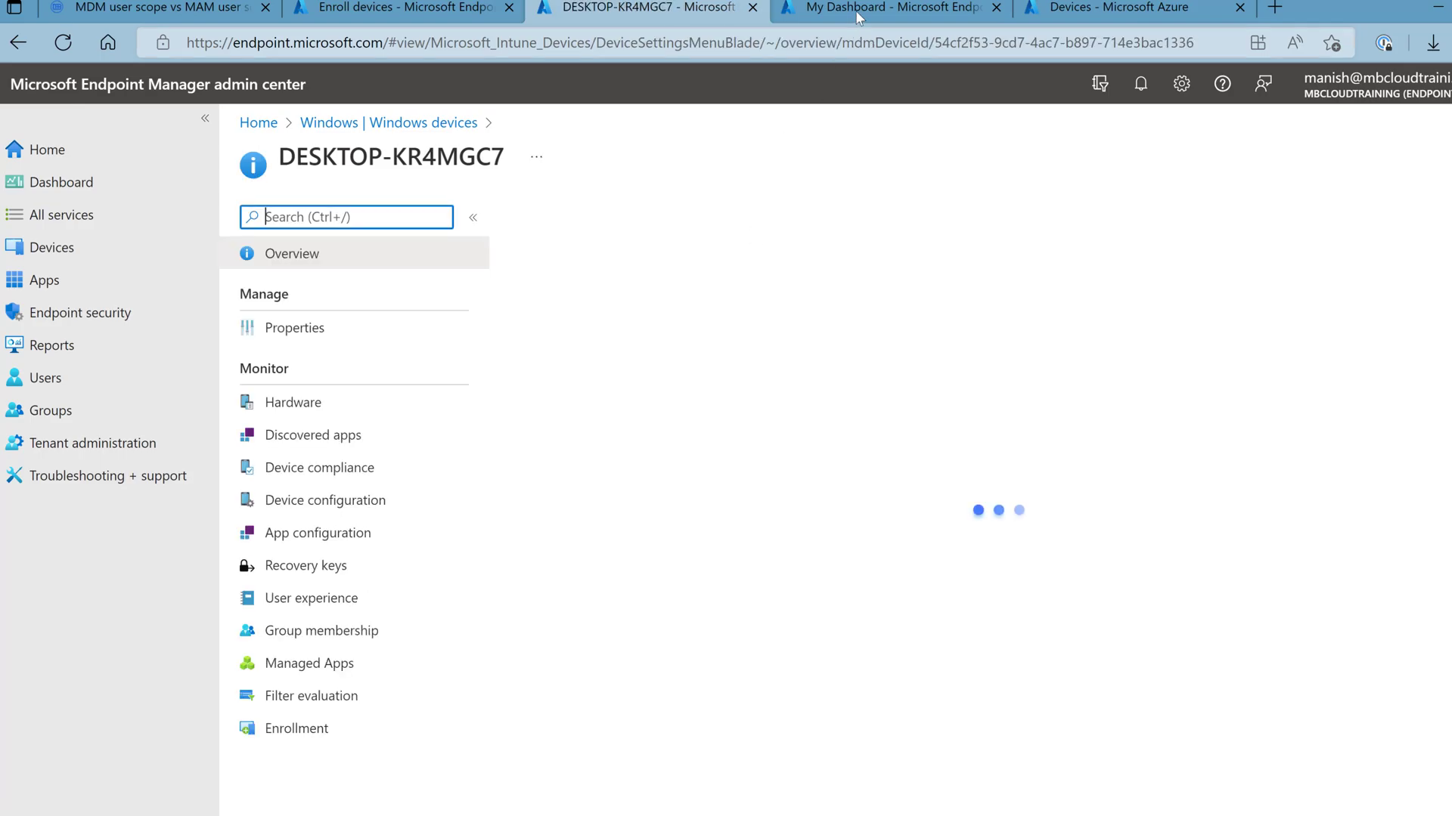
- Show Discovered apps for DESKTOP-NORENOD and DESKTOP-KR4MGC7
click(856, 9)
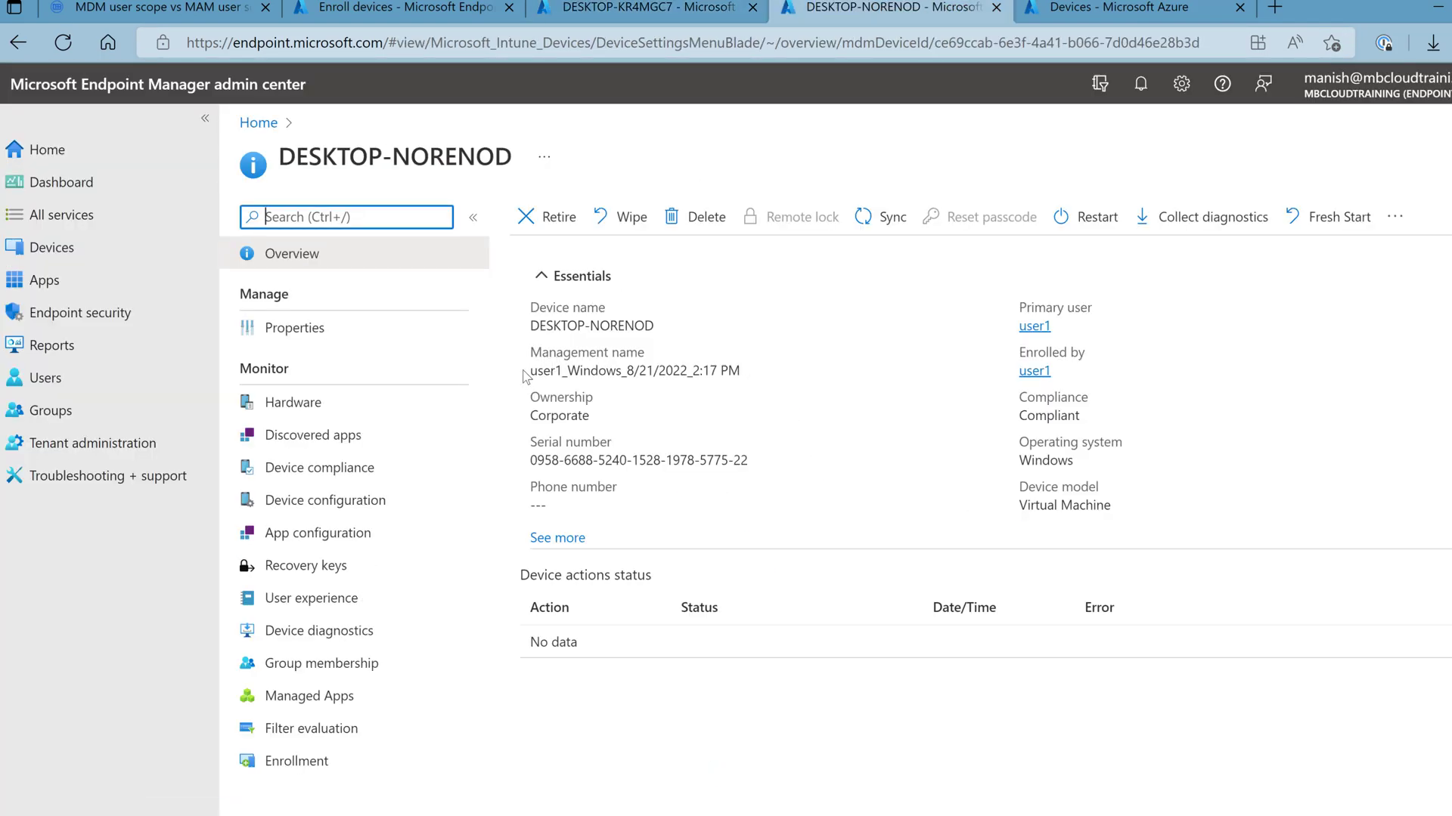
click(313, 435)
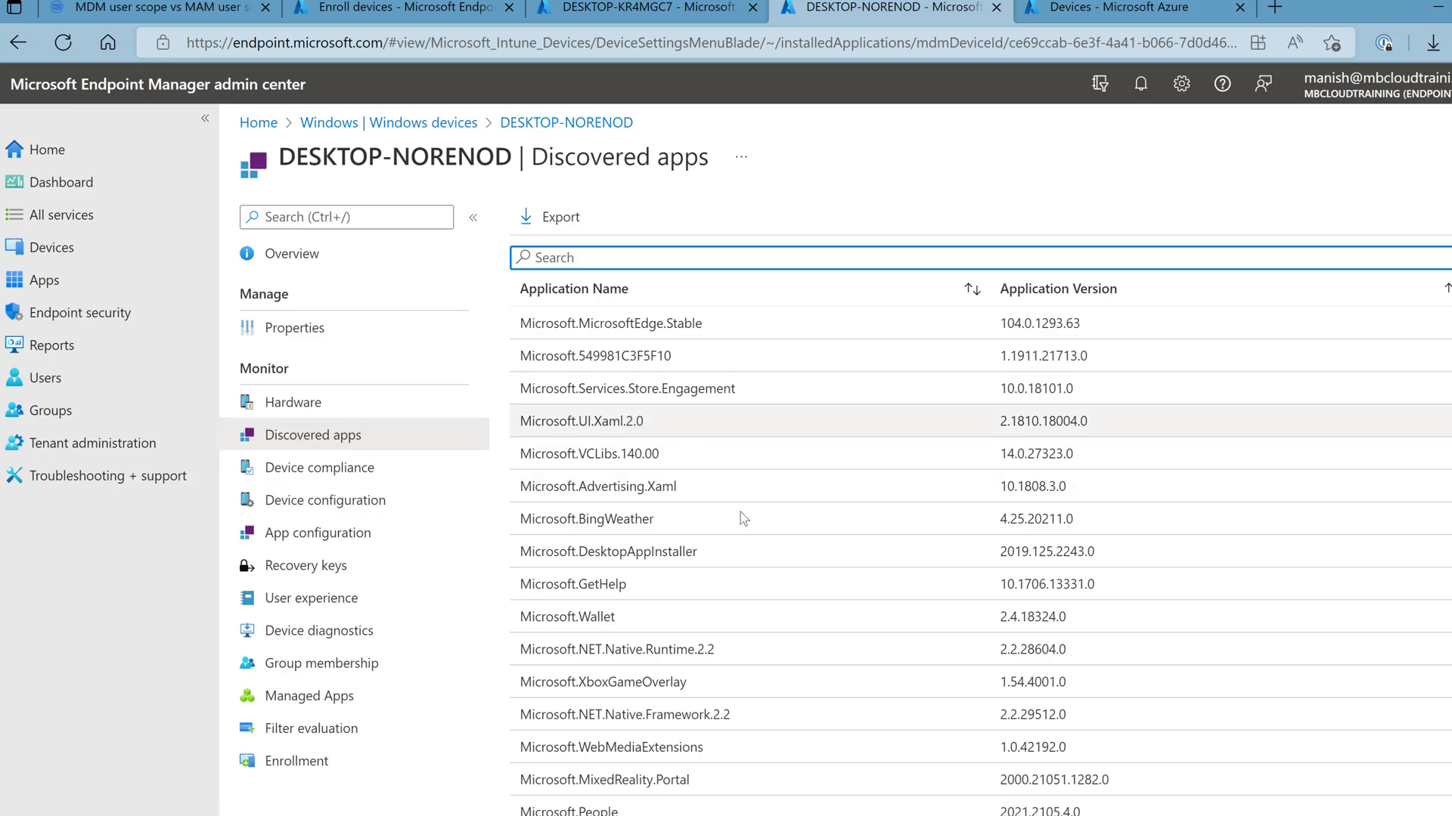
click(669, 15)
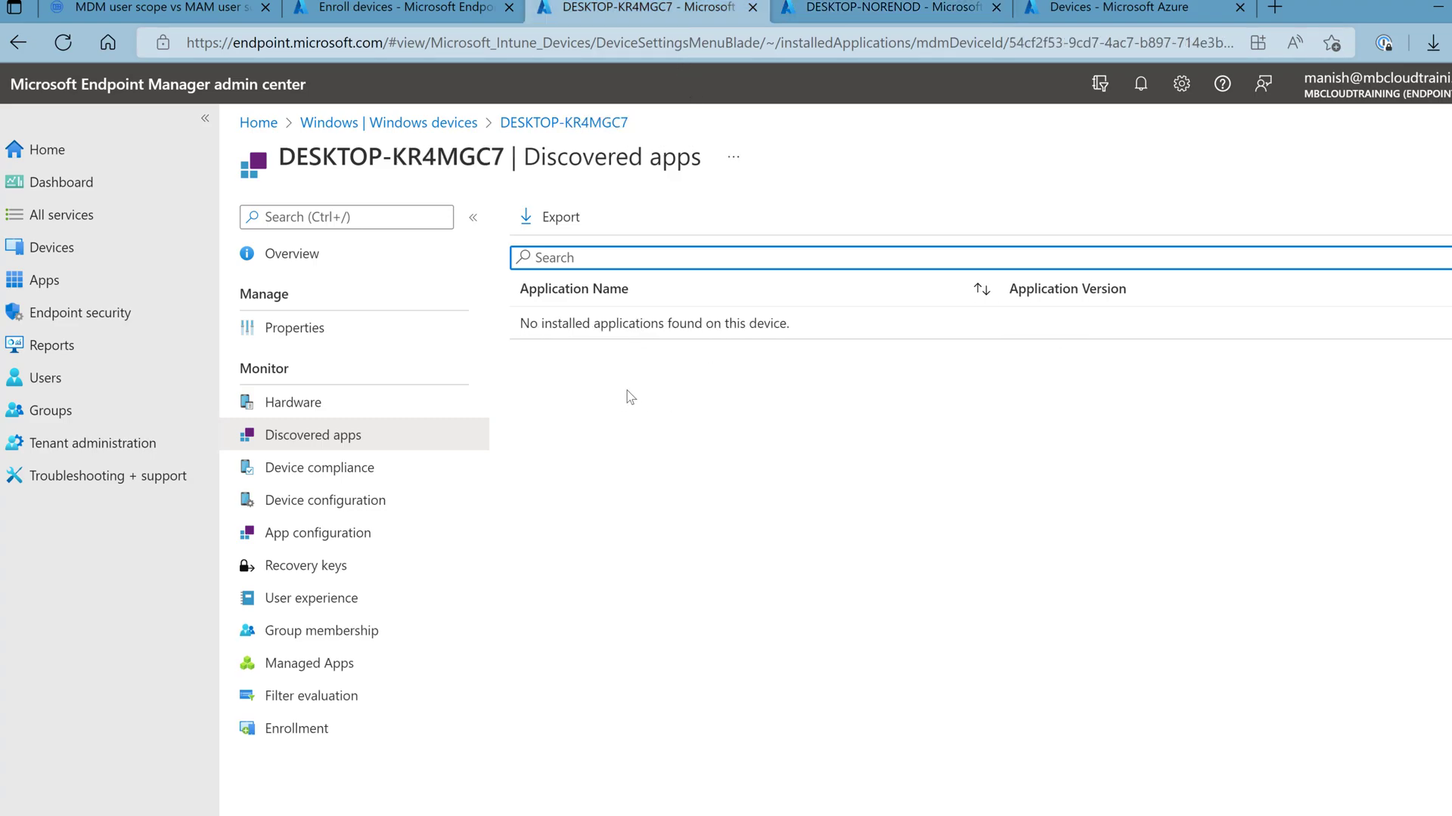